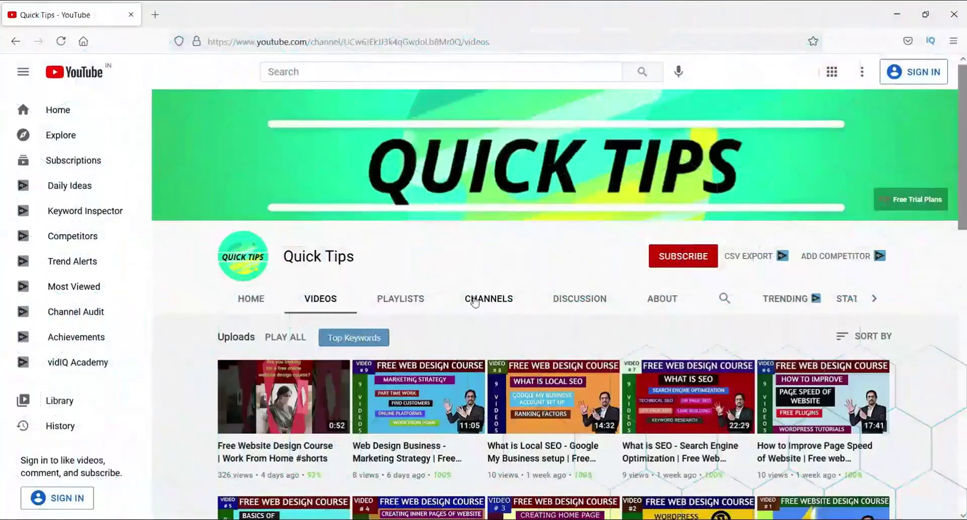
- Bring up the Quick Tips YouTube channel's playlists page
click(400, 301)
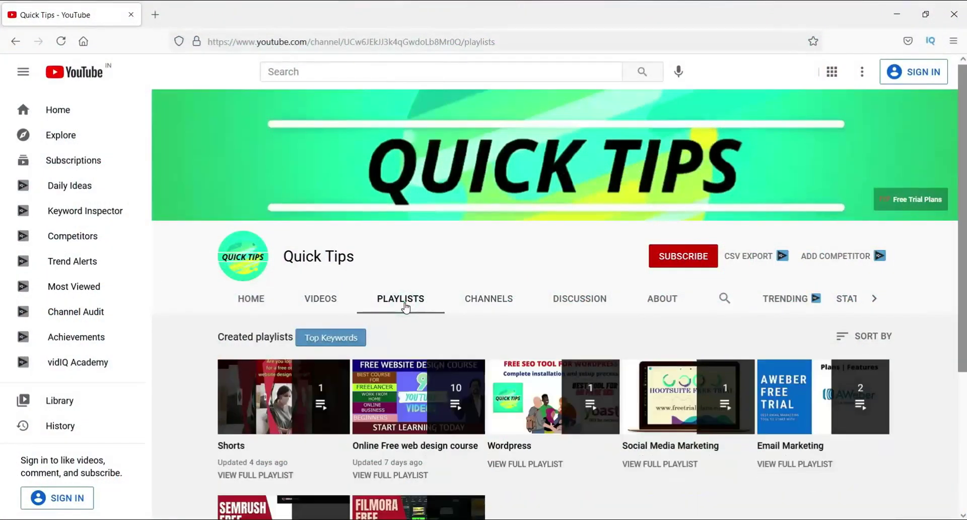
- Switch the Quick Tips channel to its list of uploaded videos
scroll(663, 442, down, 3)
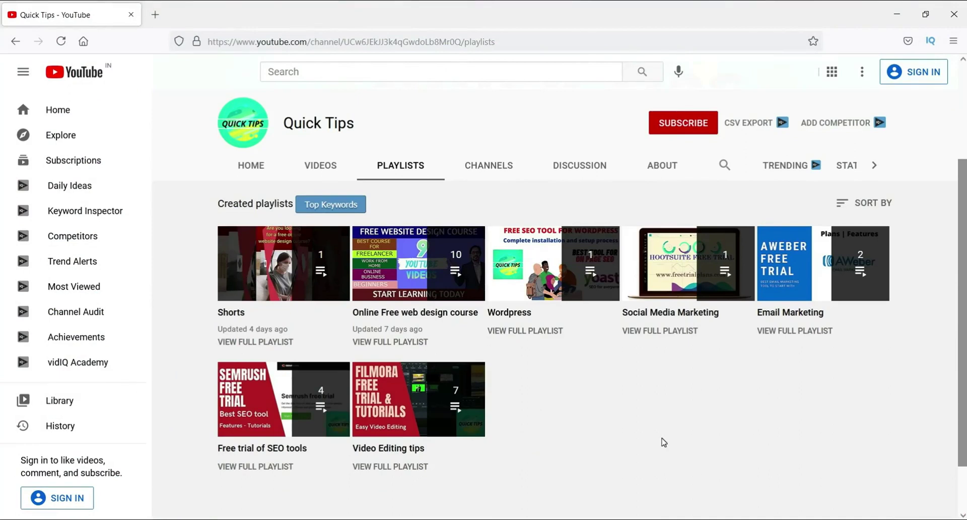
scroll(662, 442, up, 3)
click(322, 297)
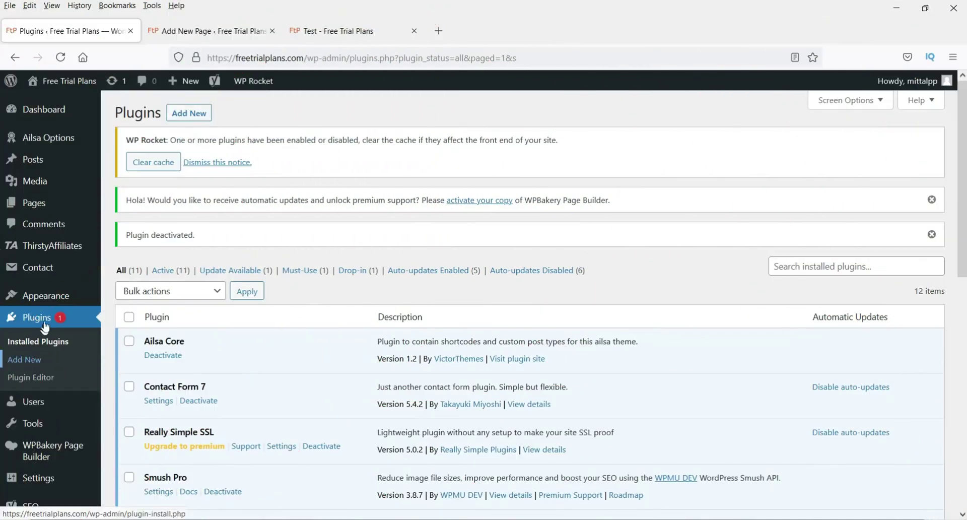
- Search Add New Plugins for 'caldera form', then install and activate Caldera Forms
click(35, 359)
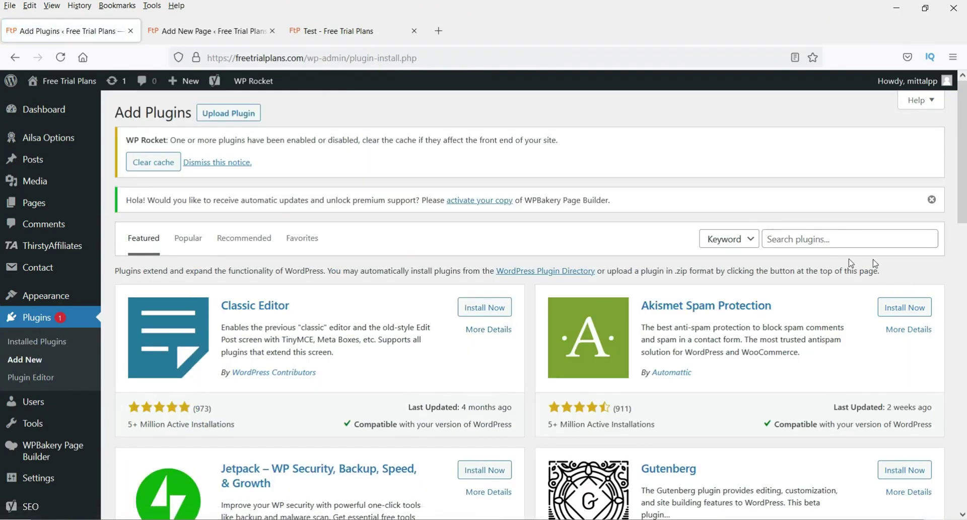
click(824, 240)
text(cale)
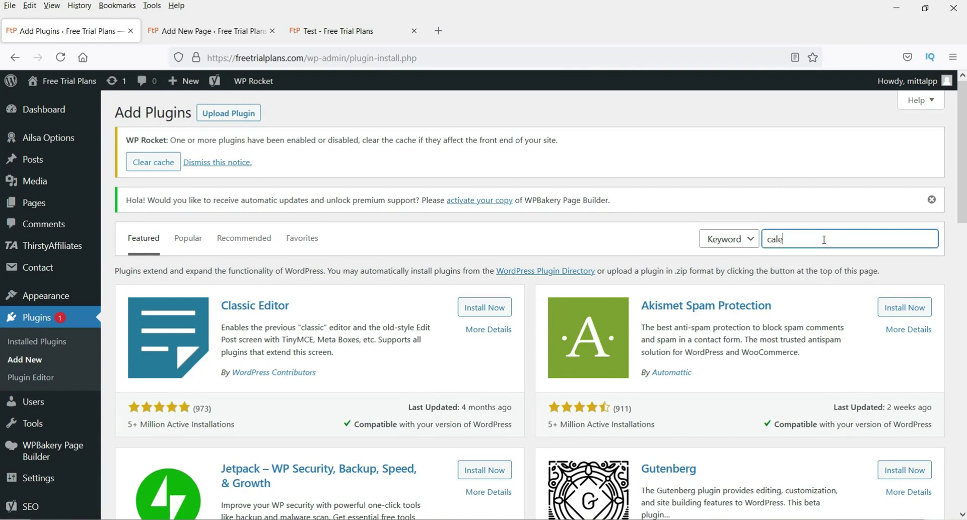
key(BackSpace)
text(dera form)
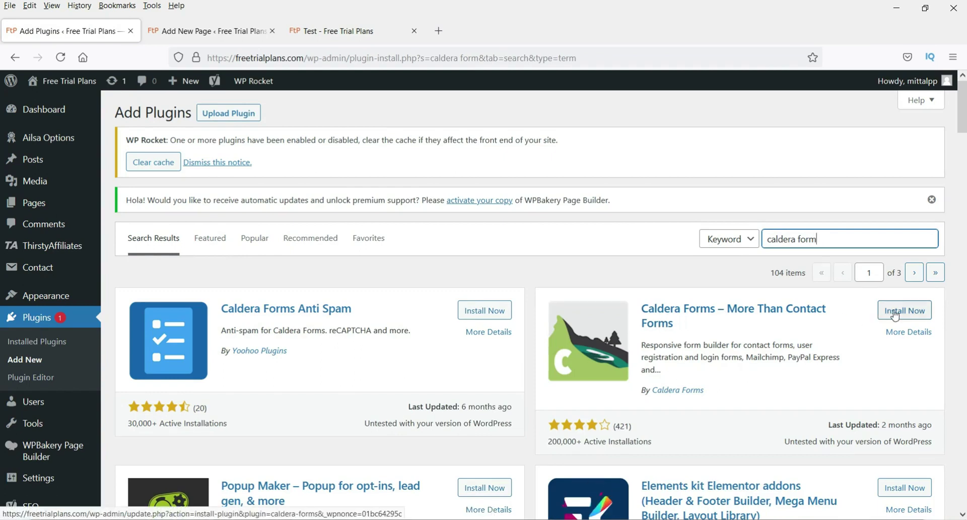
click(912, 314)
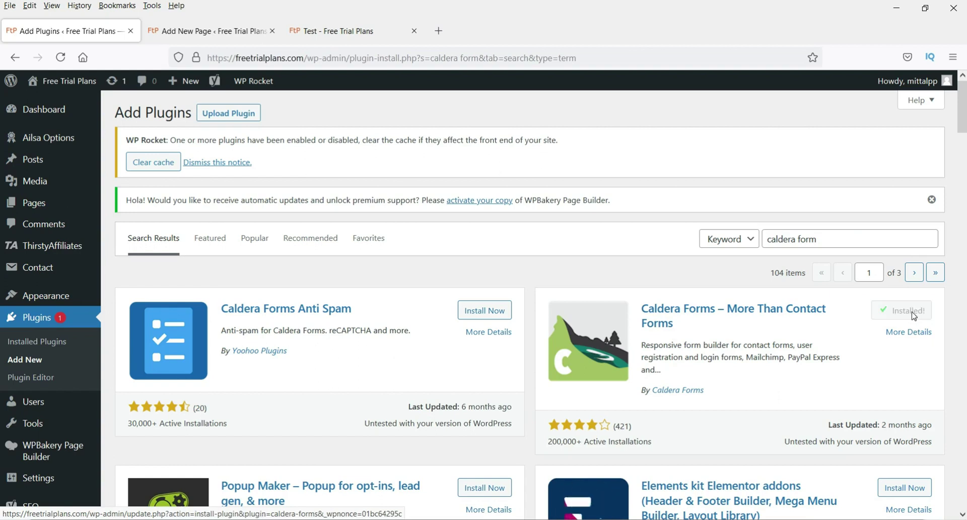
click(913, 315)
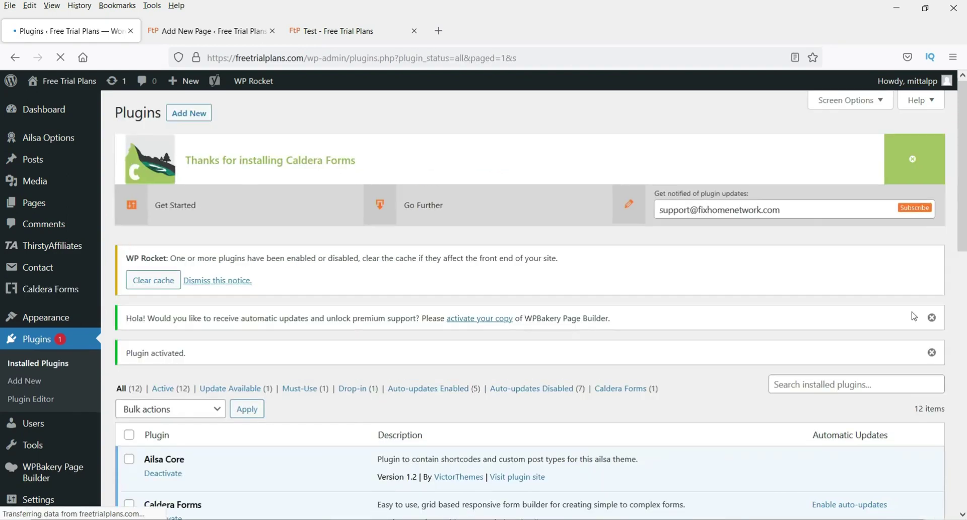
- Create a new Caldera Forms form from the Blank Form template named 'test form'
click(51, 290)
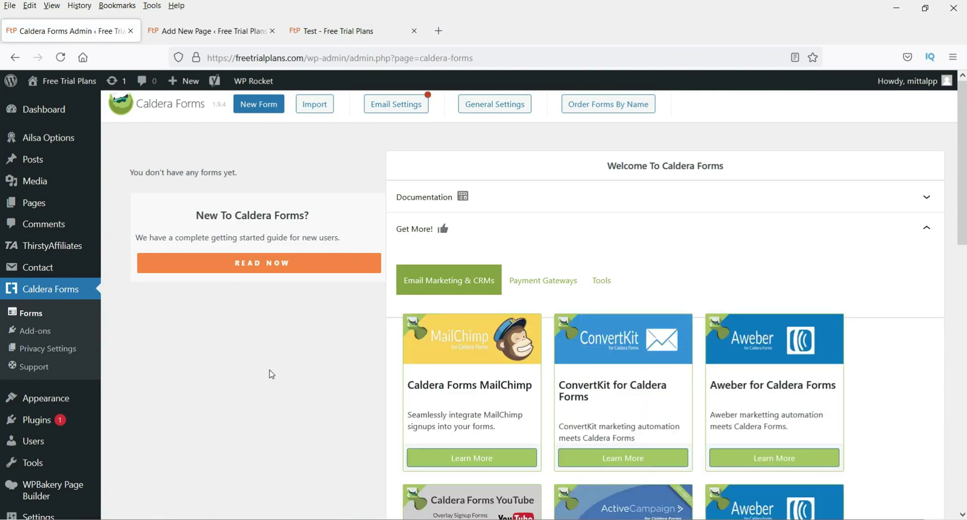
click(263, 110)
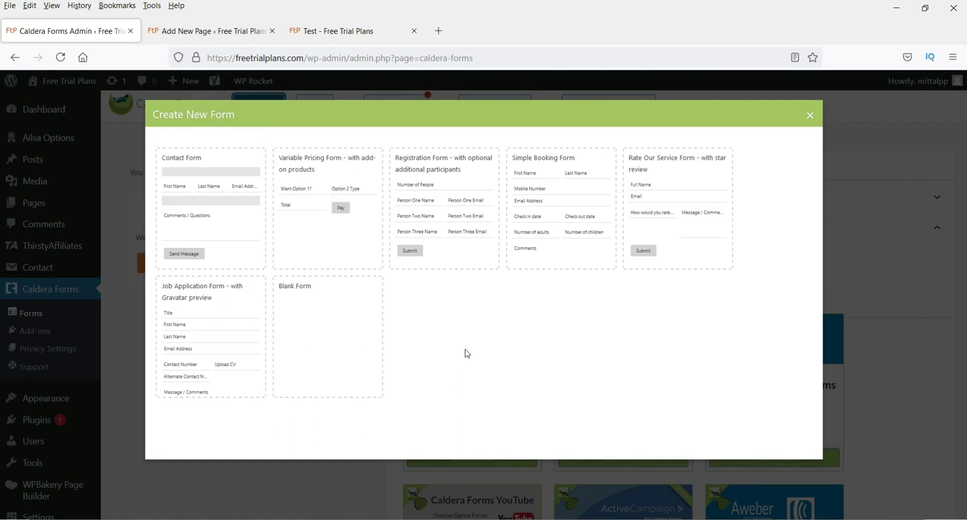
click(333, 331)
text(test)
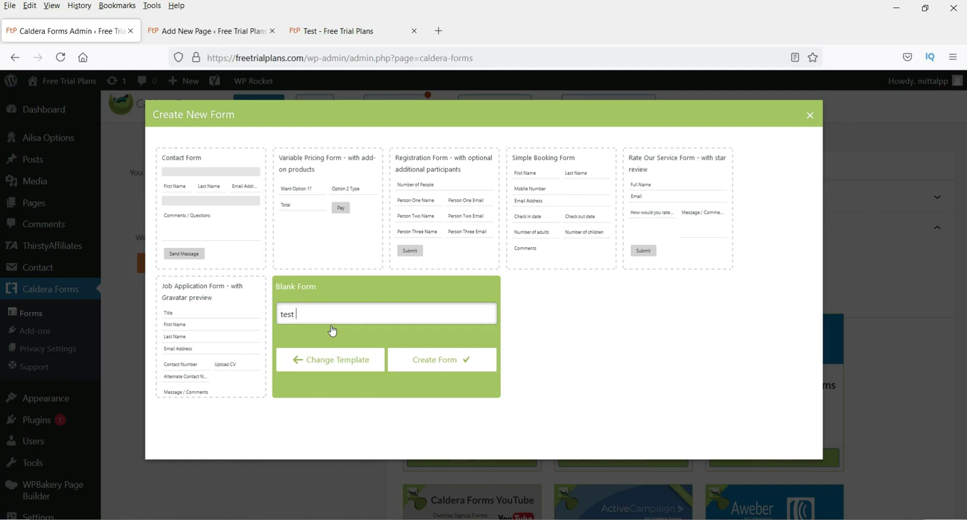
text(form)
click(430, 359)
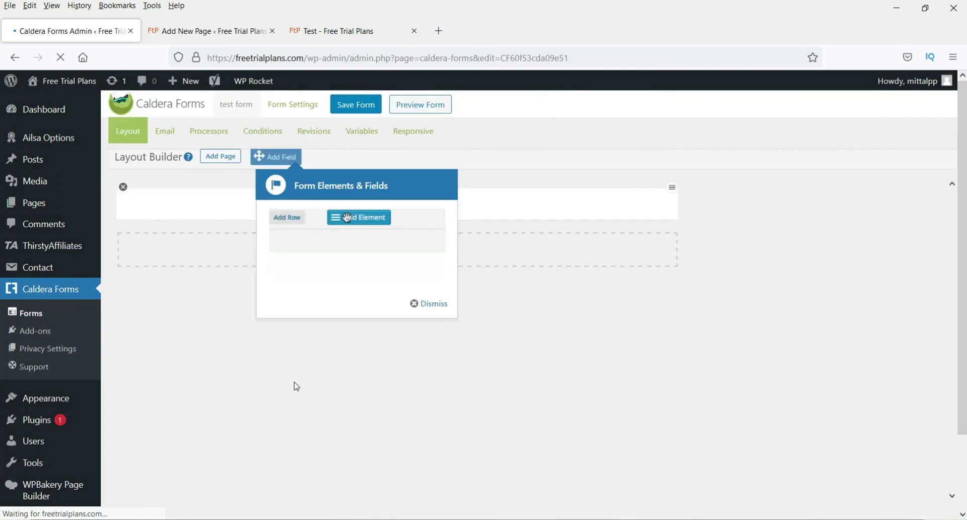
- Dismiss the tour popup, split the first row into two columns, and add a field on the left
click(442, 305)
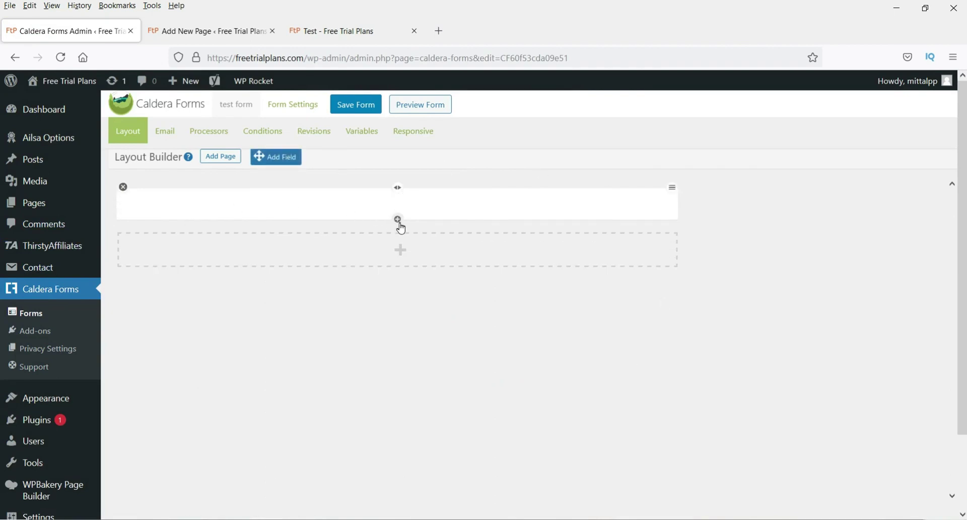
click(398, 188)
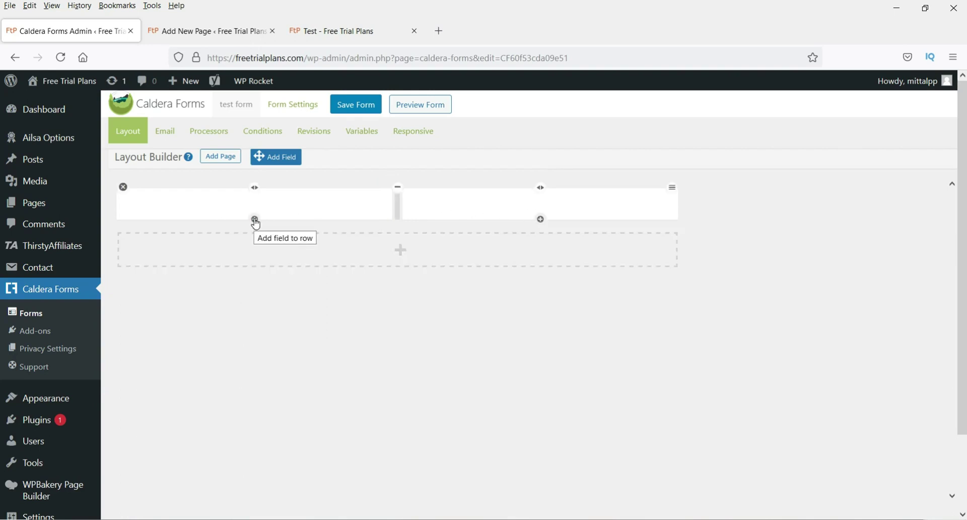
click(255, 220)
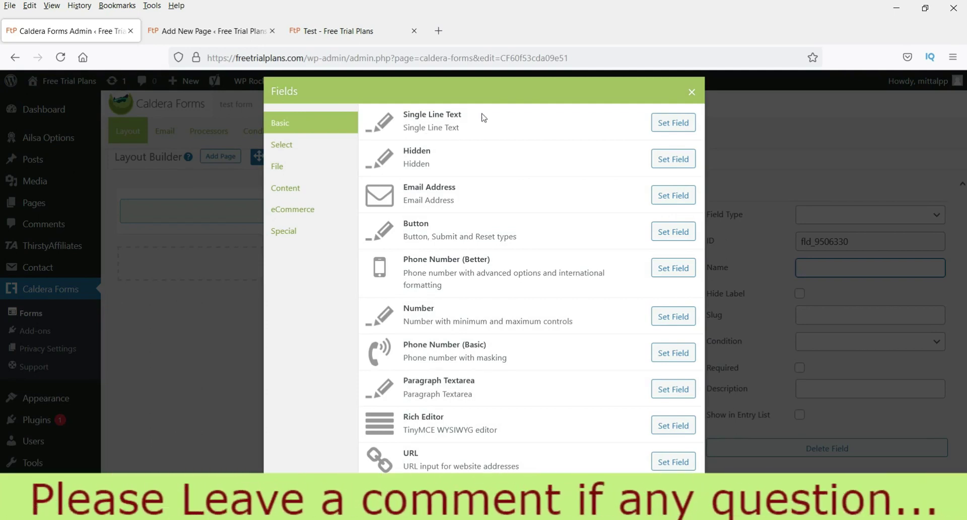
- Make the left field a Single Line Text named 'First Name'
click(668, 123)
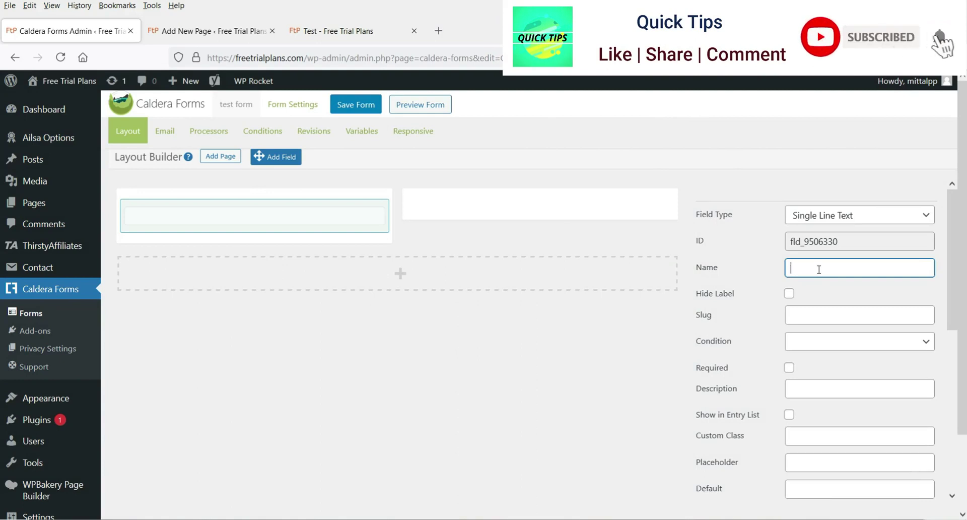
text(First)
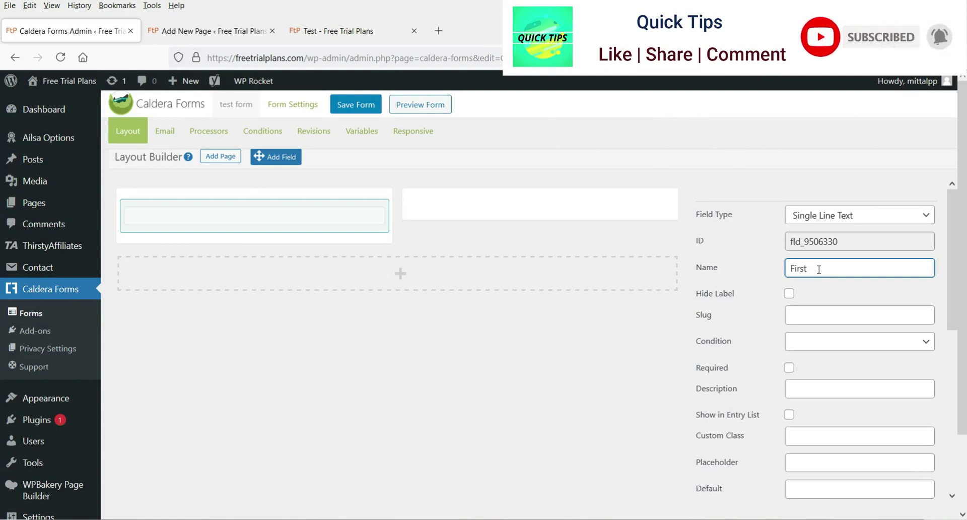
text( Name)
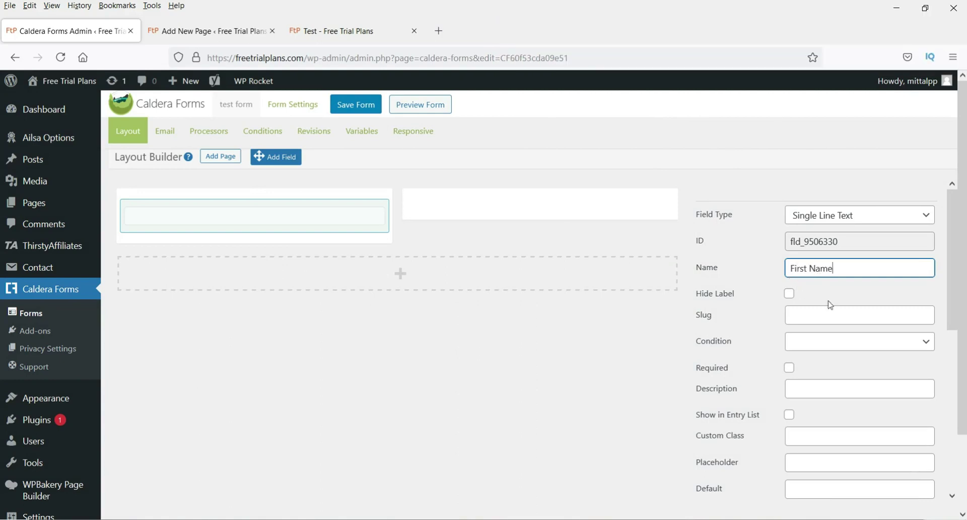
click(839, 294)
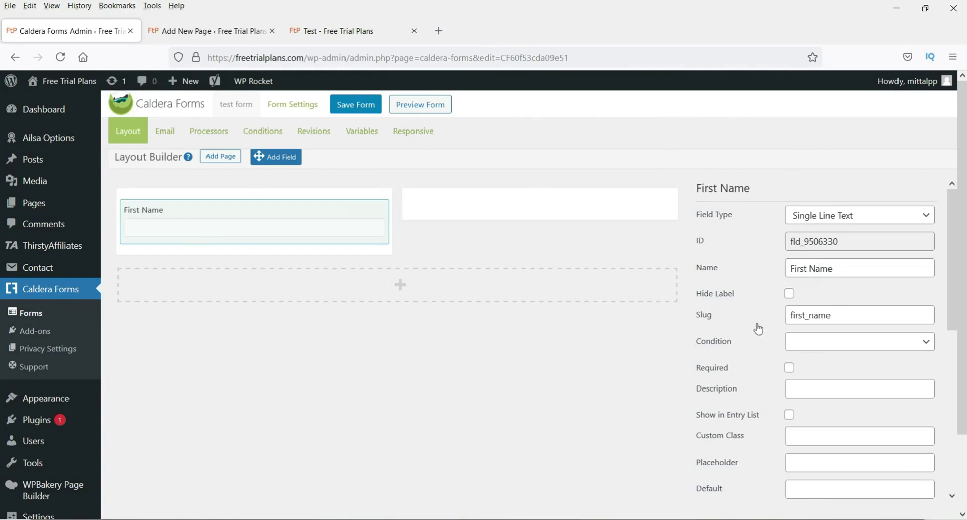
click(788, 295)
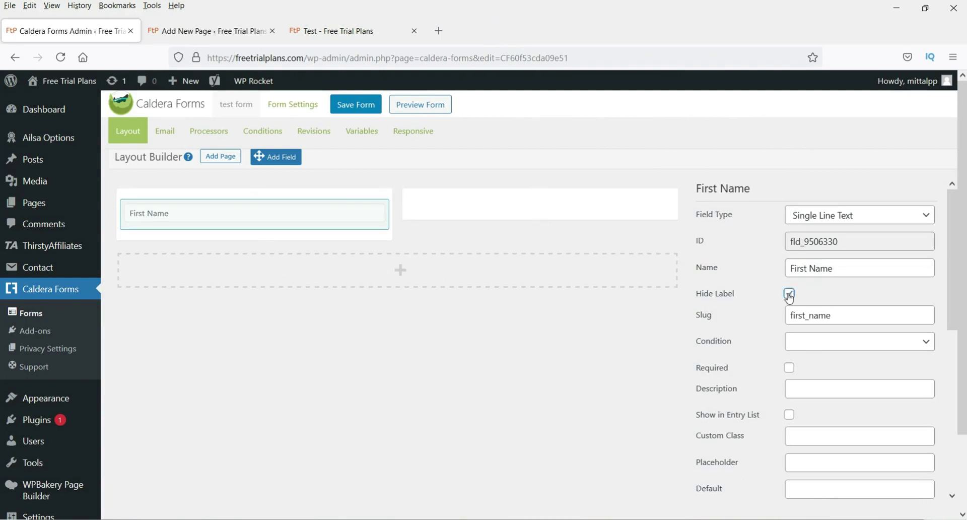
click(789, 294)
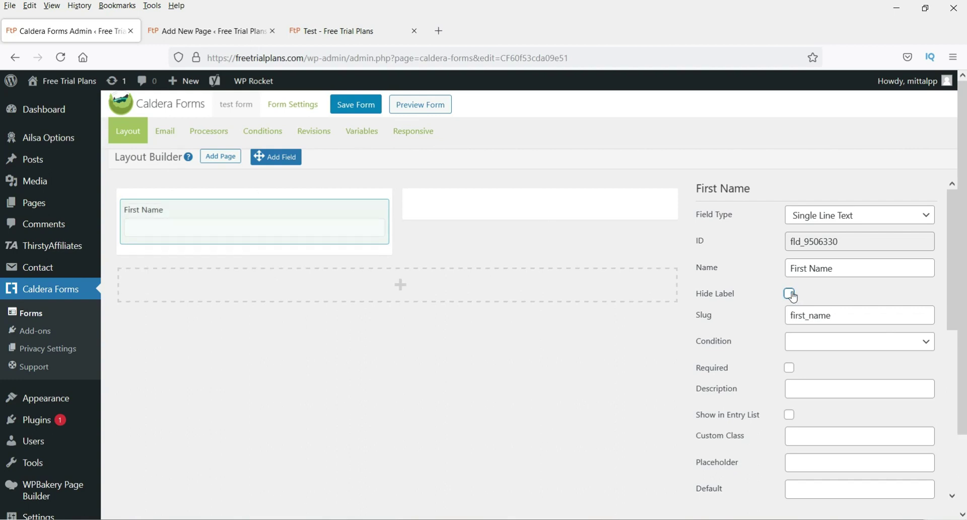
drag(839, 267, 740, 263)
key(ctrl+c)
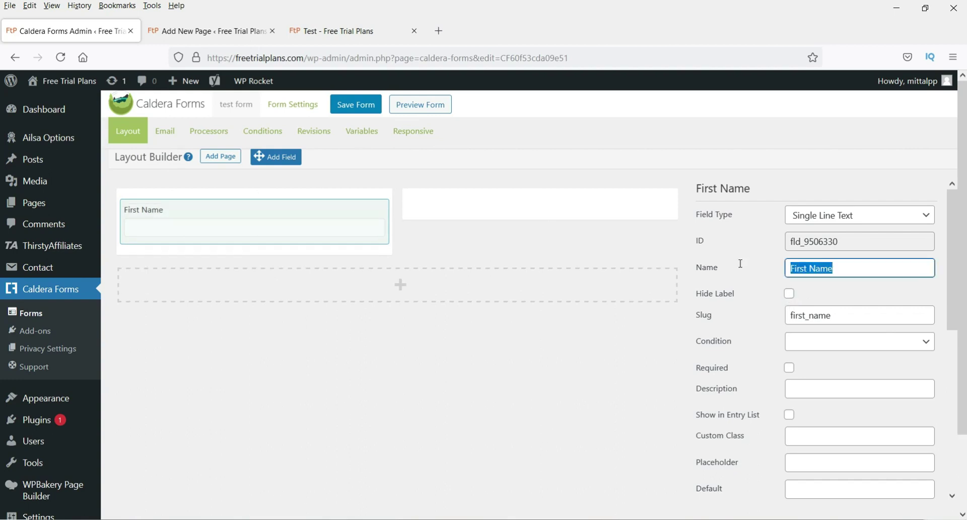
click(851, 295)
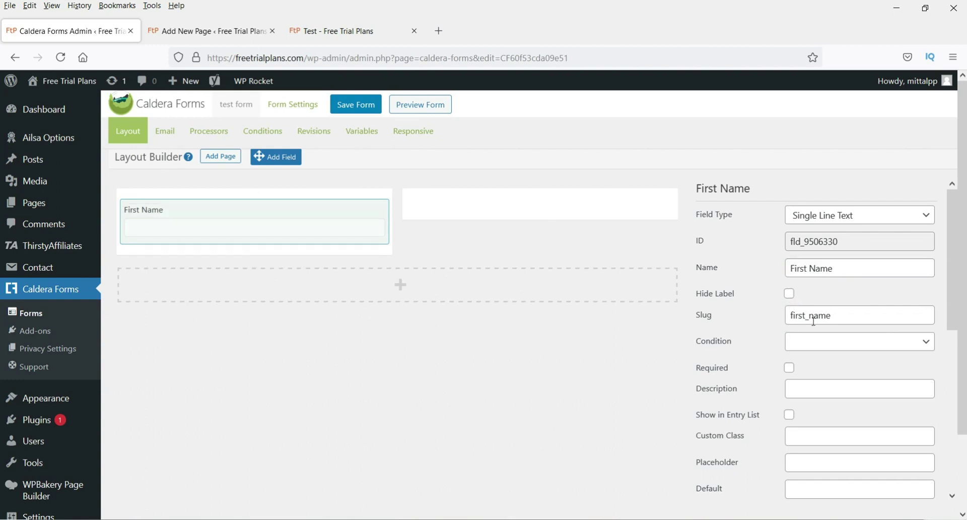
- Mark First Name required with placeholder 'First Name', then add a field to the right column
scroll(801, 301, down, 3)
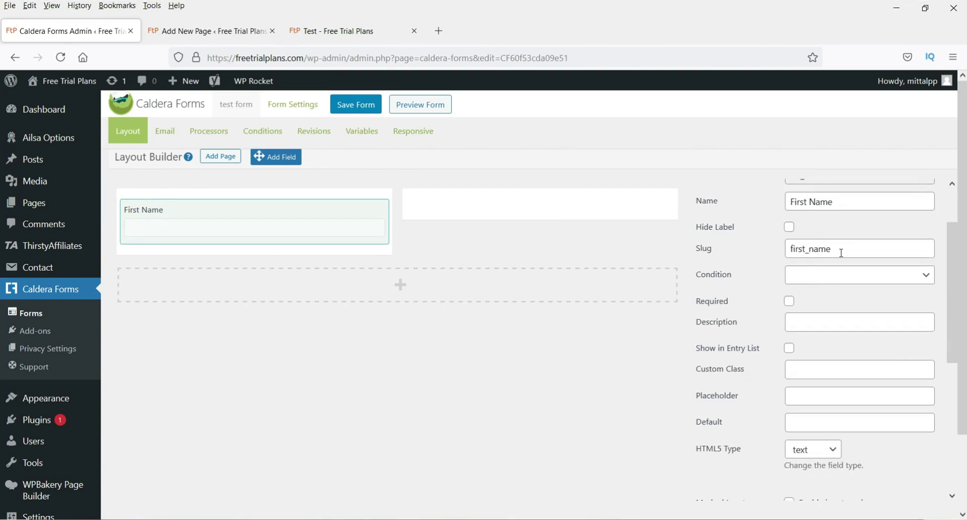
click(789, 302)
click(719, 404)
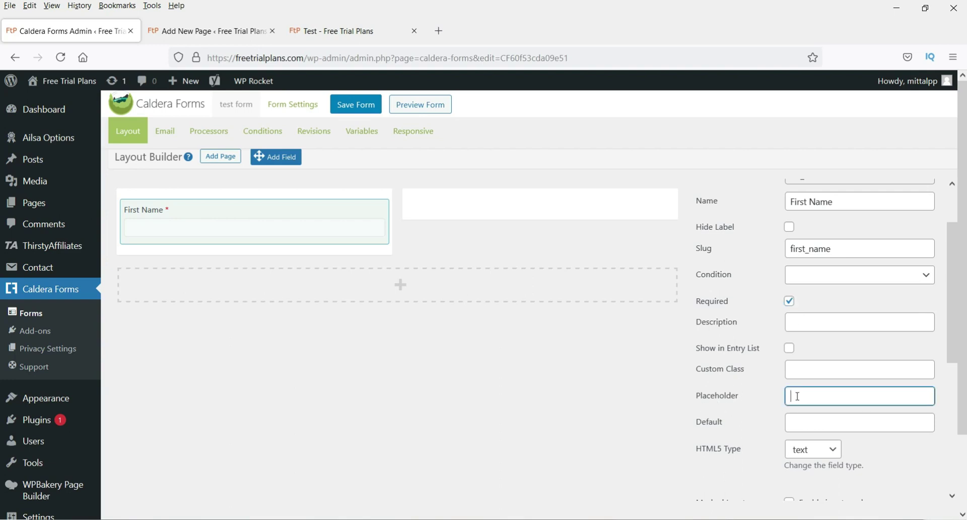
key(ctrl+v)
click(680, 403)
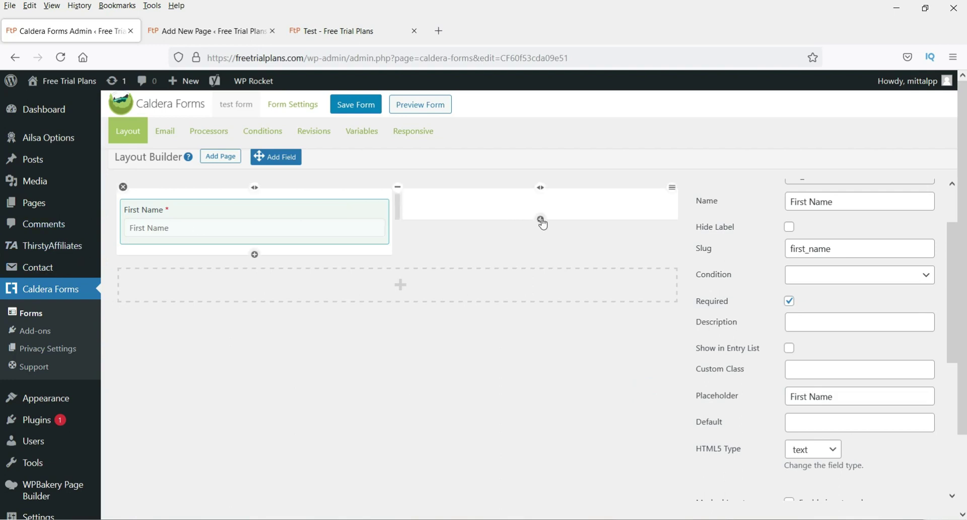
click(542, 220)
- Make the right field a required Single Line Text 'Last Name' with placeholder 'Last Name'
click(692, 92)
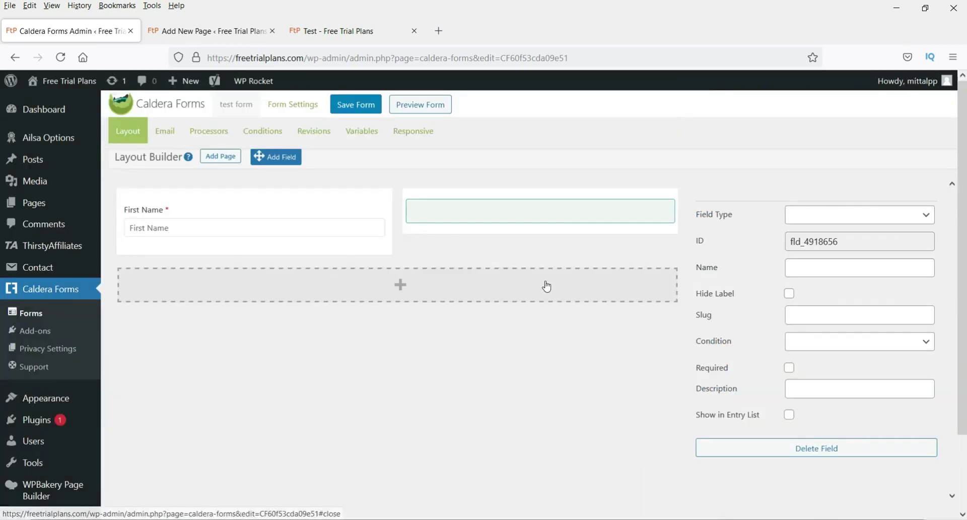
click(541, 232)
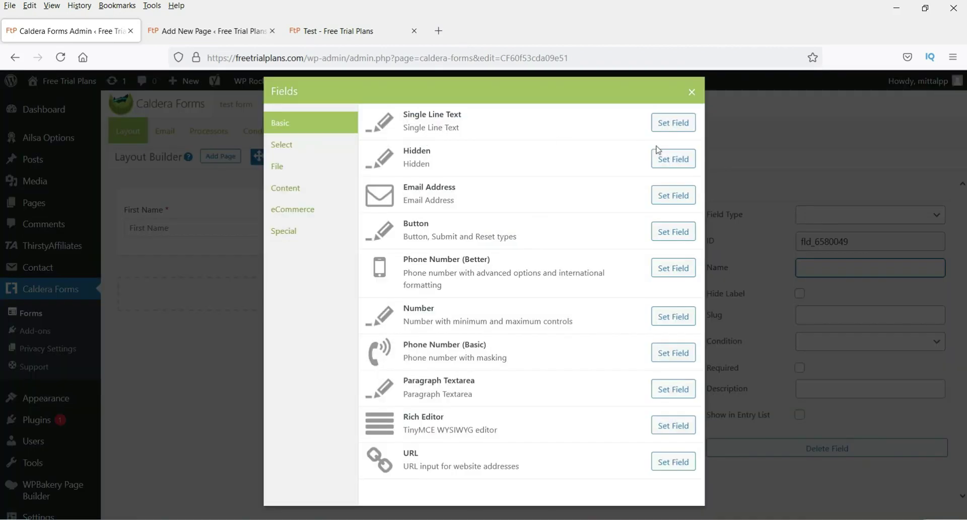
click(671, 129)
text(La)
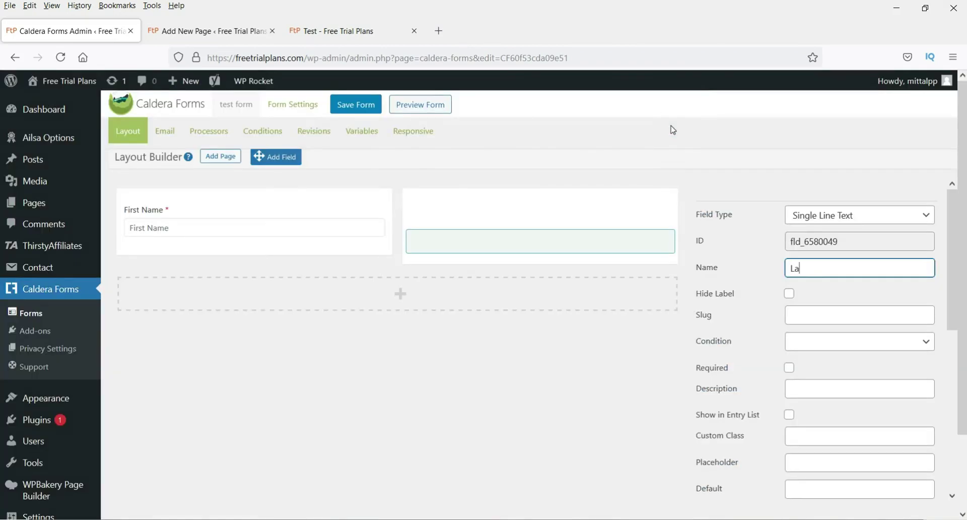
text(st Name)
click(826, 296)
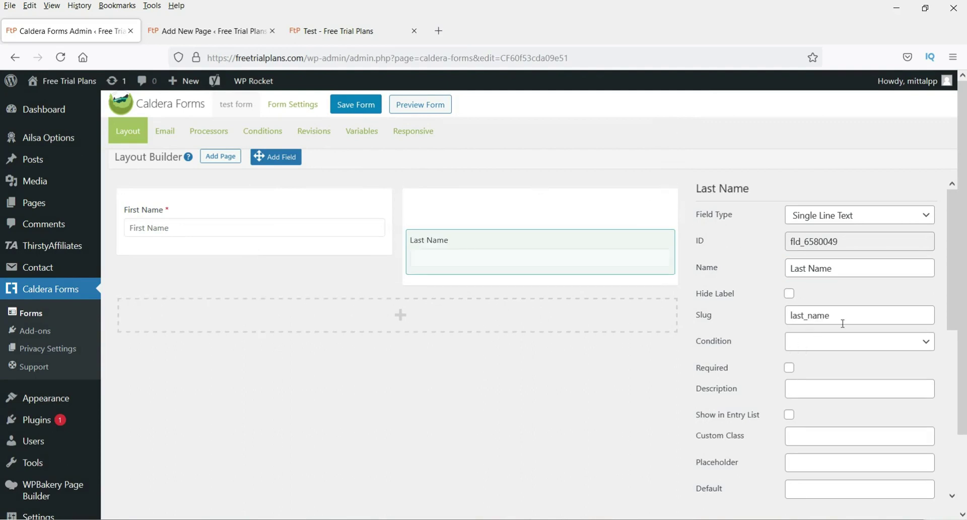
drag(837, 272, 730, 268)
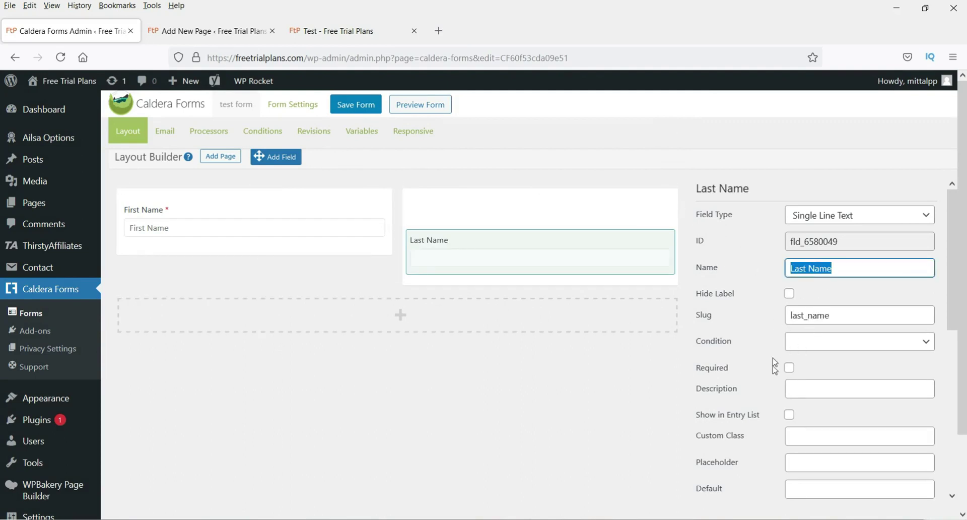
click(793, 375)
click(799, 461)
text(Last Name)
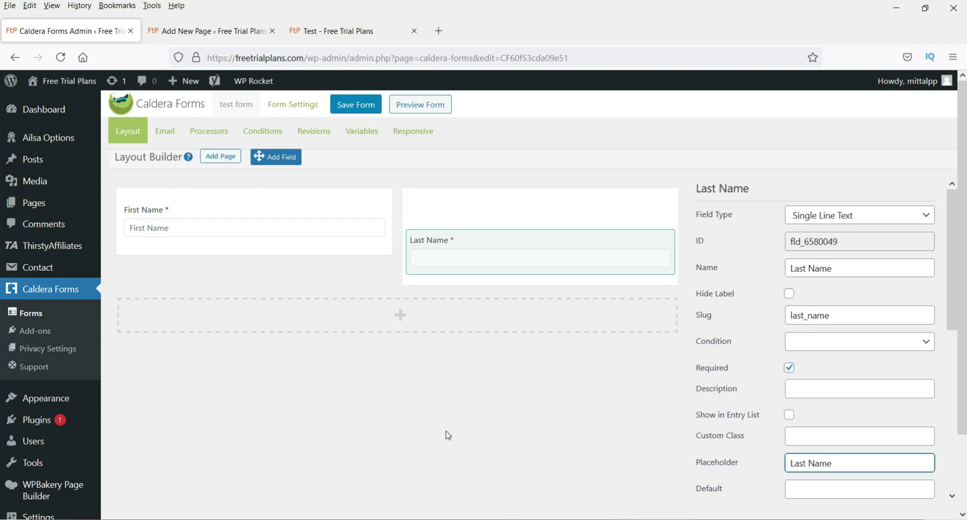
click(351, 416)
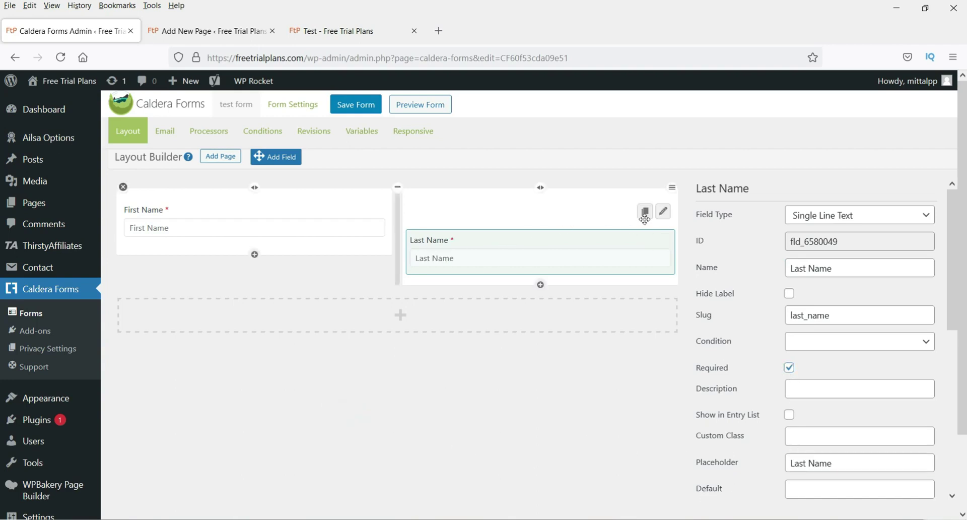
click(663, 212)
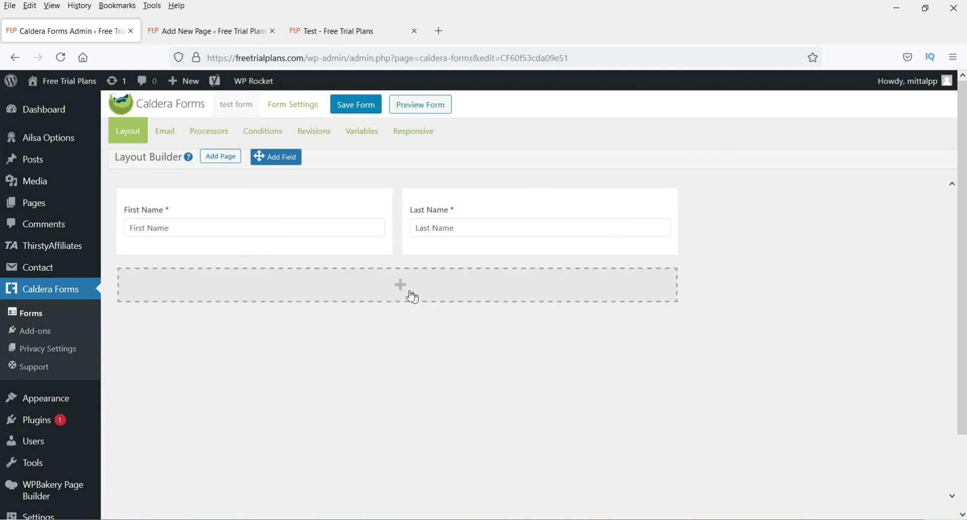
- Add a split second row with a required Phone Number (Better) field, placeholder 'Phone Number'
click(396, 285)
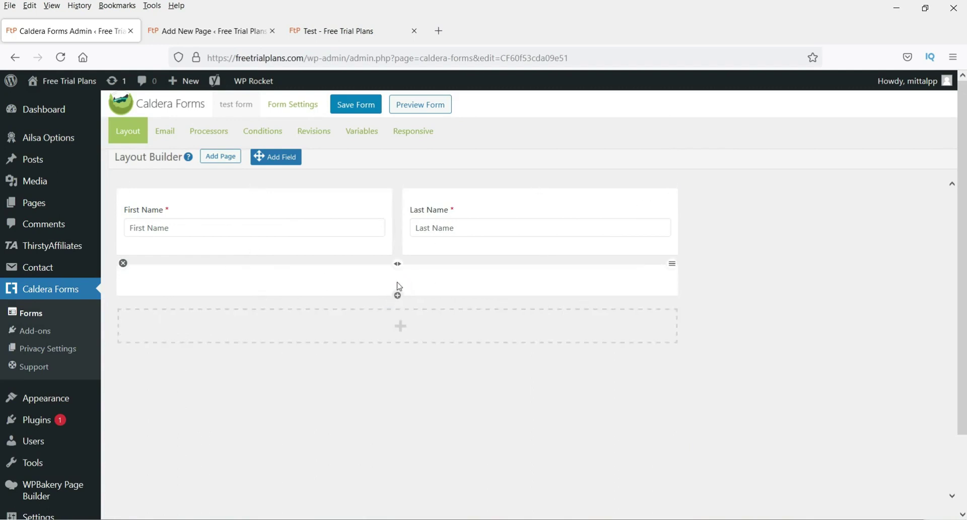
click(398, 265)
click(256, 296)
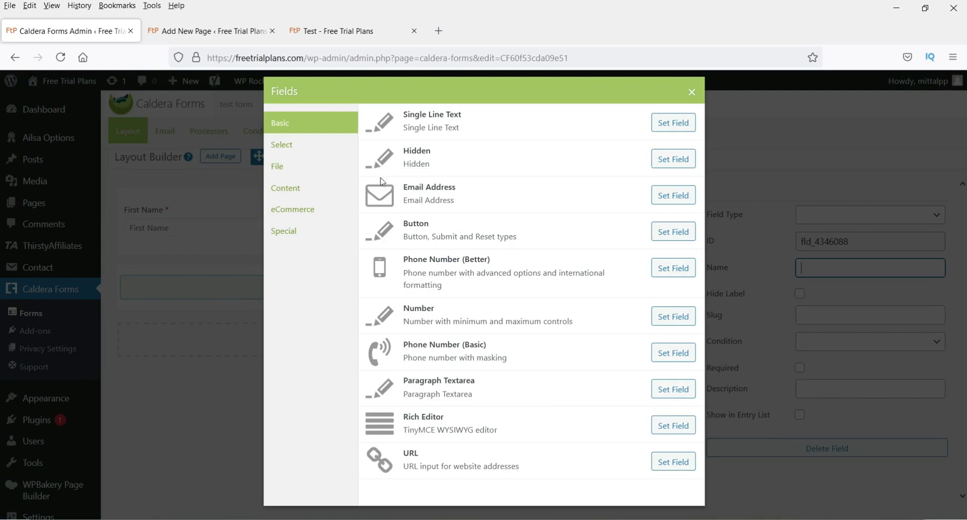
click(660, 270)
text(Phone Number)
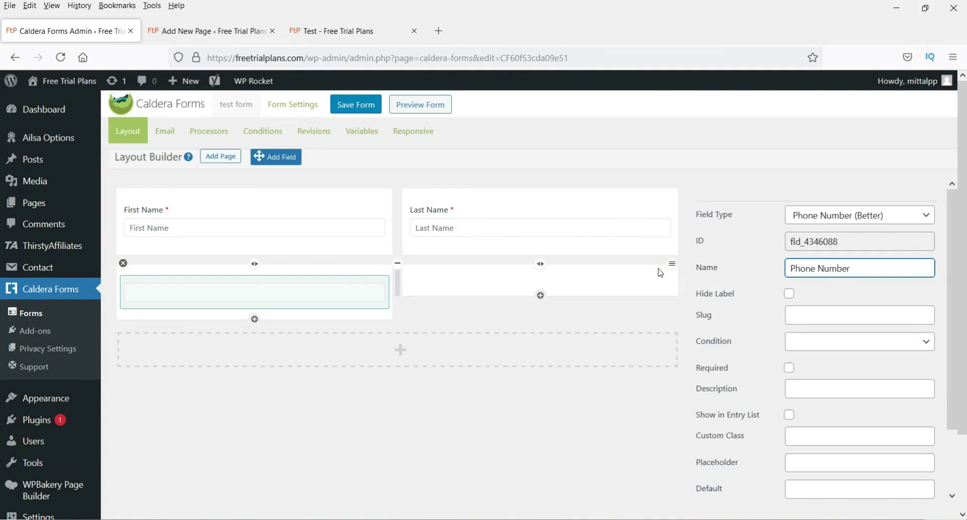
click(842, 374)
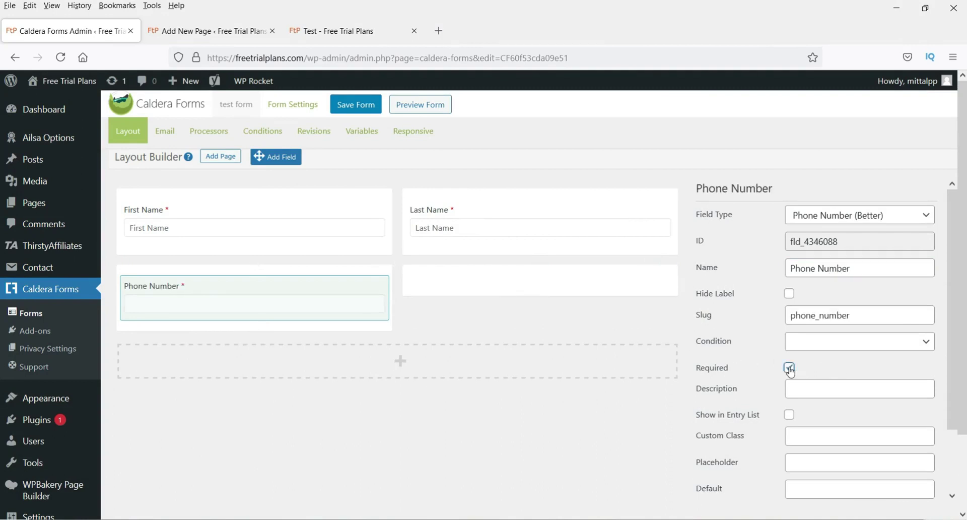
triple_click(862, 269)
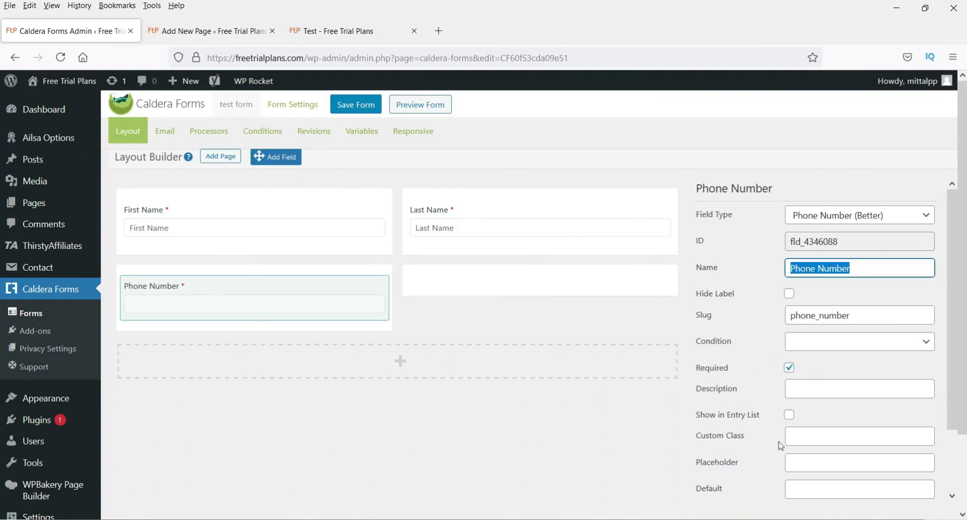
click(801, 464)
text(Phone Number)
click(438, 440)
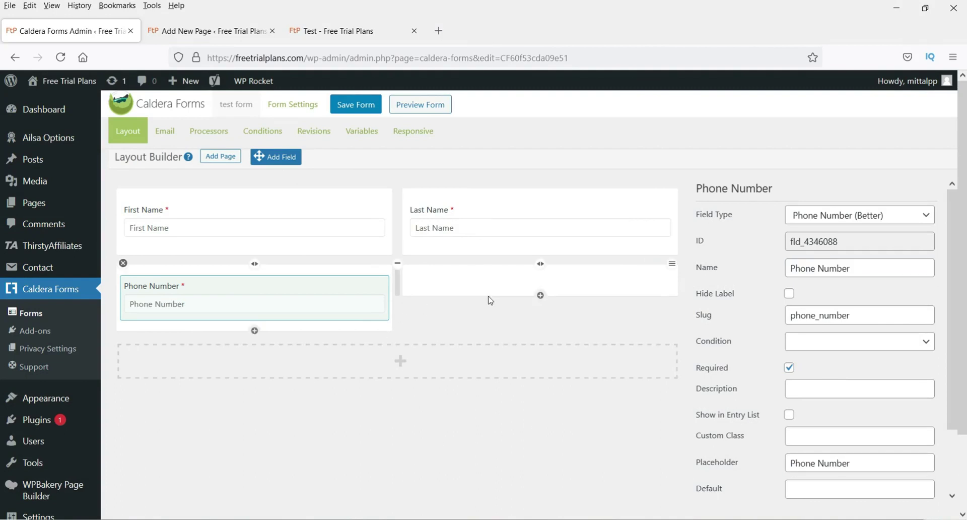
- Add a required Email Address field on the right with placeholder 'Email Address', plus another row below
click(539, 296)
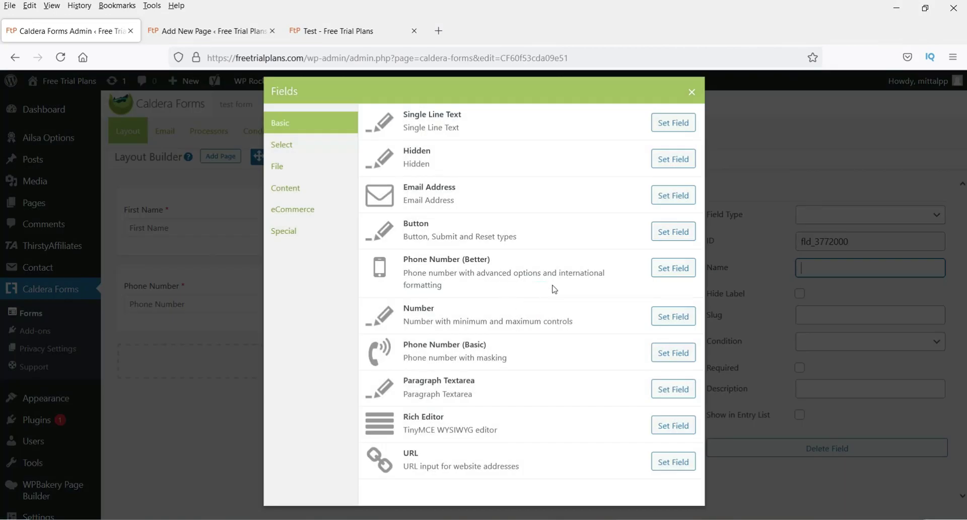
click(670, 195)
text(Email ADdress)
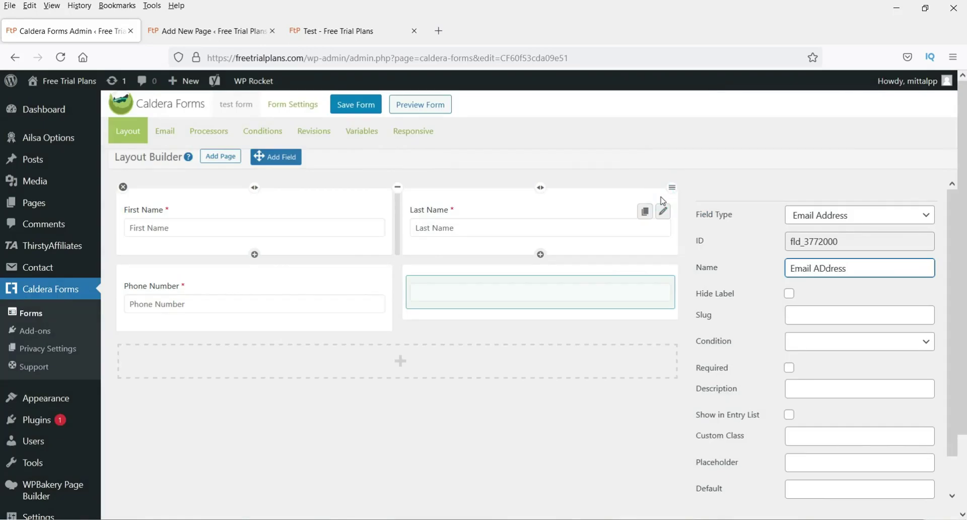
drag(826, 268, 822, 268)
text(d)
key(ctrl+a)
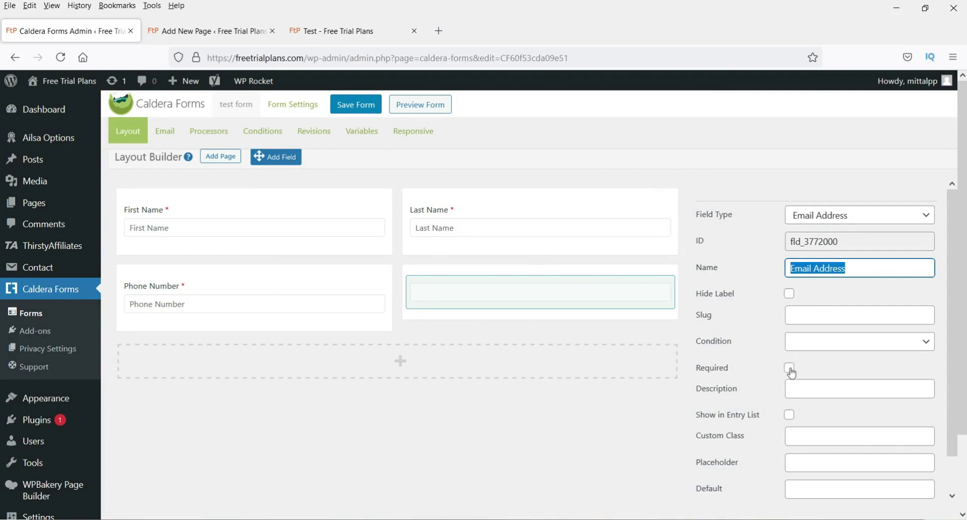
click(789, 369)
scroll(793, 403, down, 1)
click(794, 425)
text(Email Address)
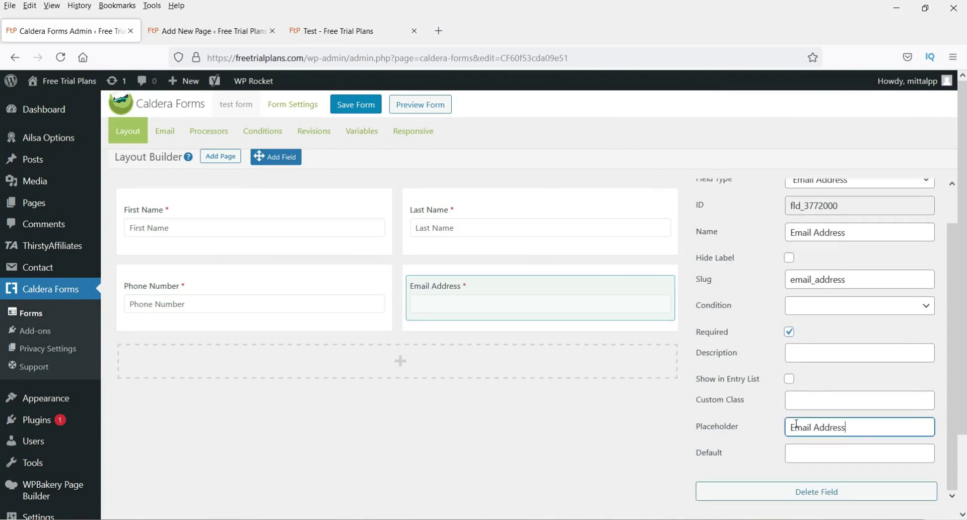
click(400, 364)
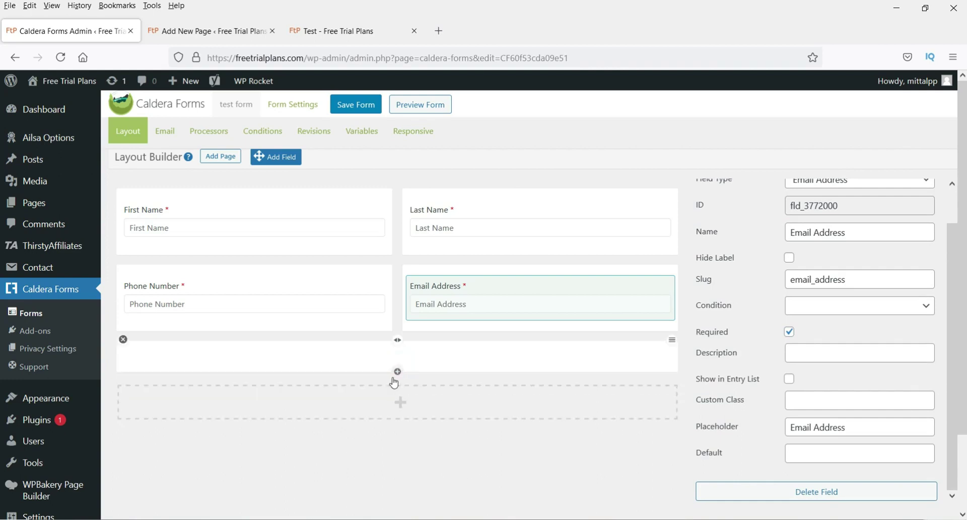
- Add a Paragraph Textarea field named 'Comments' to the new empty row
click(397, 370)
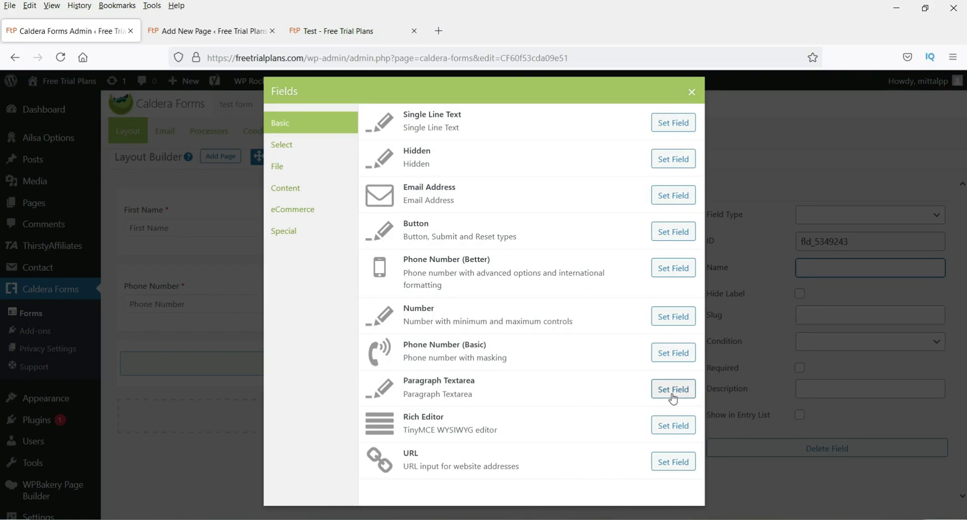
click(673, 397)
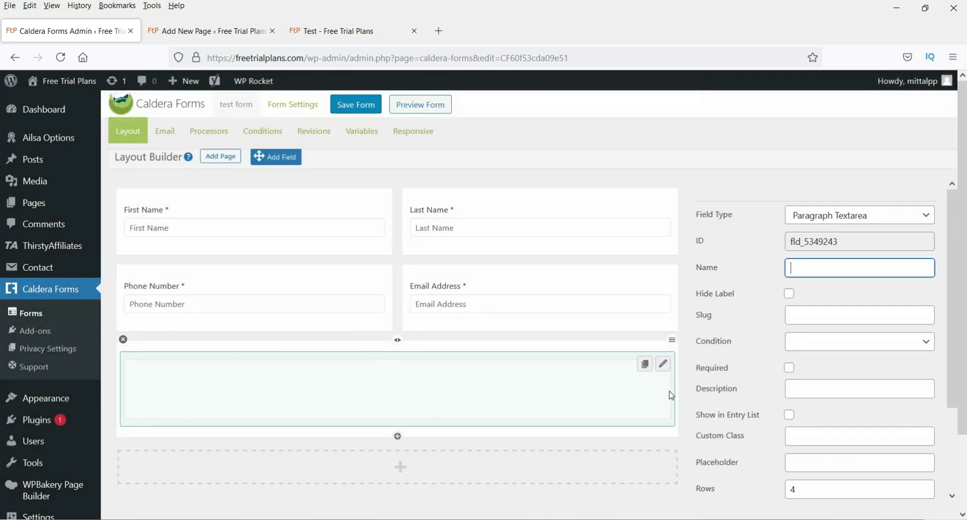
text(omments)
click(837, 293)
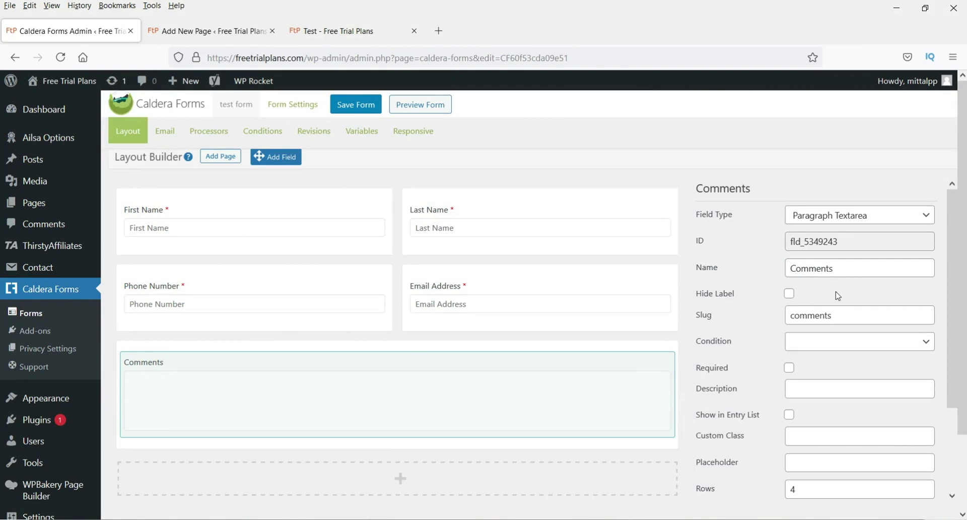
key(shift+Tab)
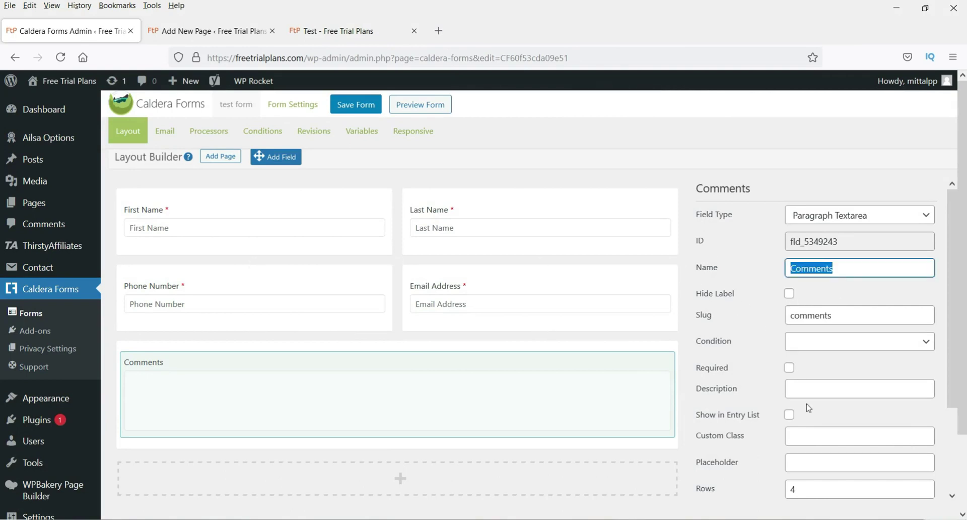
- Give the Comments box 3 rows and the placeholder 'Enter your comments here'
click(803, 485)
scroll(814, 473, down, 2)
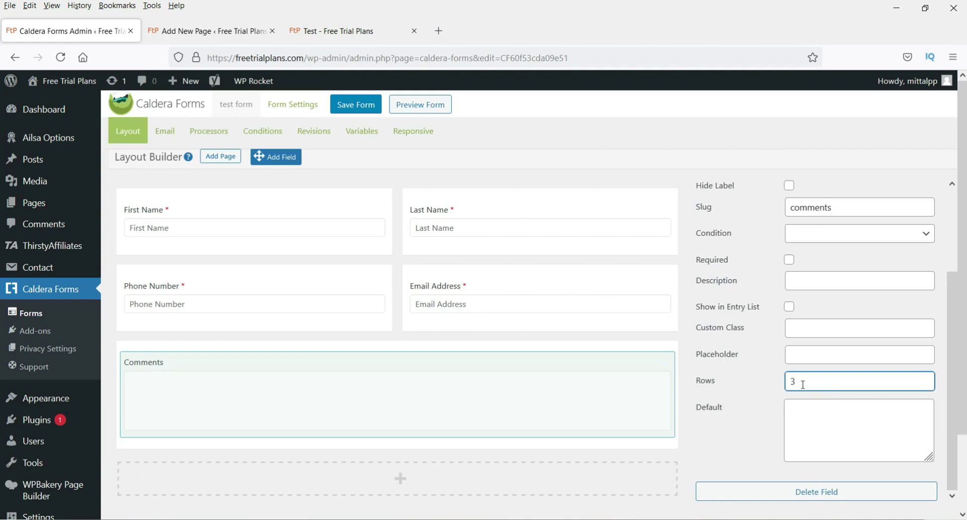
click(744, 446)
click(814, 362)
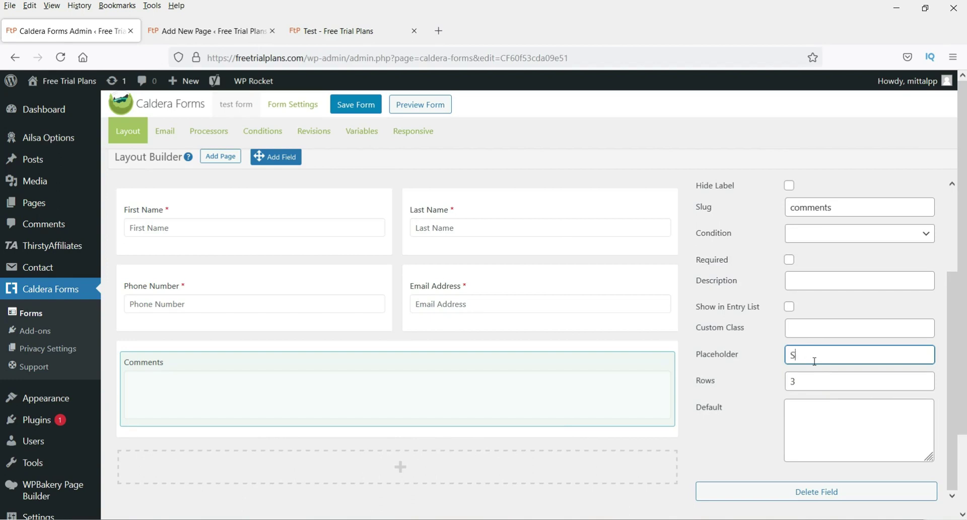
text(Enter your comments here)
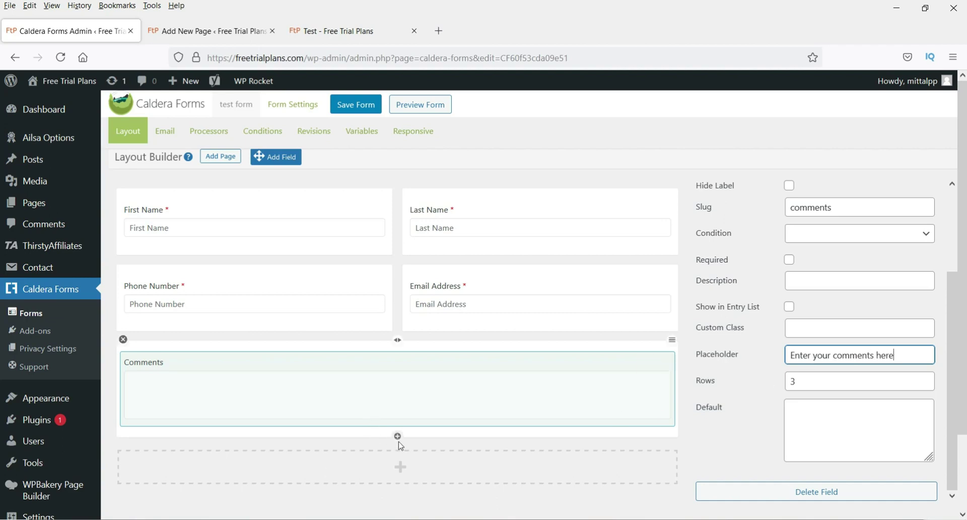
click(398, 437)
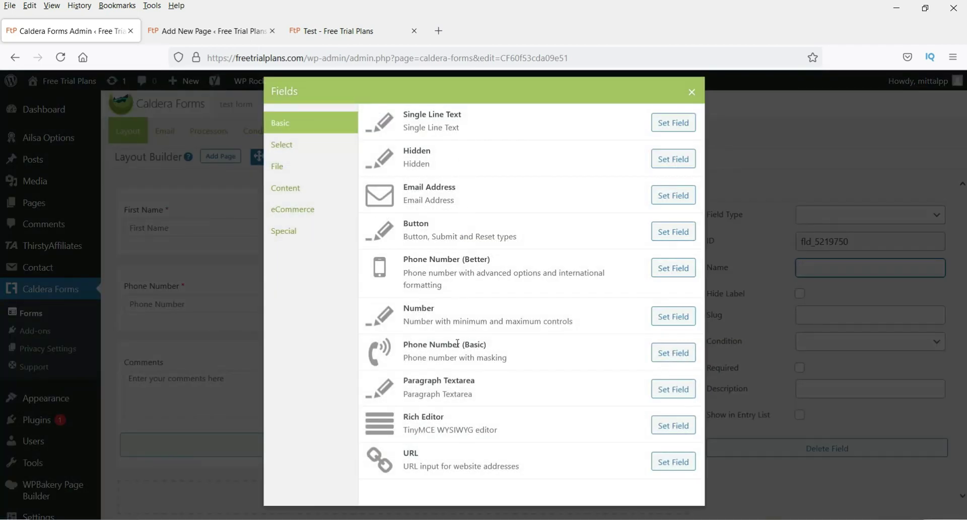
- Add a Number field with placeholder 'Number', minimum 100 and maximum 200
click(674, 317)
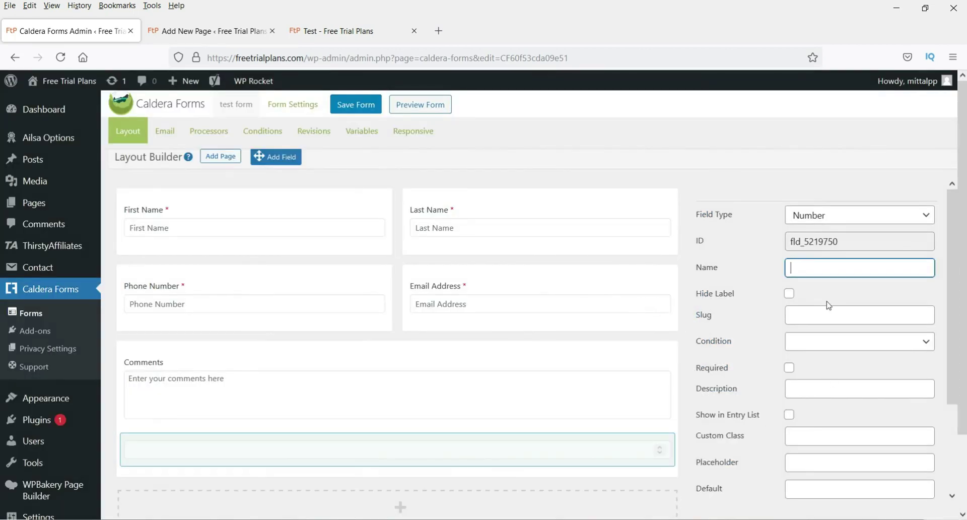
text(mber)
click(839, 290)
scroll(838, 289, down, 2)
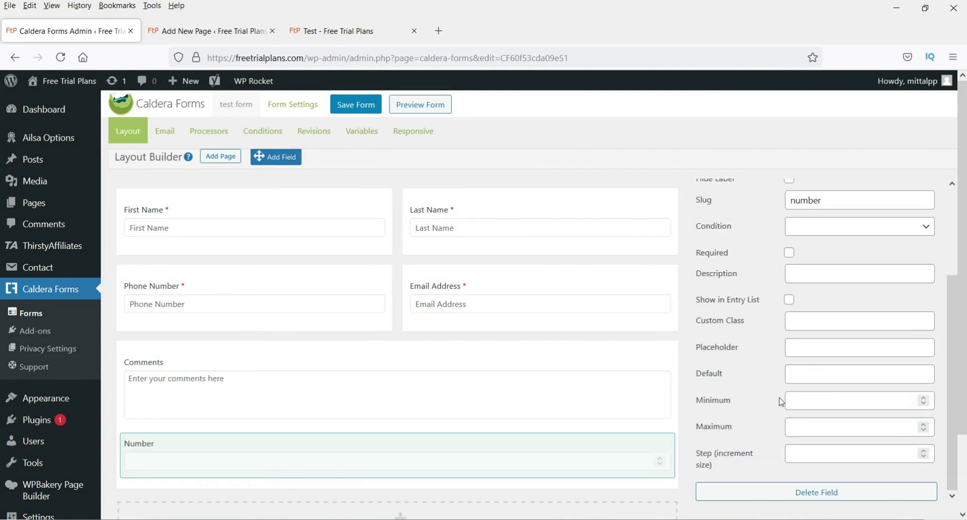
click(854, 402)
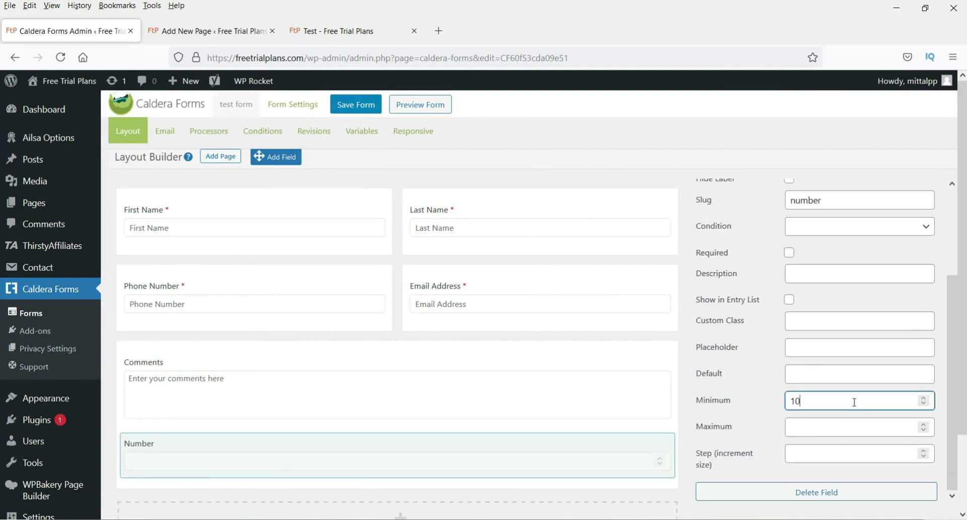
click(832, 436)
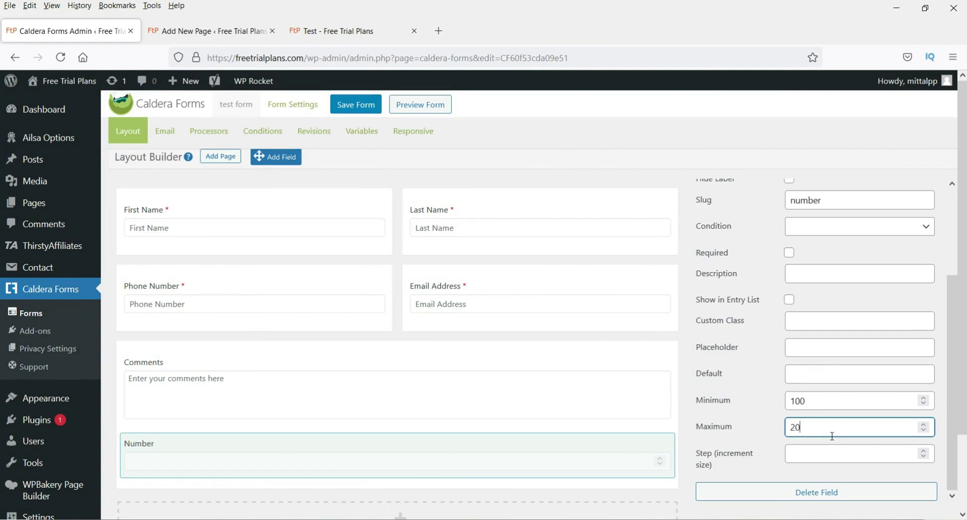
click(790, 347)
text(Number)
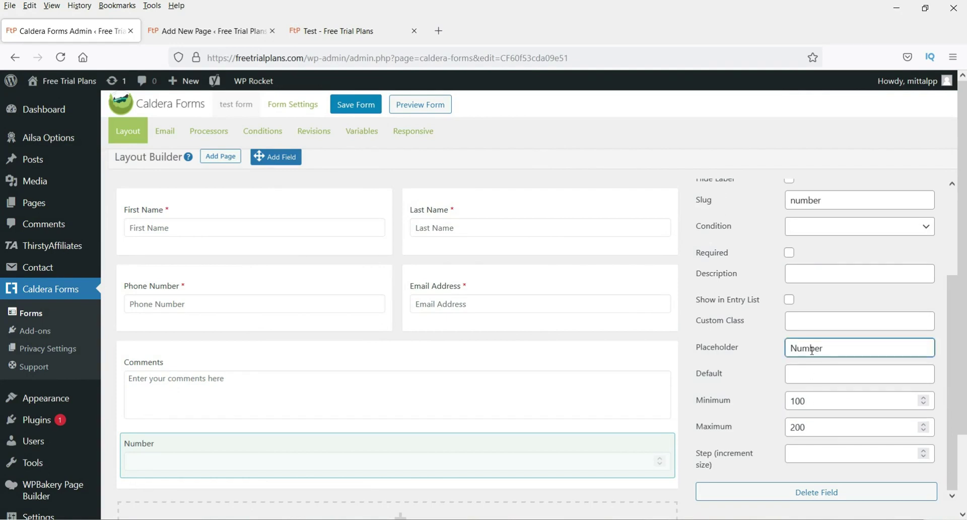
click(802, 401)
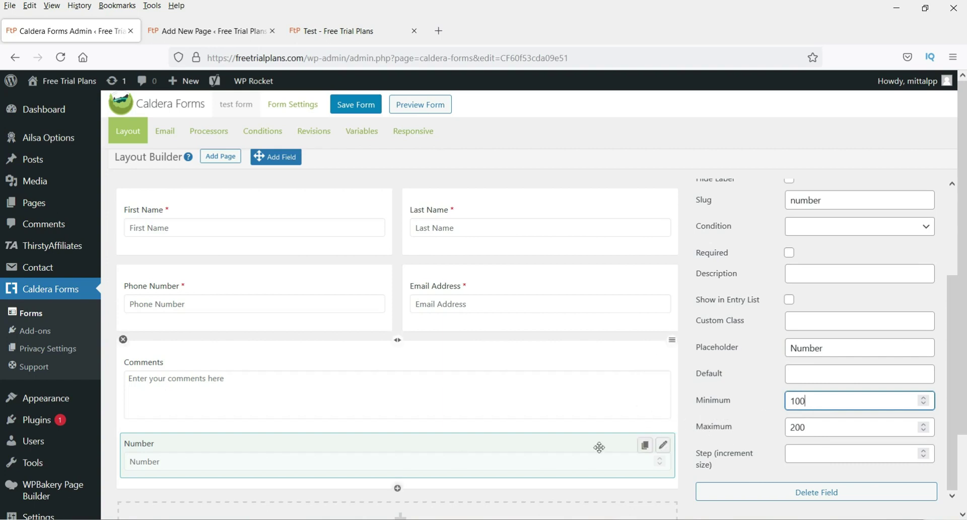
click(688, 428)
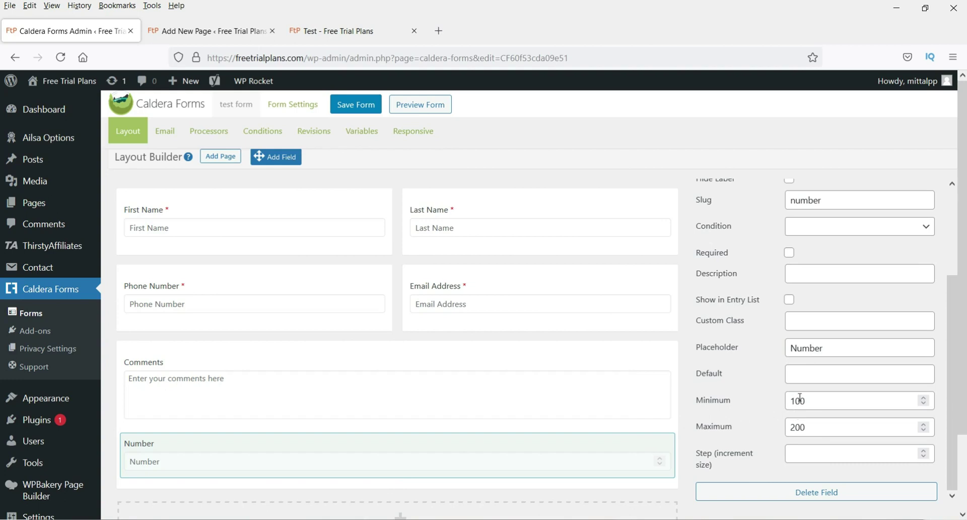
scroll(632, 388, down, 3)
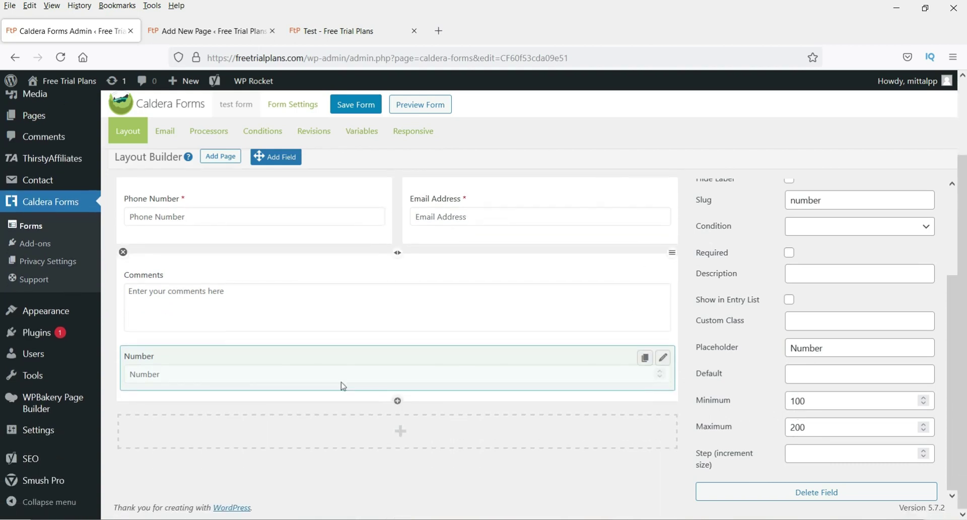
- Add a Rich Editor field named 'suggestion' below Number, then start another new field
click(394, 399)
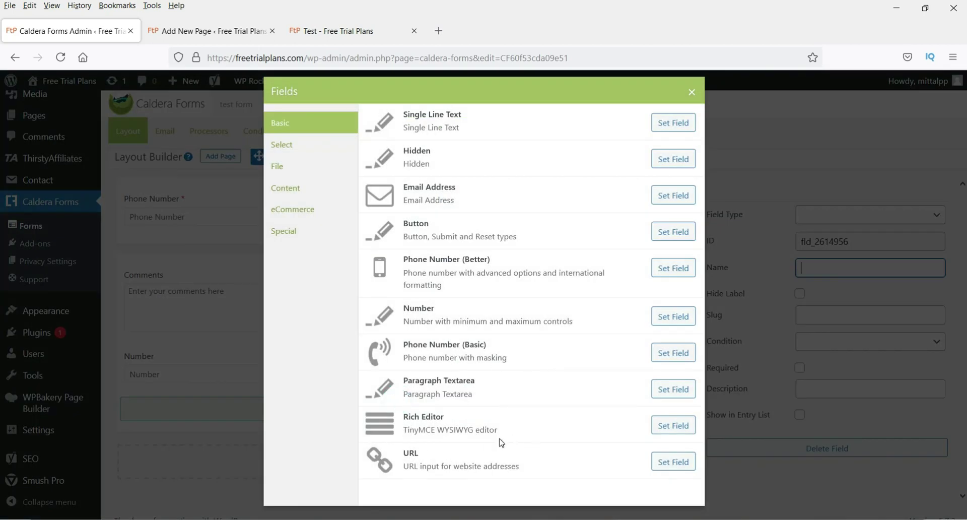
click(668, 433)
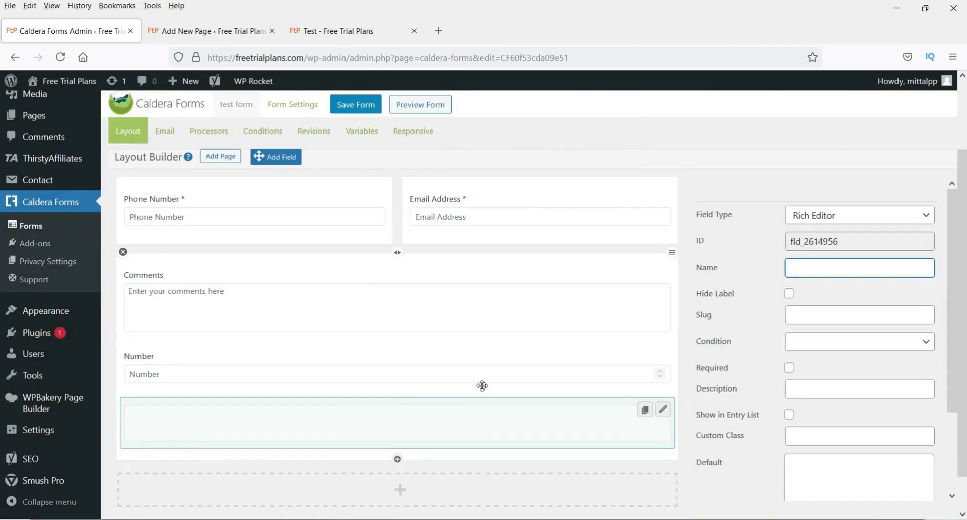
scroll(481, 387, down, 1)
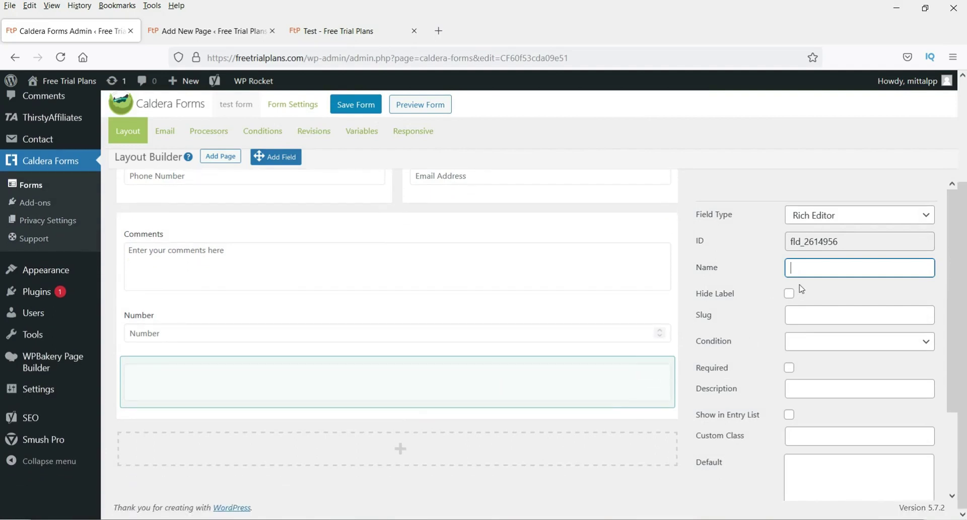
text(suggestion)
click(357, 387)
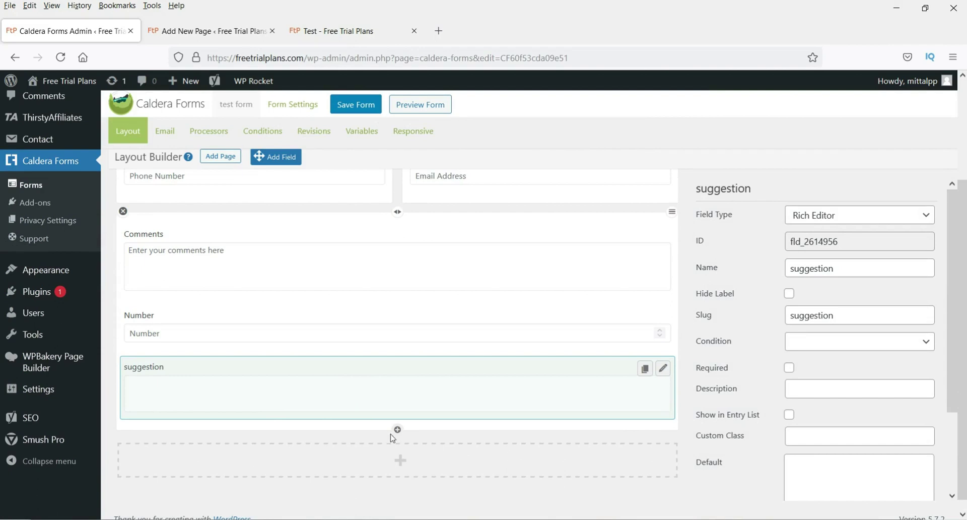
click(398, 430)
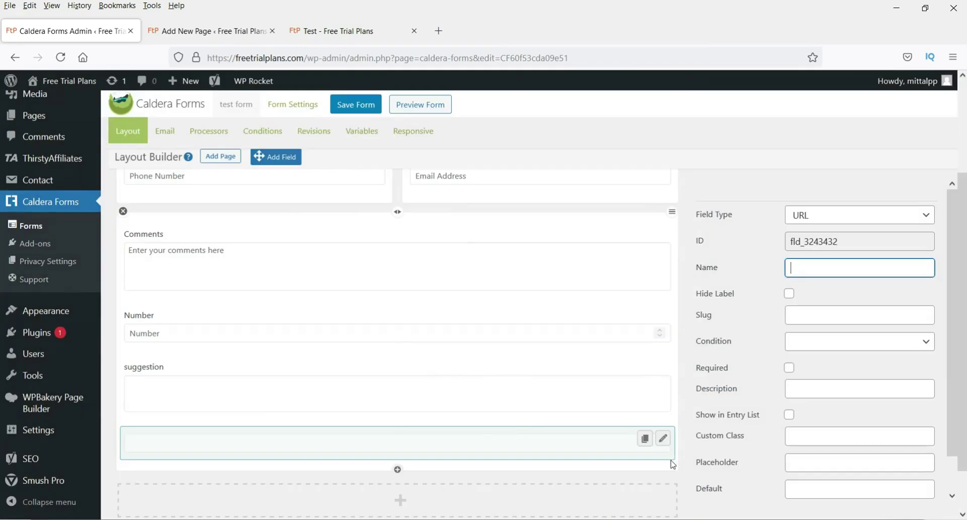
- Make the new field a URL field named 'Website' with the placeholder 'Enter URL'
click(673, 461)
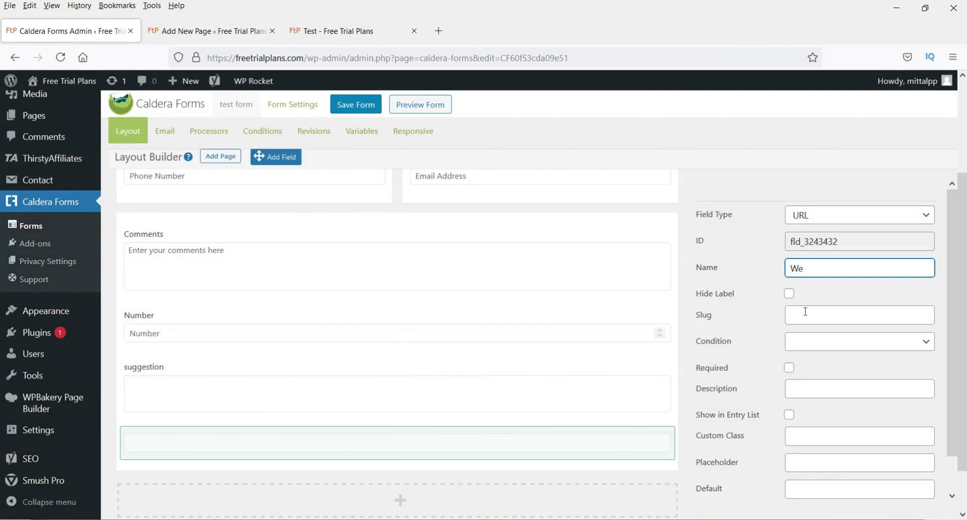
double_click(830, 268)
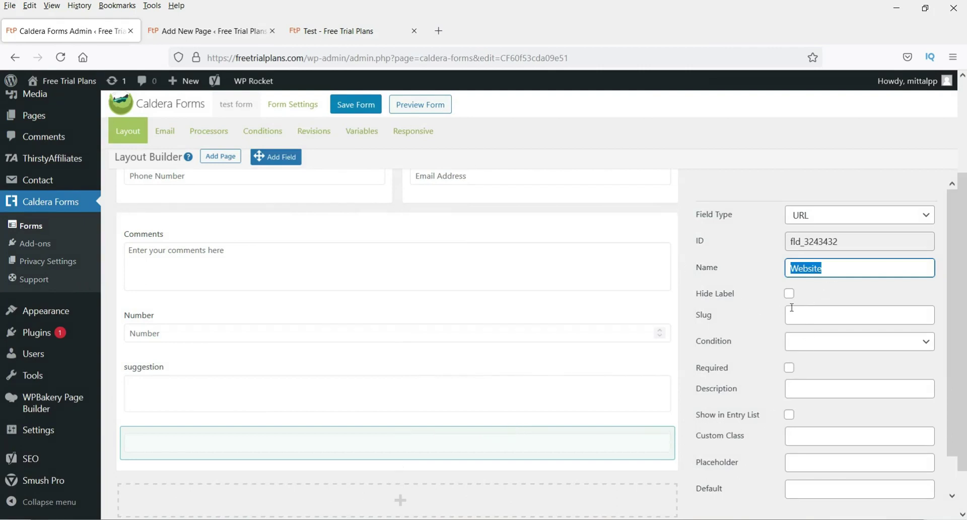
click(820, 298)
scroll(812, 302, down, 1)
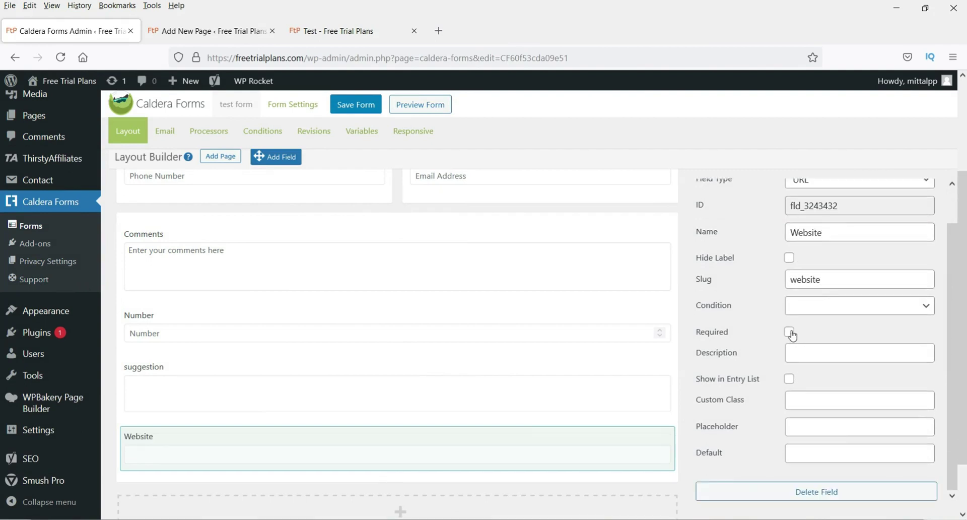
click(807, 429)
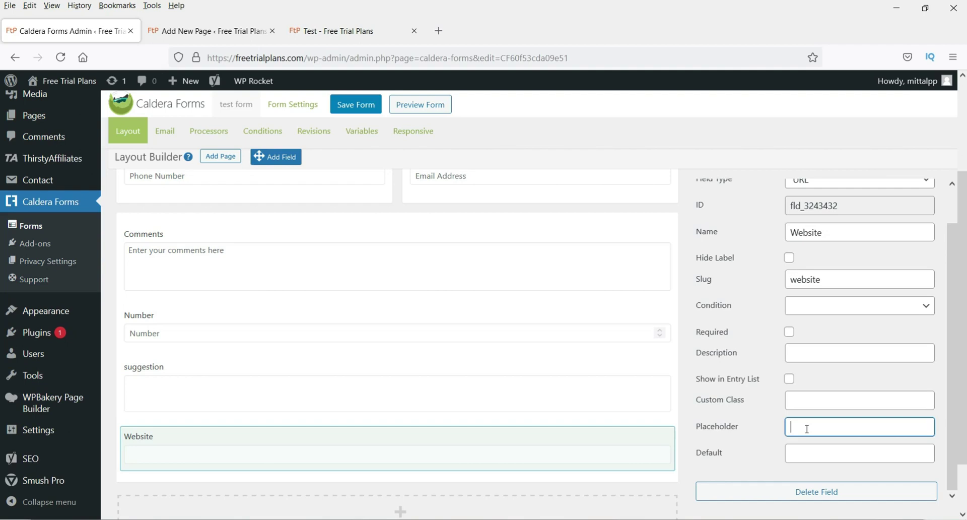
text(Enter URL)
- Add a Dropdown Select field named 'Dropdown' below Website and mark it Required
click(399, 485)
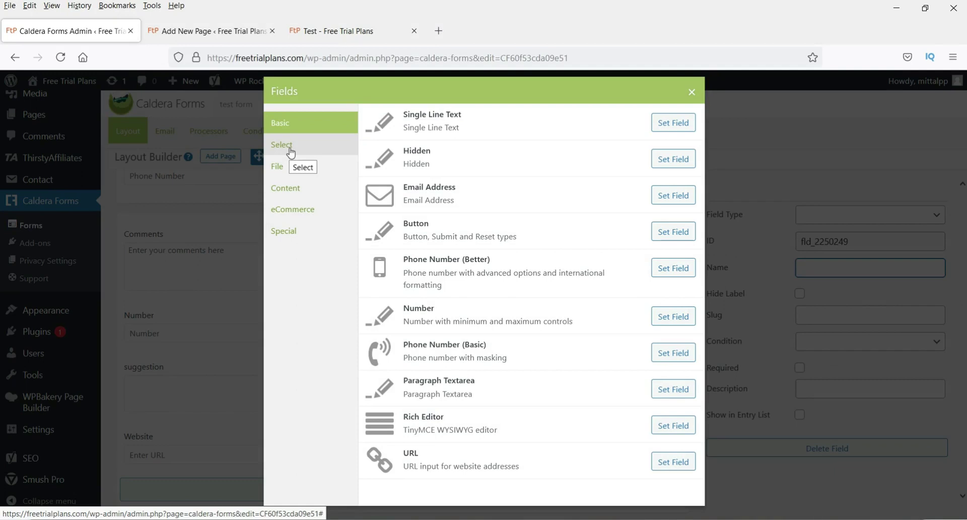
click(290, 147)
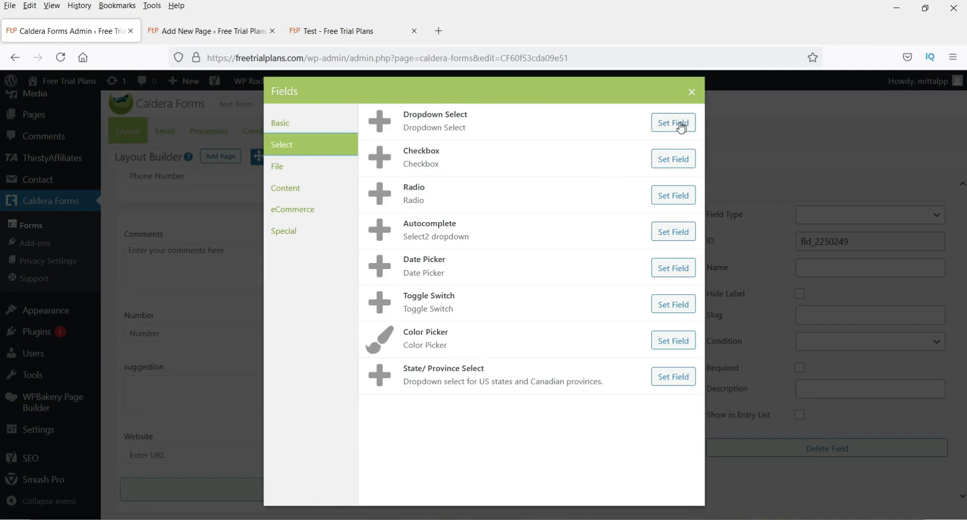
click(679, 125)
scroll(755, 292, down, 3)
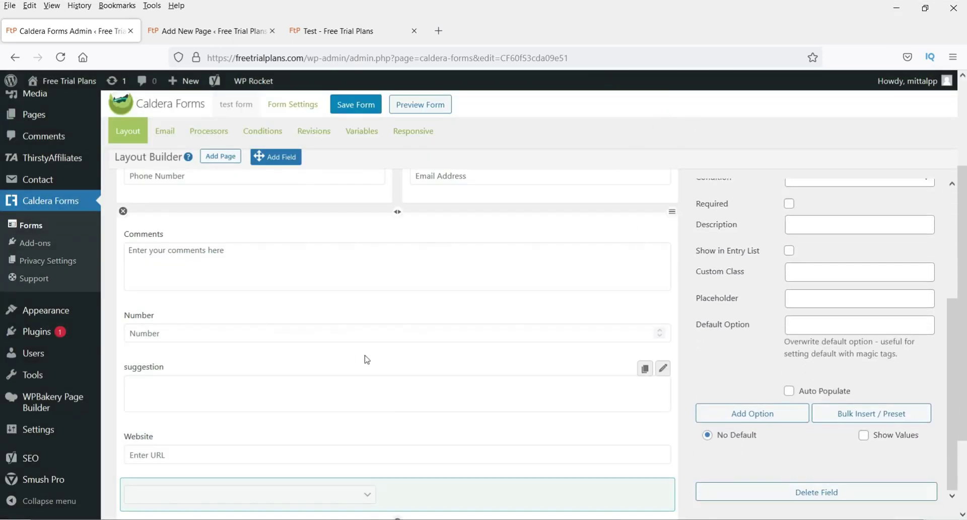
scroll(367, 358, down, 2)
scroll(813, 248, up, 3)
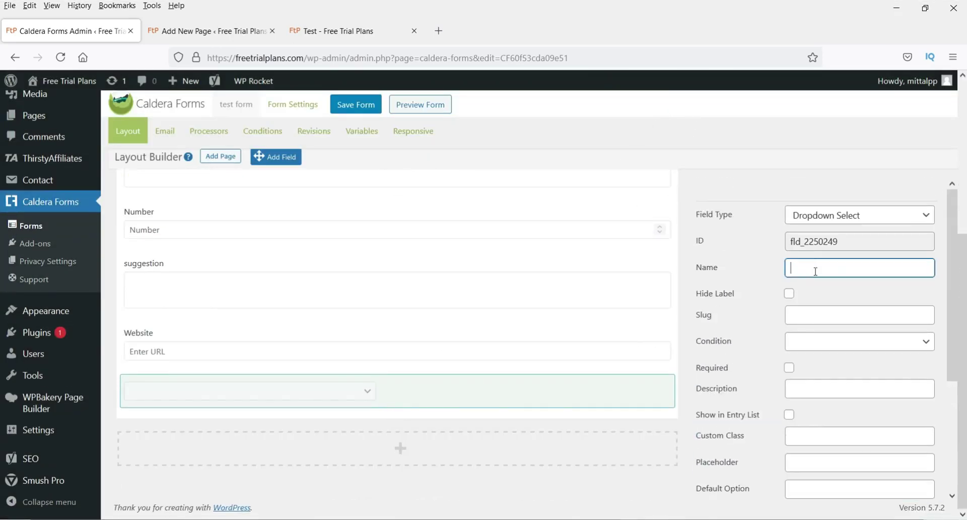
text(Dropdown)
click(851, 297)
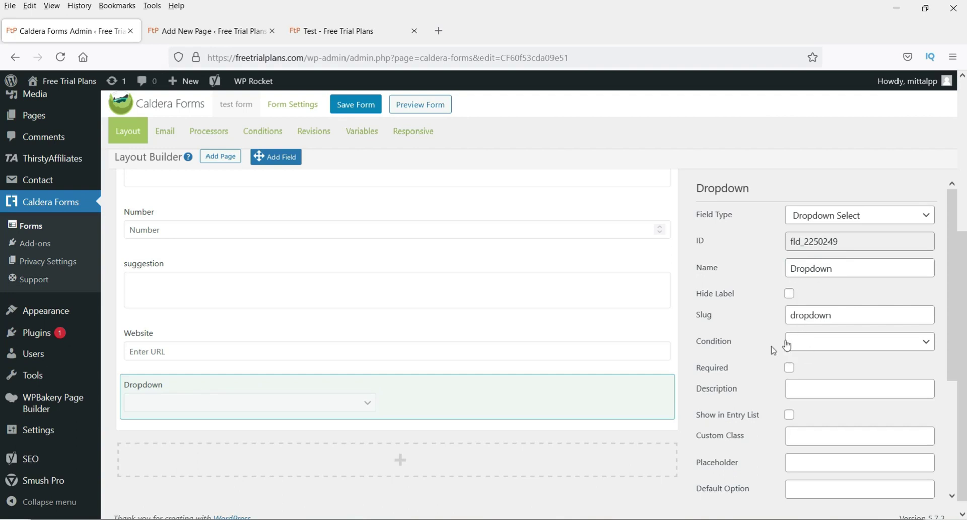
scroll(791, 340, down, 3)
click(789, 235)
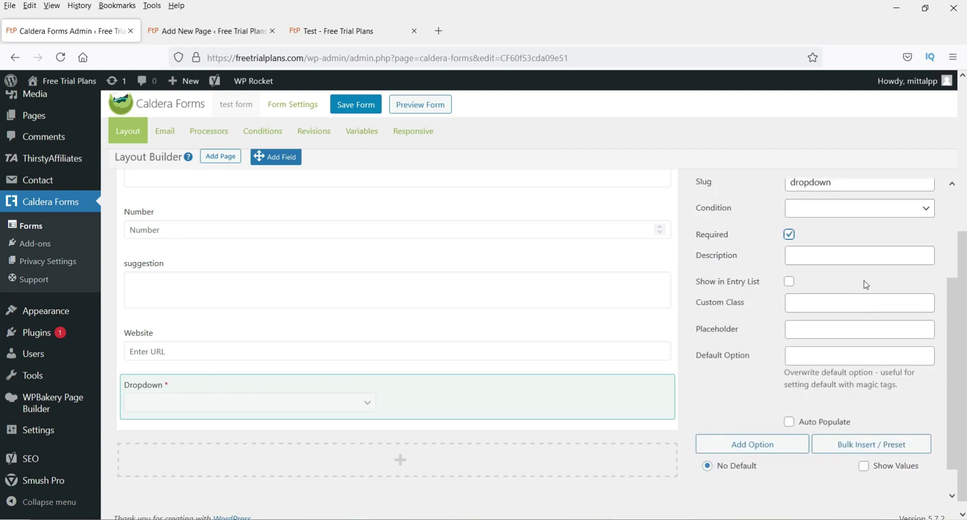
scroll(864, 281, down, 2)
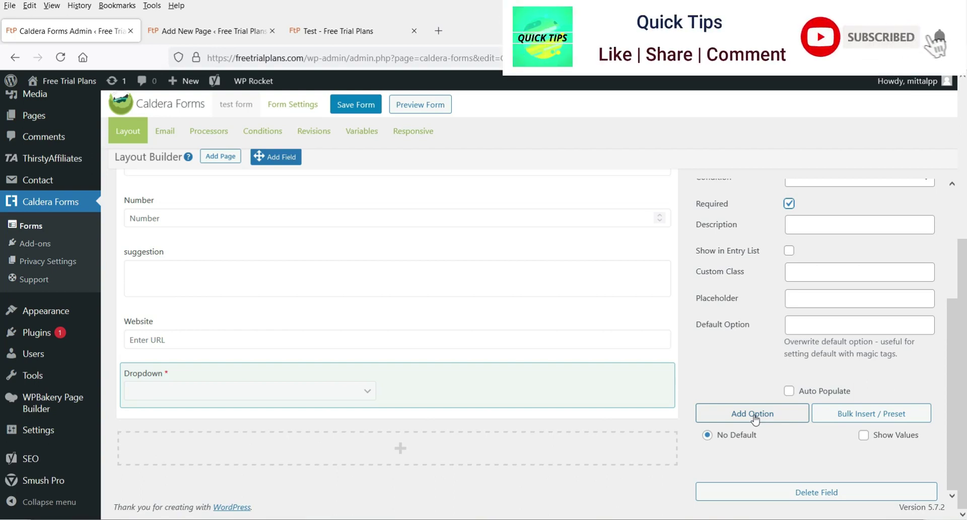
- Bulk-insert options 1 through 5 into the Dropdown, make 1 the default, and add a row below
click(855, 423)
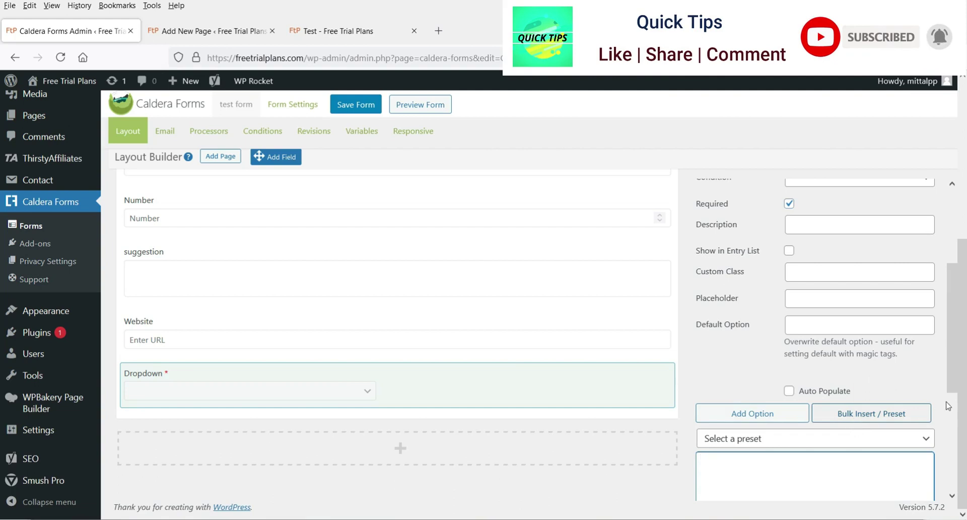
scroll(854, 420, down, 3)
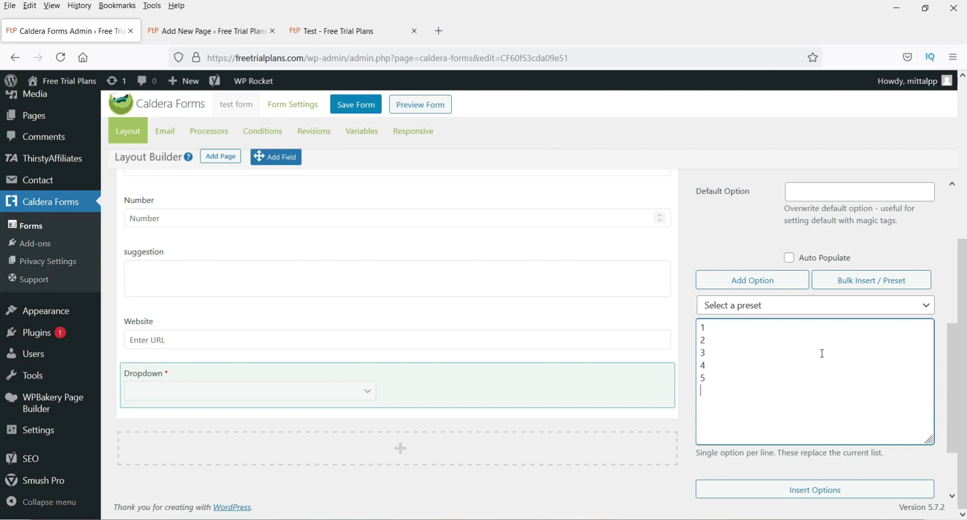
click(751, 384)
click(750, 379)
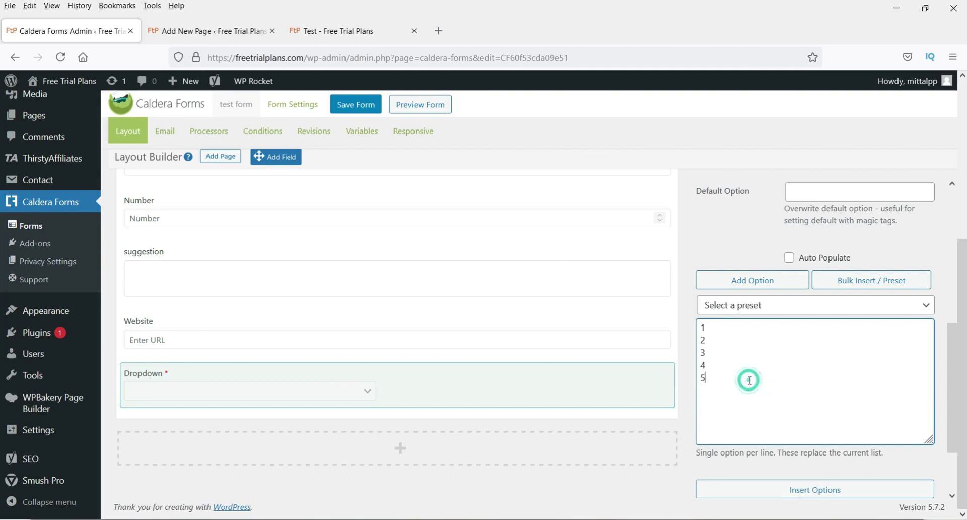
click(812, 489)
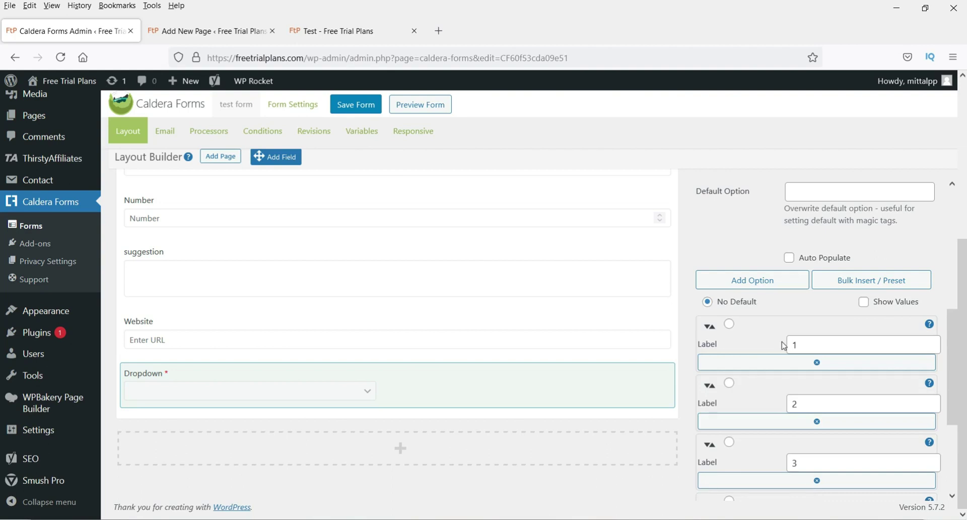
scroll(784, 343, down, 3)
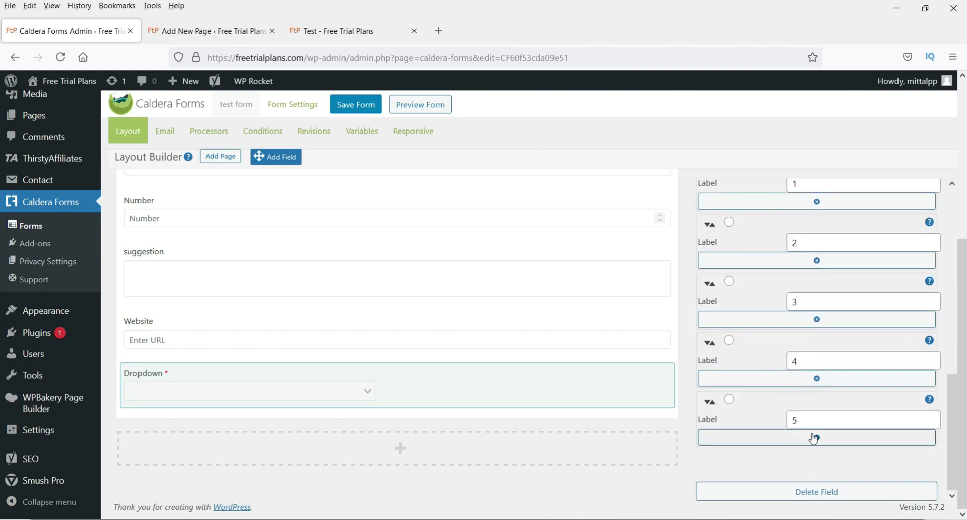
scroll(805, 433, up, 3)
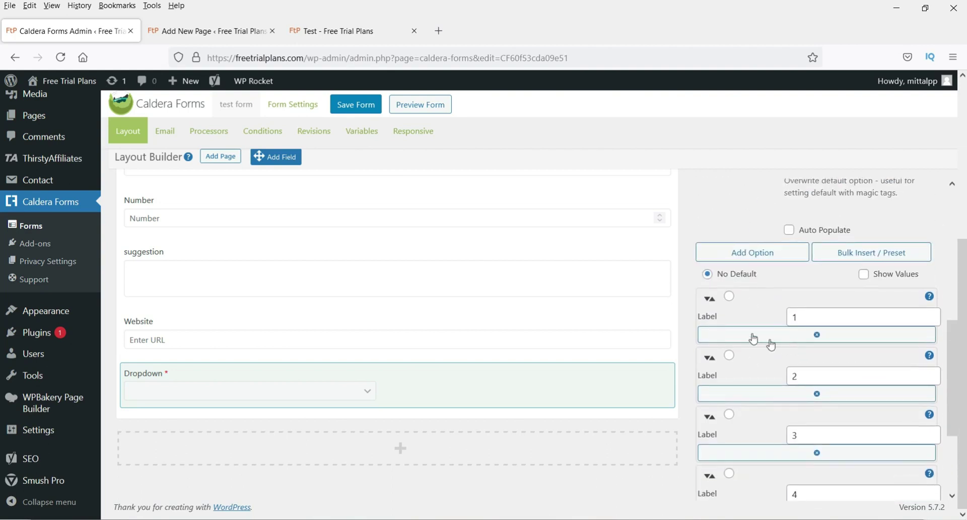
click(730, 298)
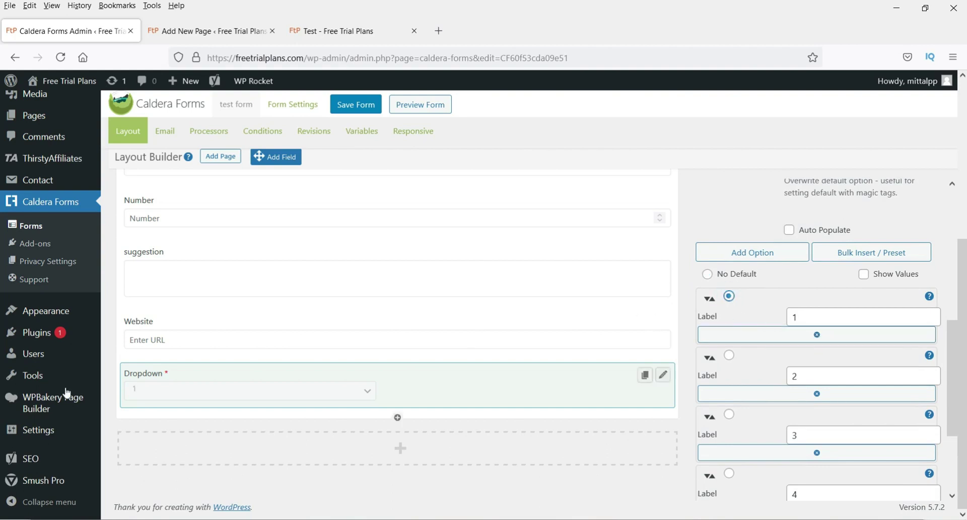
click(398, 416)
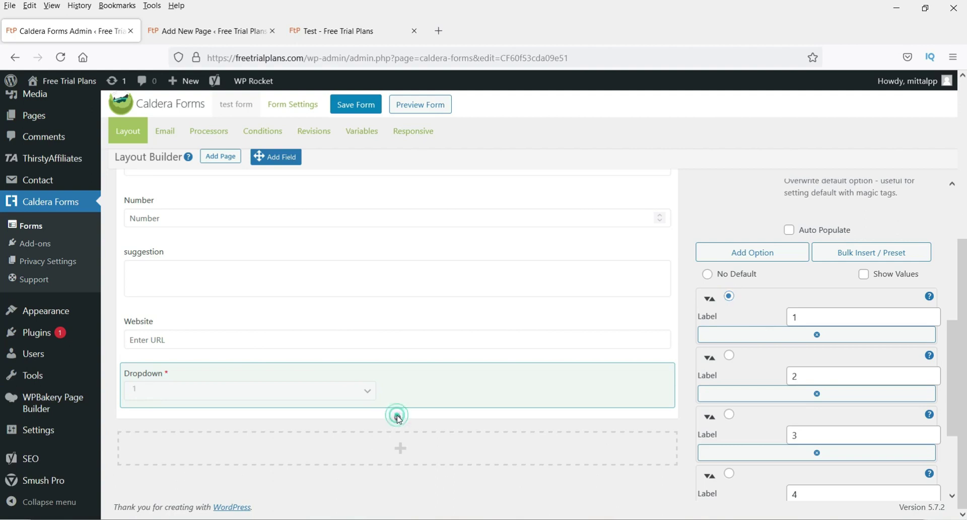
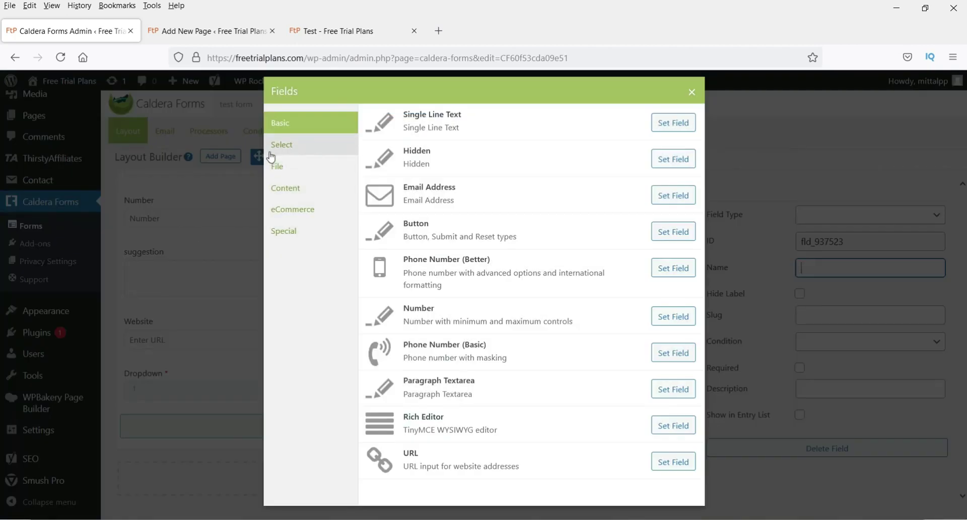
- Make the new field a required checkbox field named Check Boxes
click(277, 146)
click(673, 159)
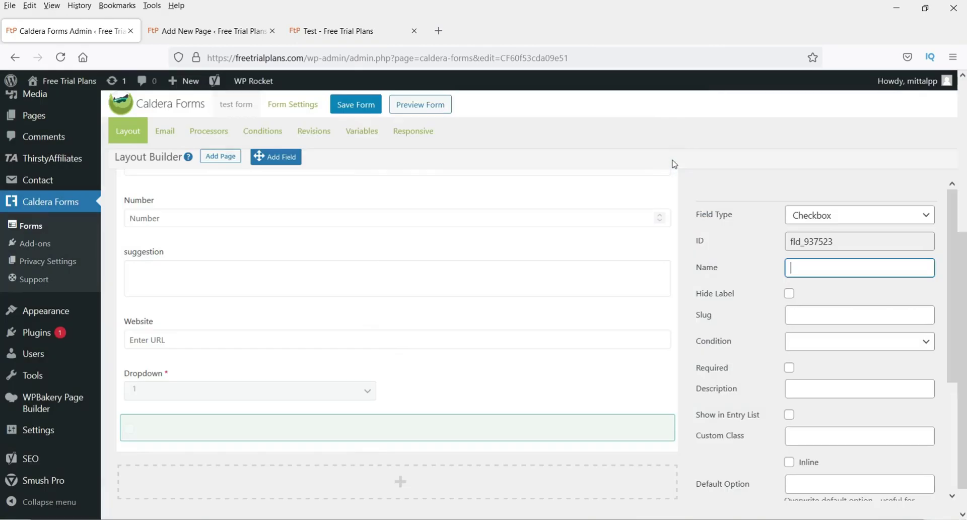
text(Check Boxes)
scroll(880, 302, down, 2)
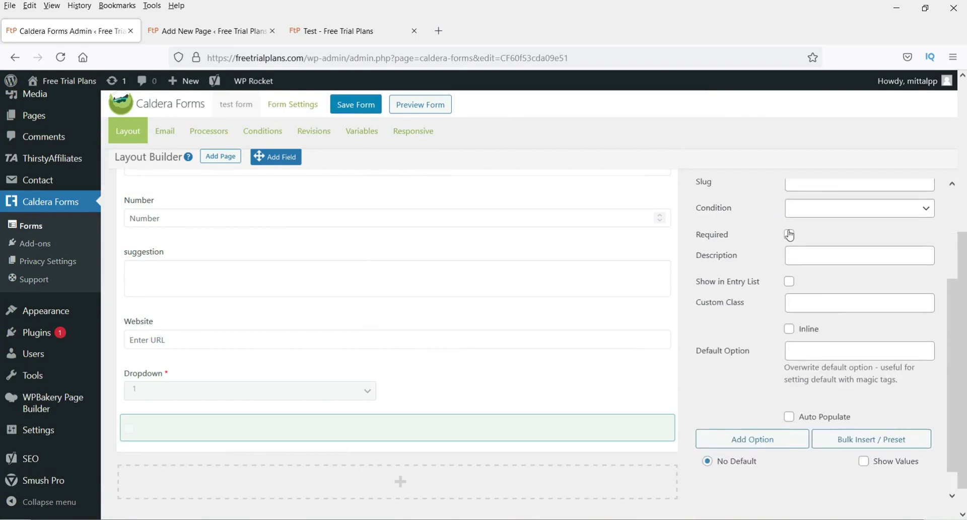
click(789, 234)
- Bulk-insert the options 1, 2, 3, 4 and 5 into Check Boxes
scroll(841, 352, down, 1)
click(864, 414)
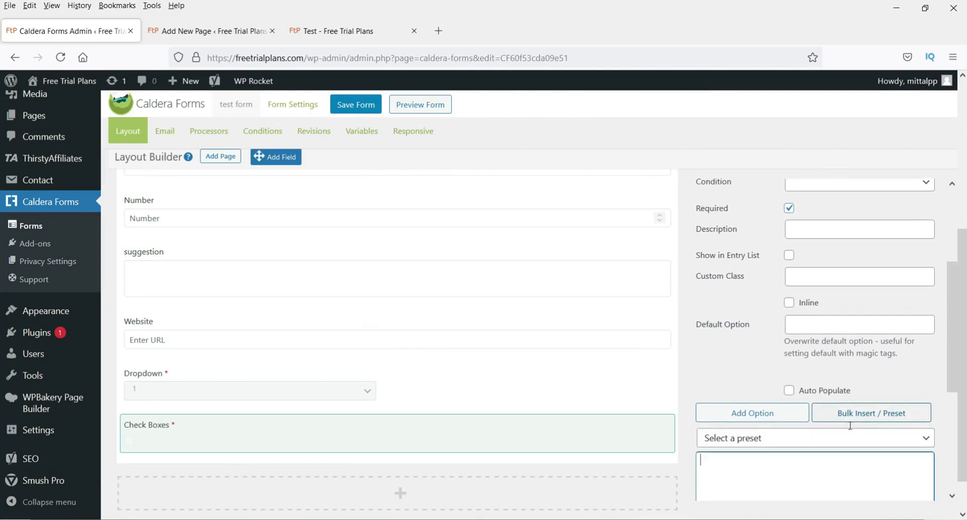
scroll(769, 389, down, 2)
text(1)
key(Return)
text(2)
key(Return)
text(3)
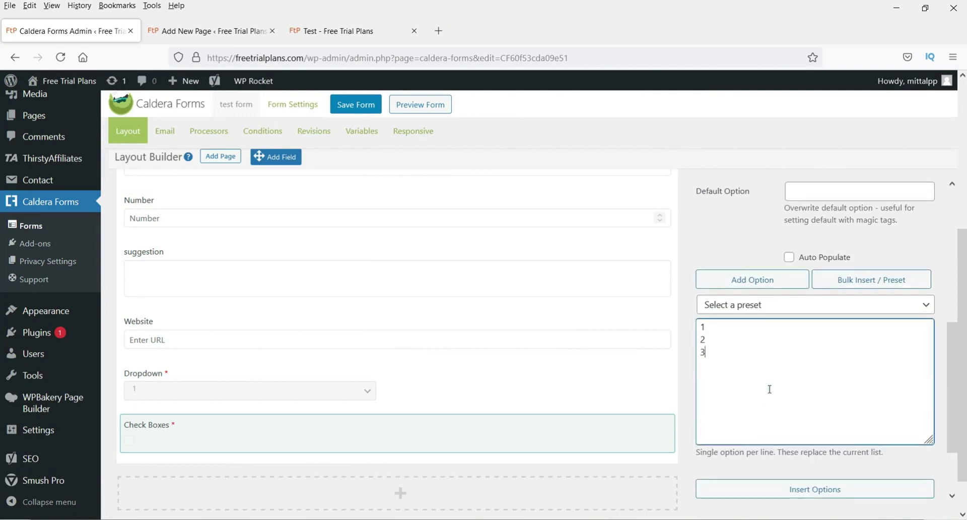
key(Return)
text(4)
key(Return)
text(5)
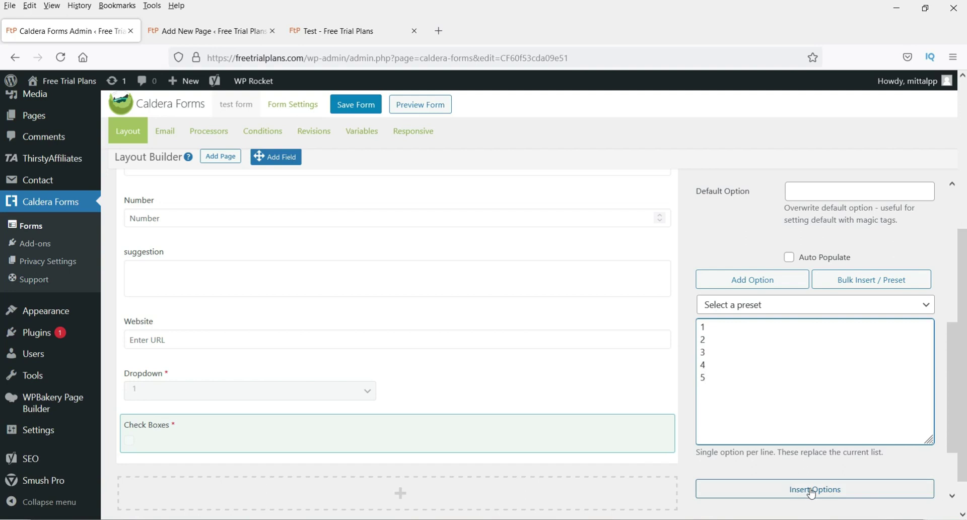
click(809, 489)
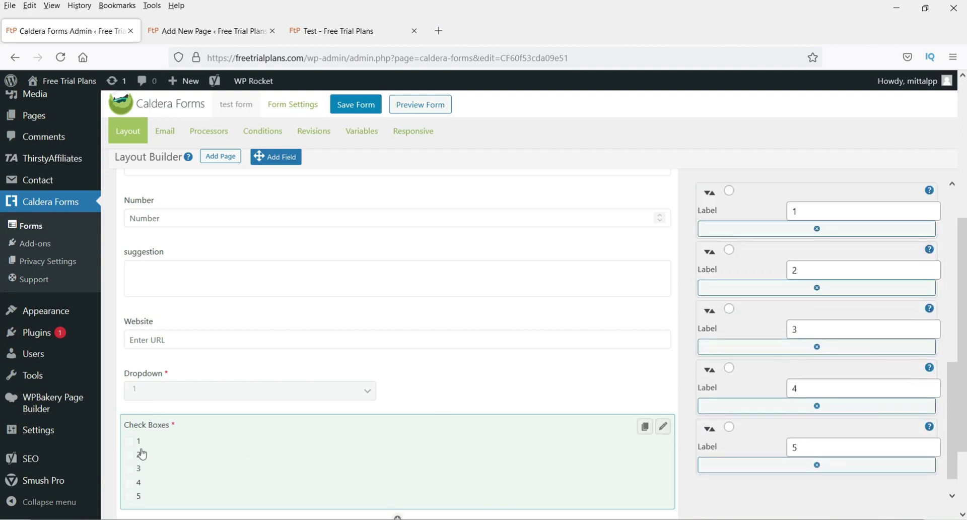
- Display the checkbox options inline and add a new field below Check Boxes
scroll(815, 333, up, 4)
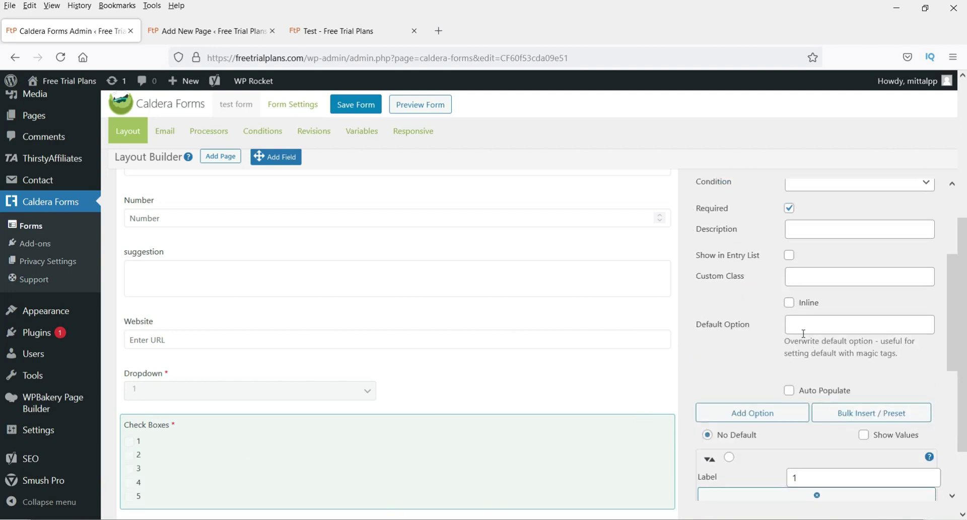
click(789, 304)
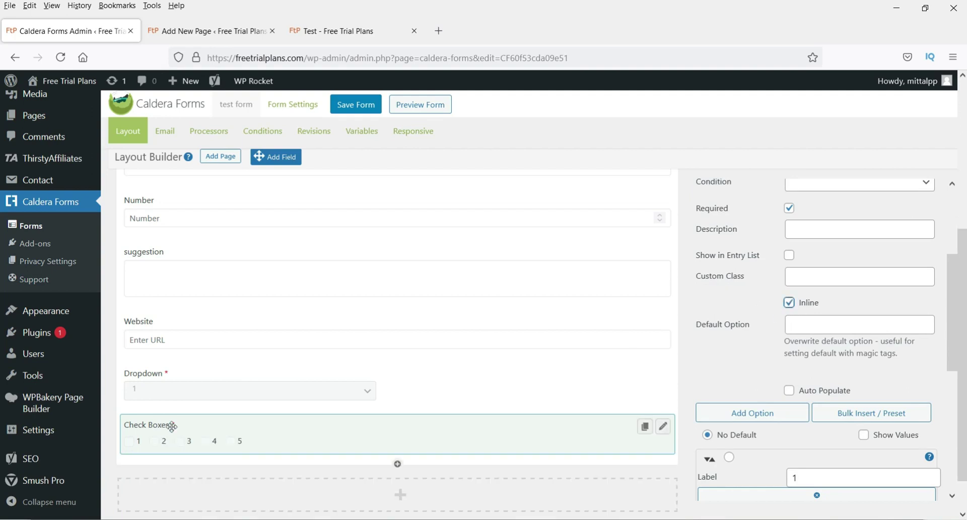
scroll(428, 397, down, 1)
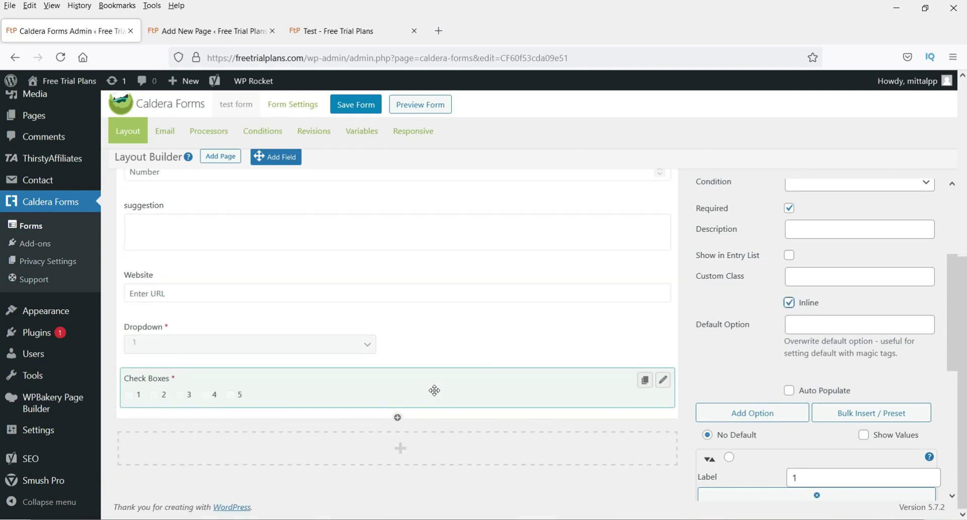
click(397, 418)
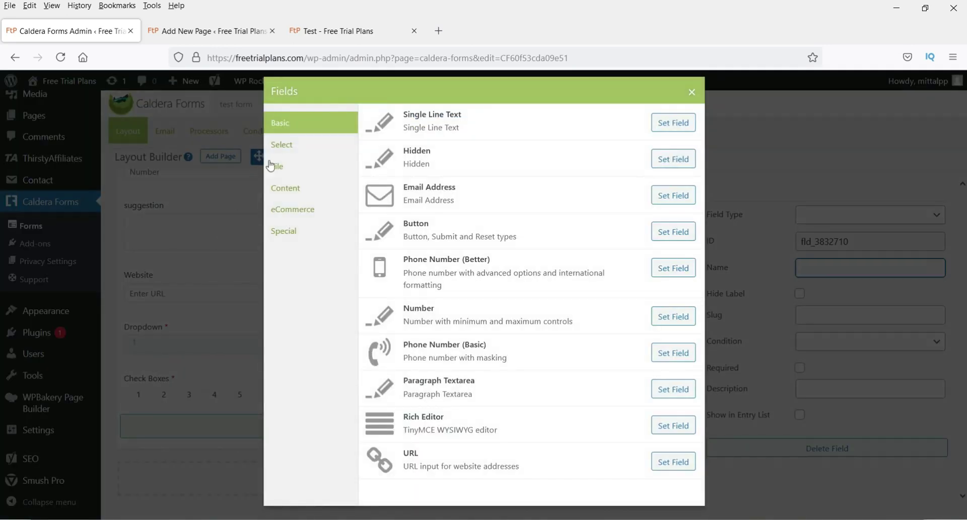
- Make the new field a required radio field named Radio
click(274, 144)
click(667, 195)
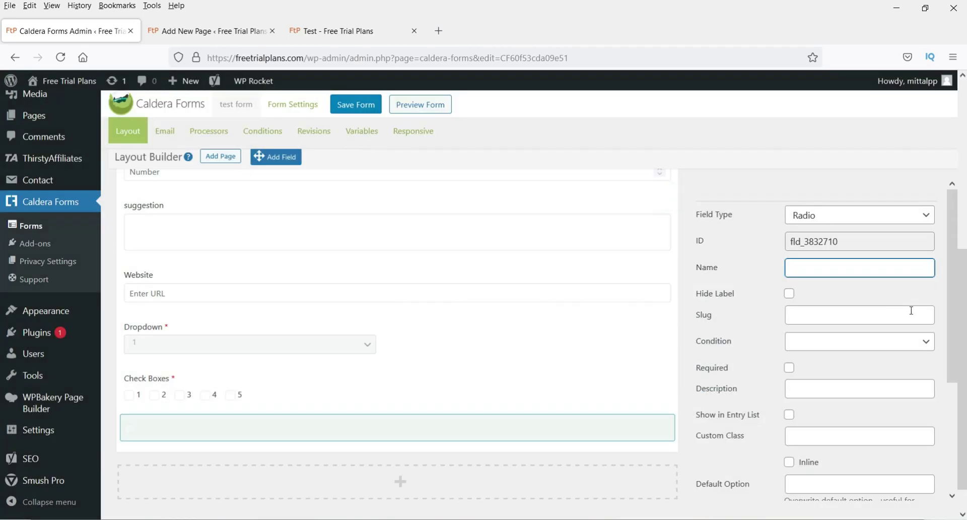
text(io)
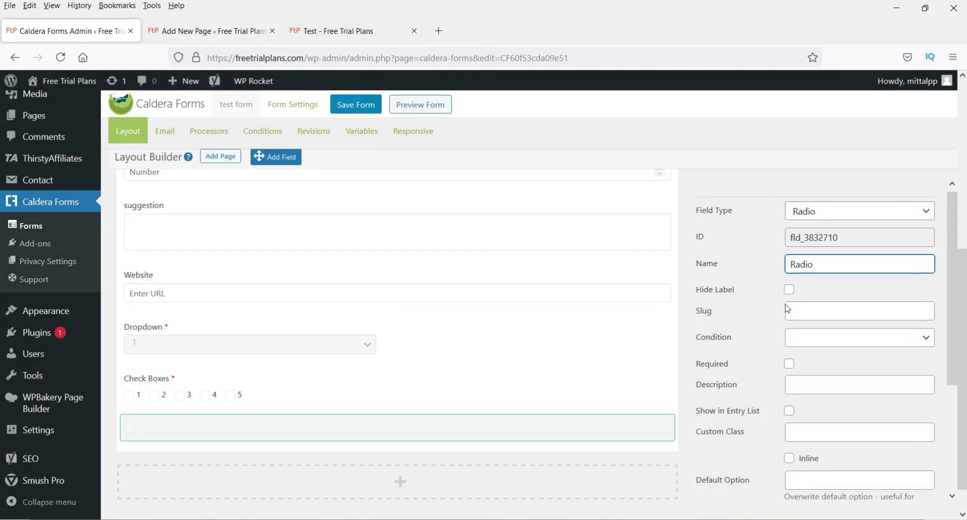
scroll(788, 241, down, 3)
click(788, 234)
- Bulk-insert options 1 to 5 into Radio and lay them out inline
scroll(851, 327, down, 1)
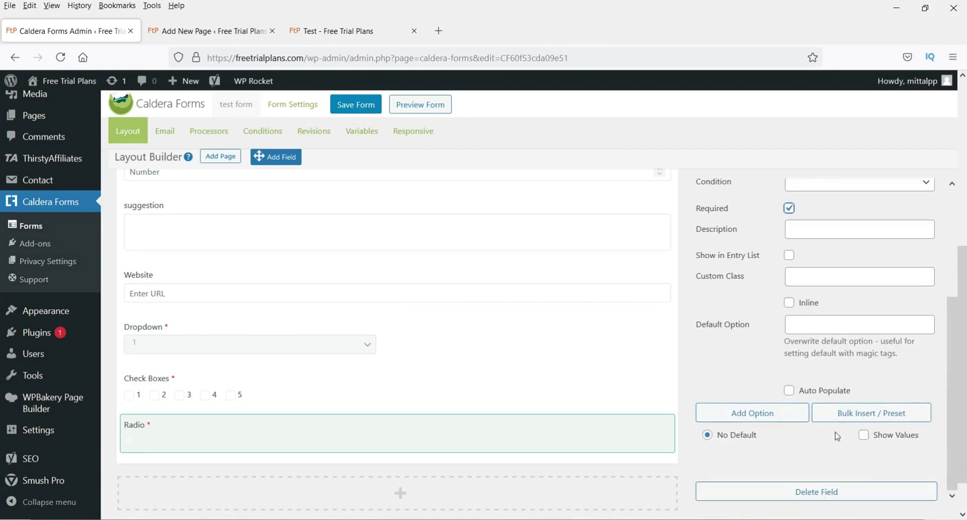
click(869, 421)
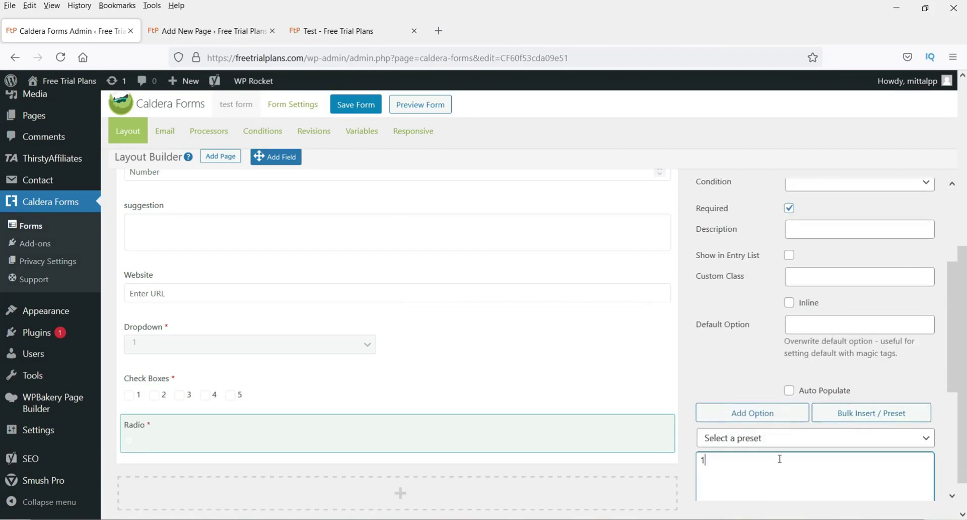
text(1 2 3 4 5)
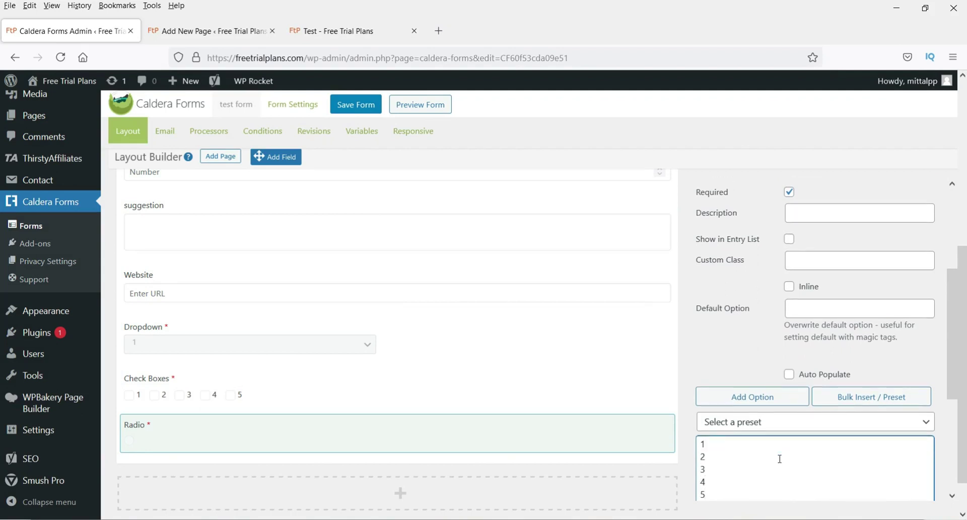
click(788, 286)
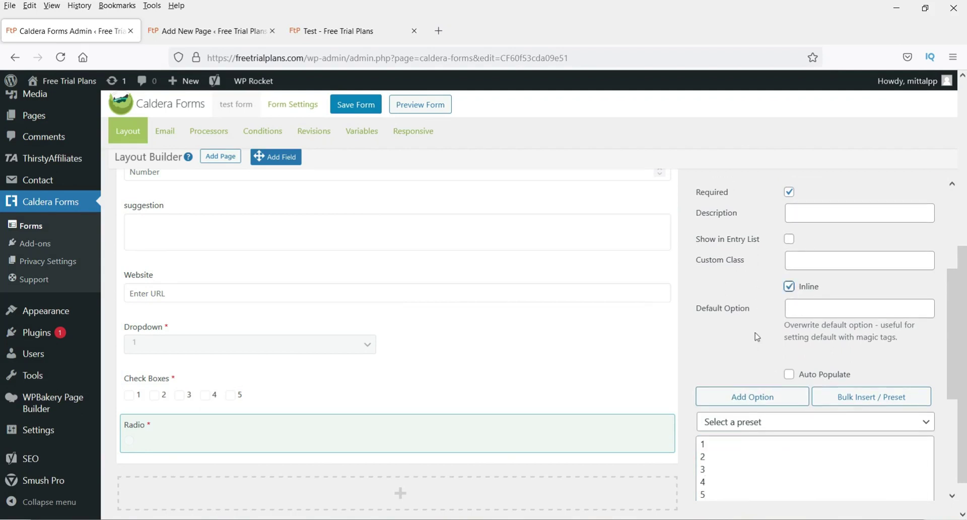
scroll(806, 403, down, 4)
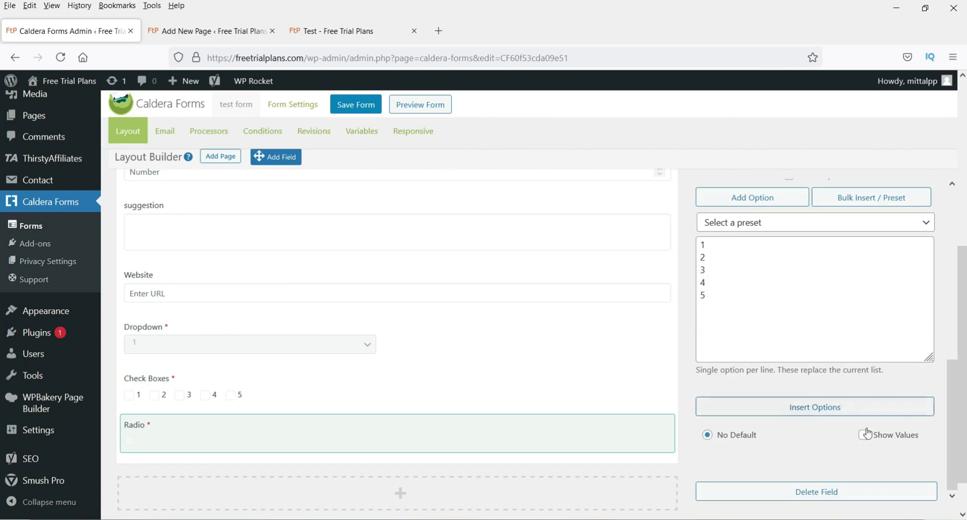
click(840, 408)
- Add a new field below Radio and show the selection field types
scroll(812, 371, down, 2)
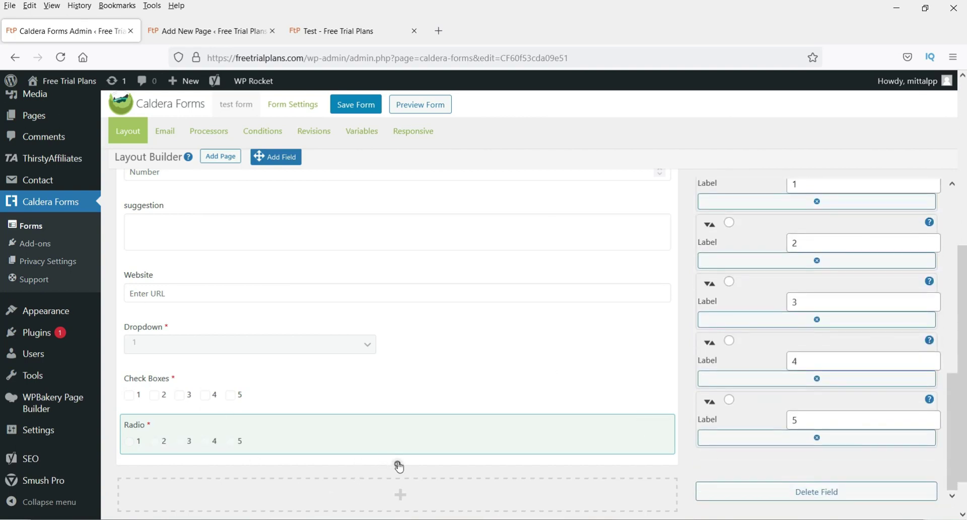
click(400, 466)
click(287, 146)
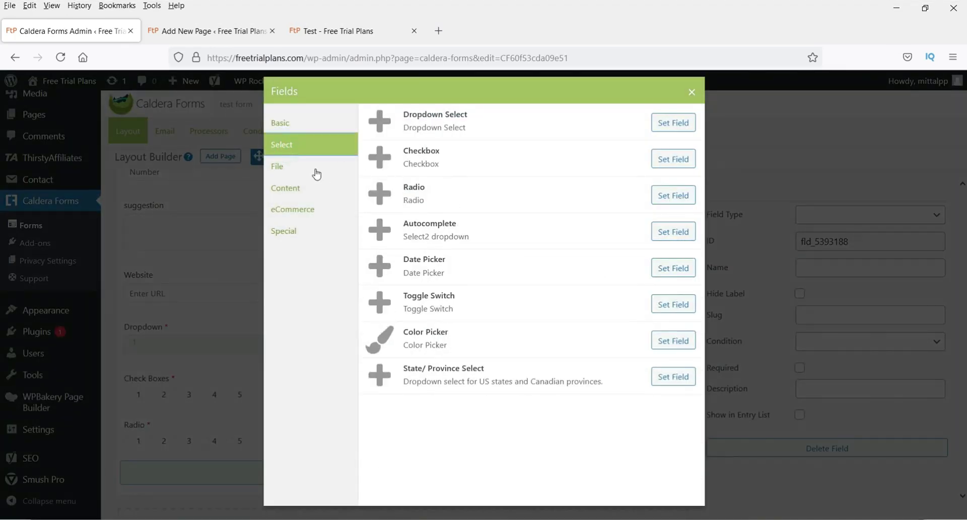
- Make the new field a required date picker named Date
click(664, 272)
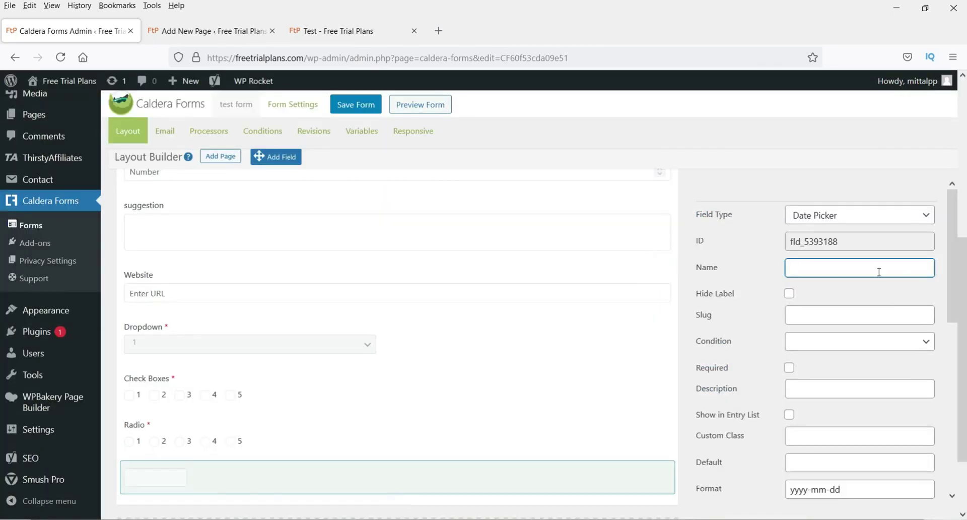
click(864, 294)
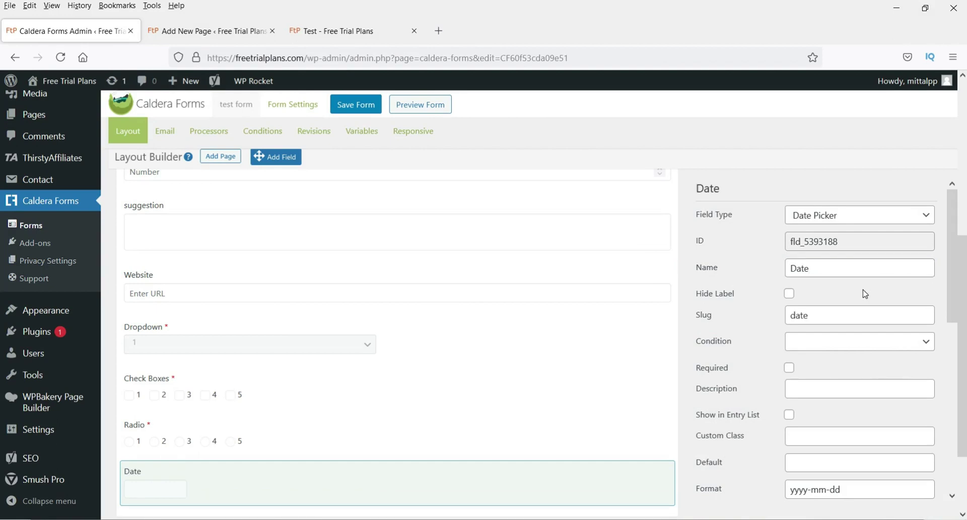
scroll(864, 292, down, 2)
click(790, 304)
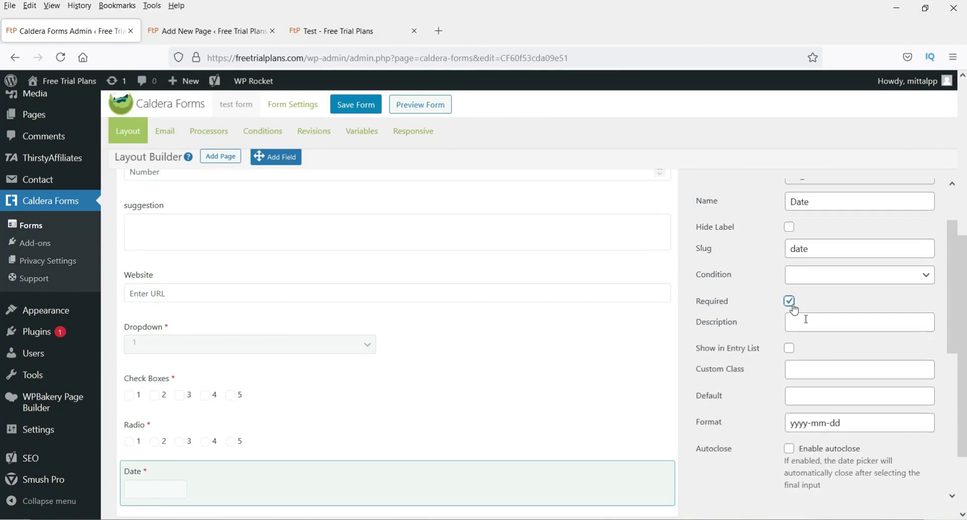
- Leave the start view unchanged and set the Date field's end date to +15
scroll(816, 323, down, 4)
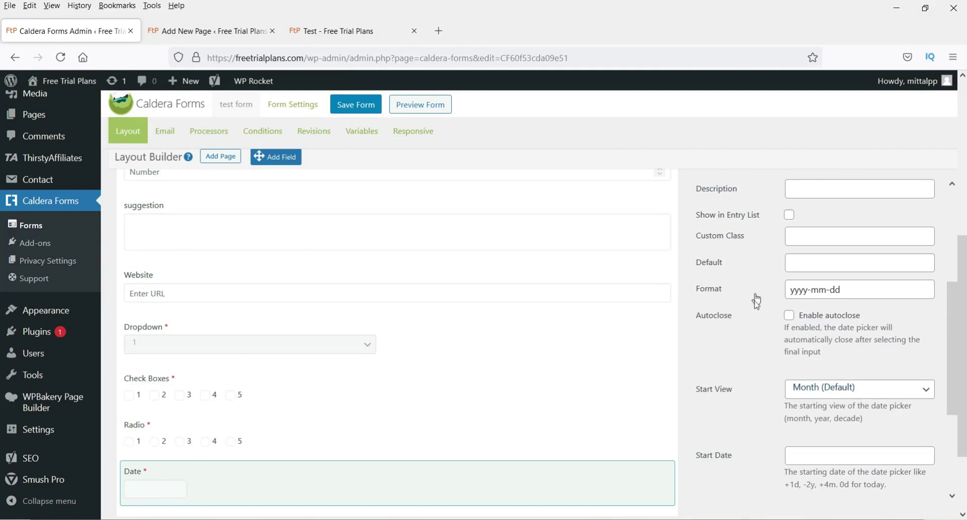
scroll(754, 350, down, 2)
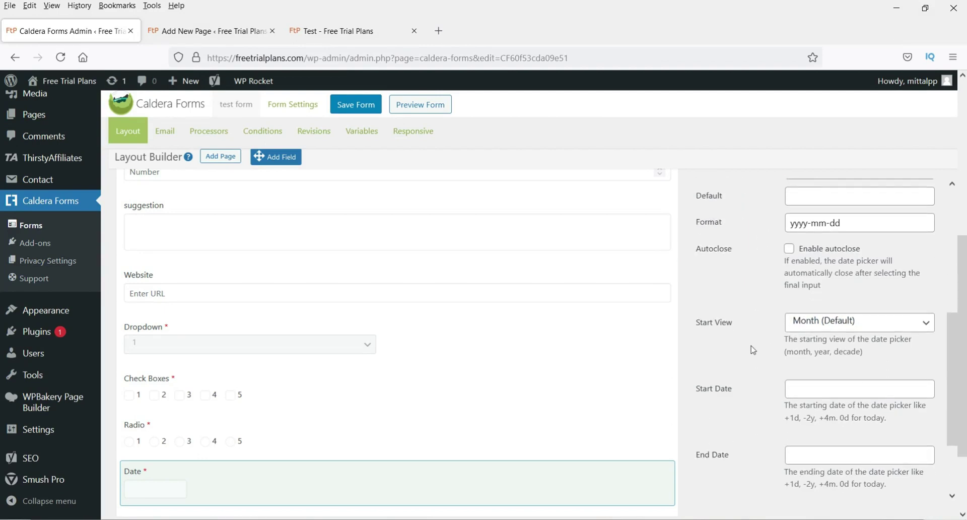
click(828, 330)
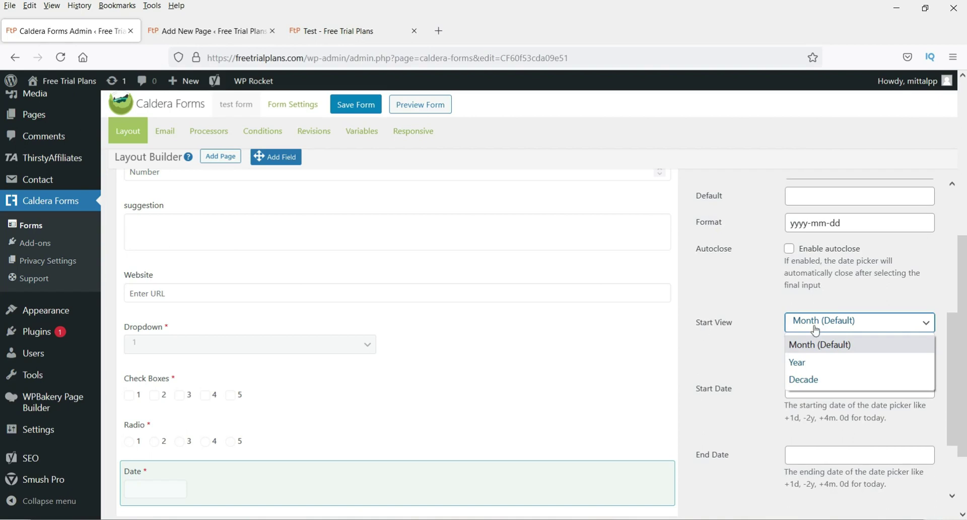
click(727, 351)
click(815, 392)
scroll(737, 337, down, 2)
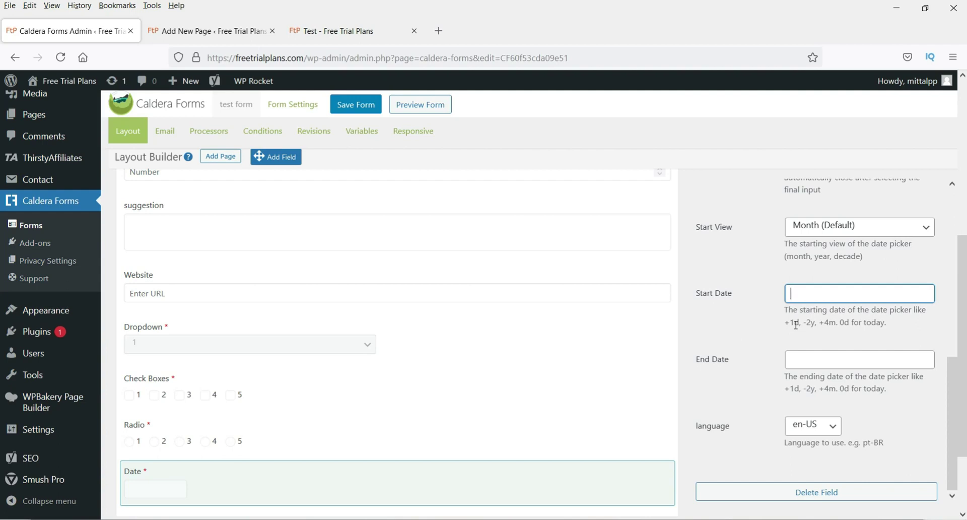
scroll(749, 355, down, 2)
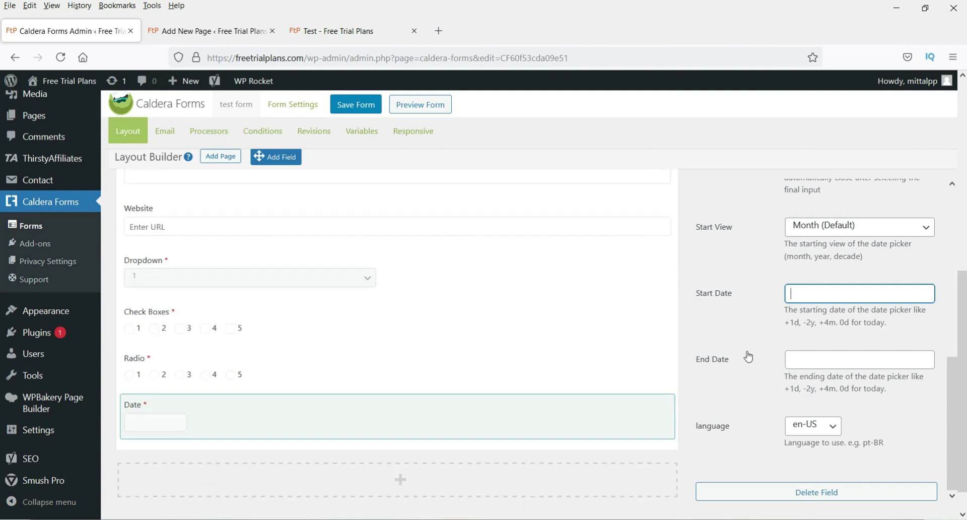
click(820, 365)
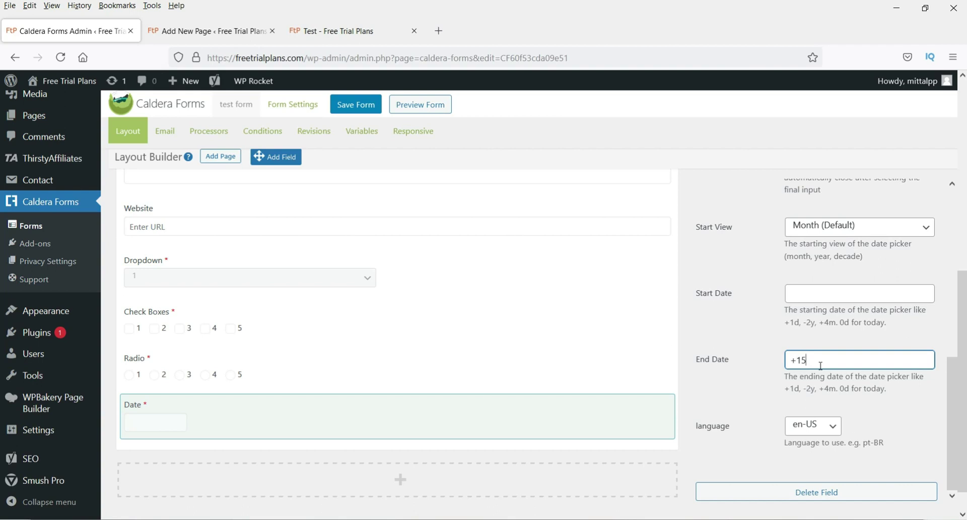
click(767, 448)
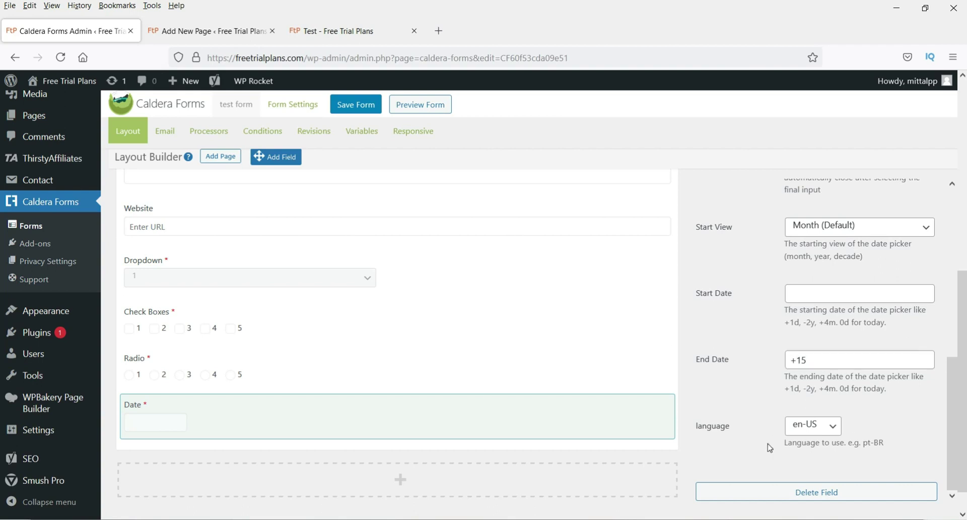
scroll(410, 438, down, 2)
- Add a required Toggle Switch field to the form
click(395, 418)
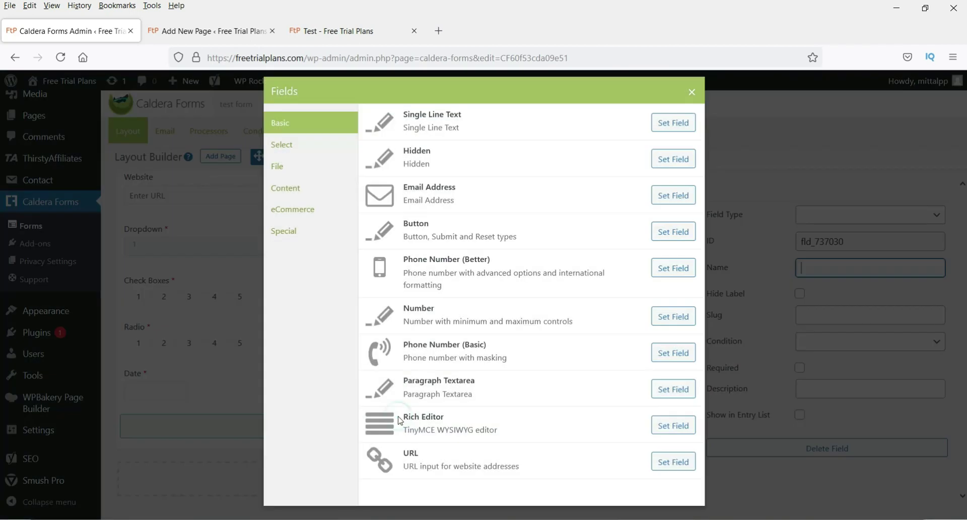
click(301, 144)
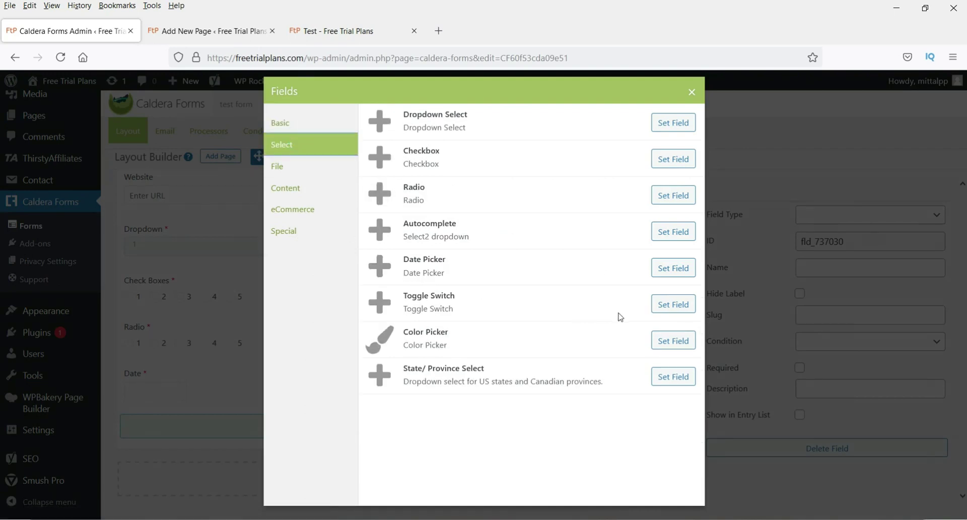
click(661, 309)
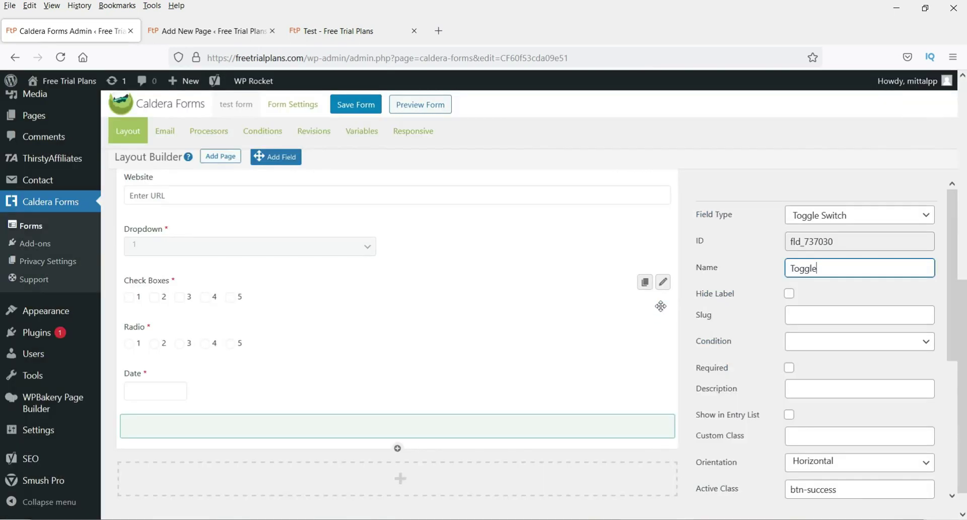
click(789, 368)
scroll(866, 348, down, 3)
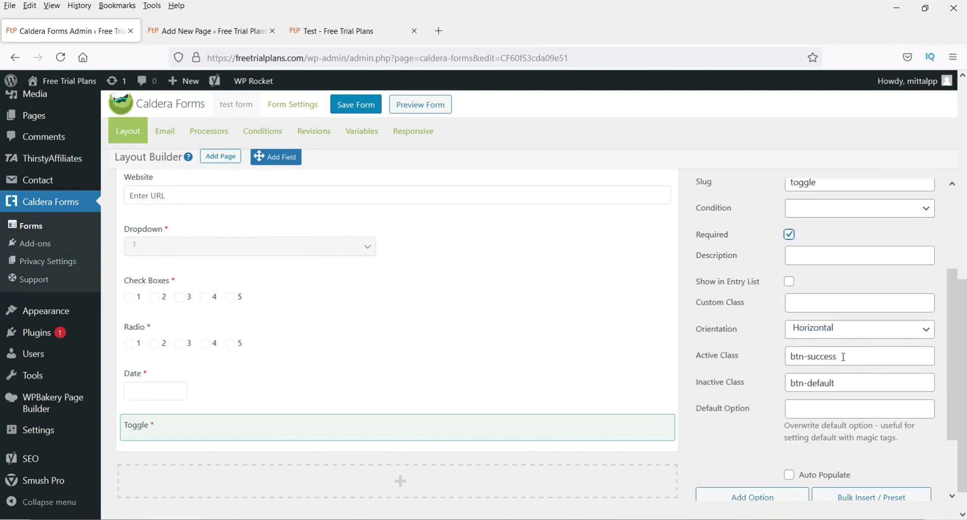
- Keep the toggle orientation horizontal and insert the options 1 and 2
click(870, 335)
click(866, 349)
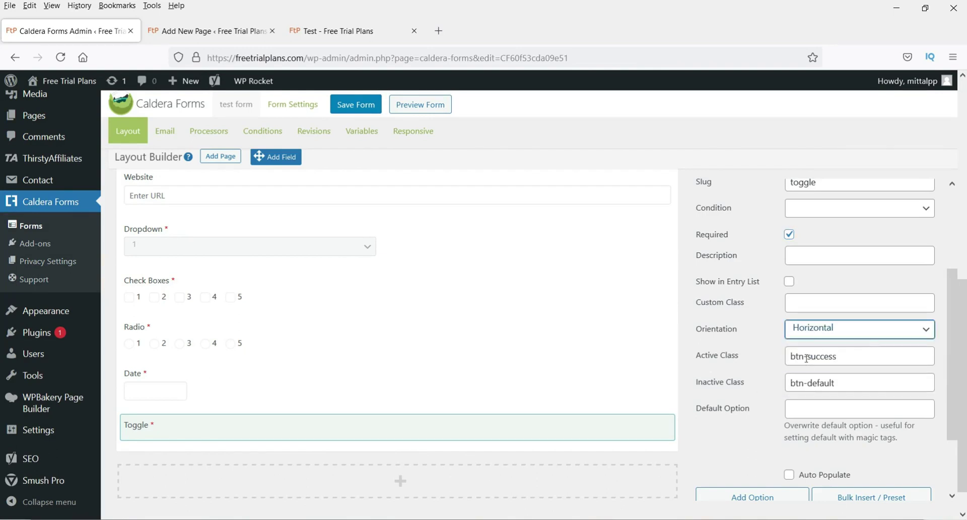
scroll(806, 358, down, 3)
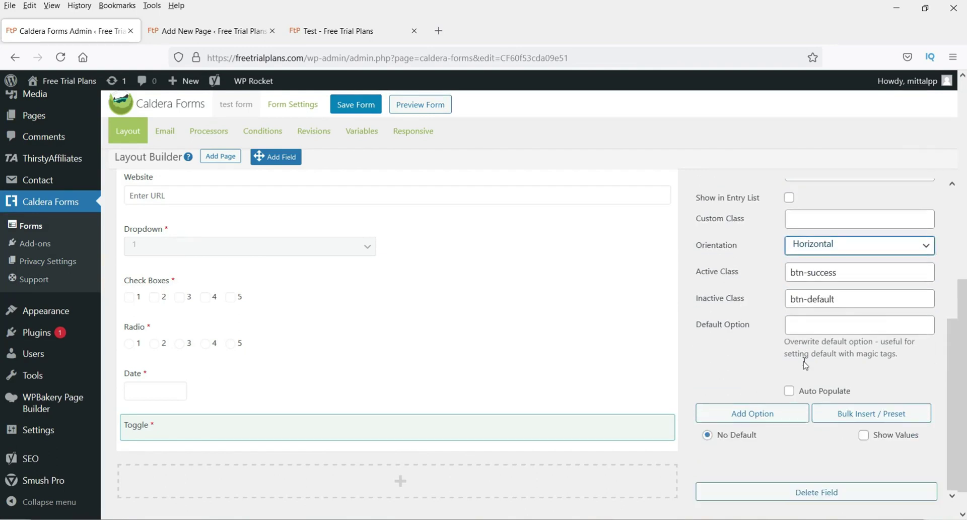
click(853, 421)
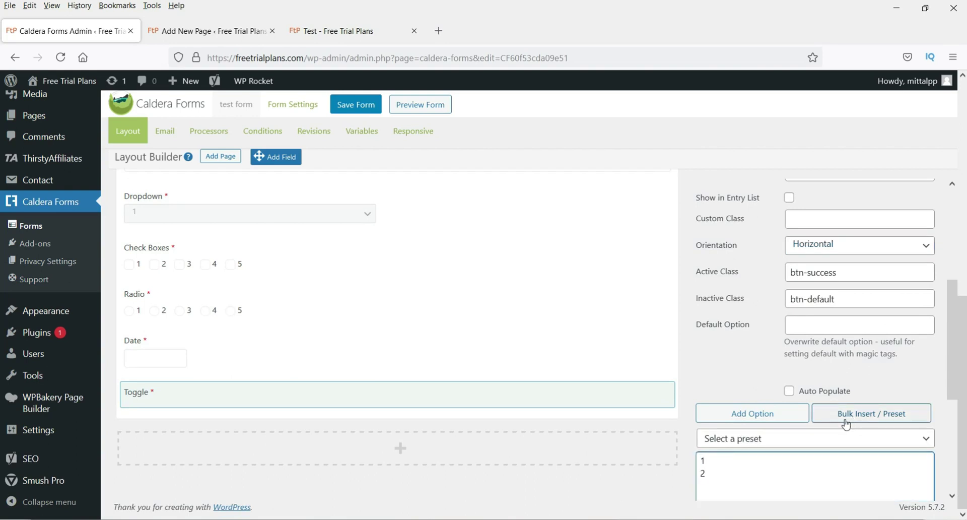
scroll(831, 399, down, 3)
click(831, 490)
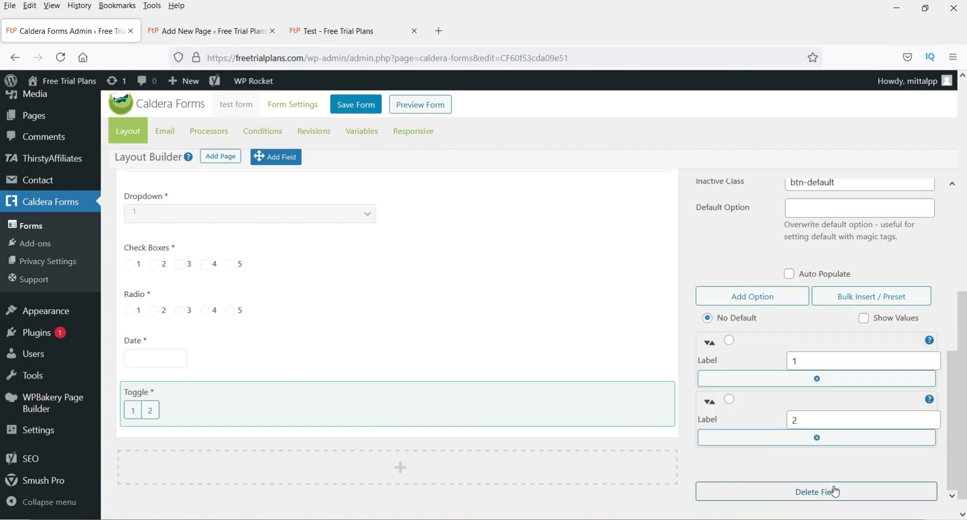
scroll(622, 385, down, 1)
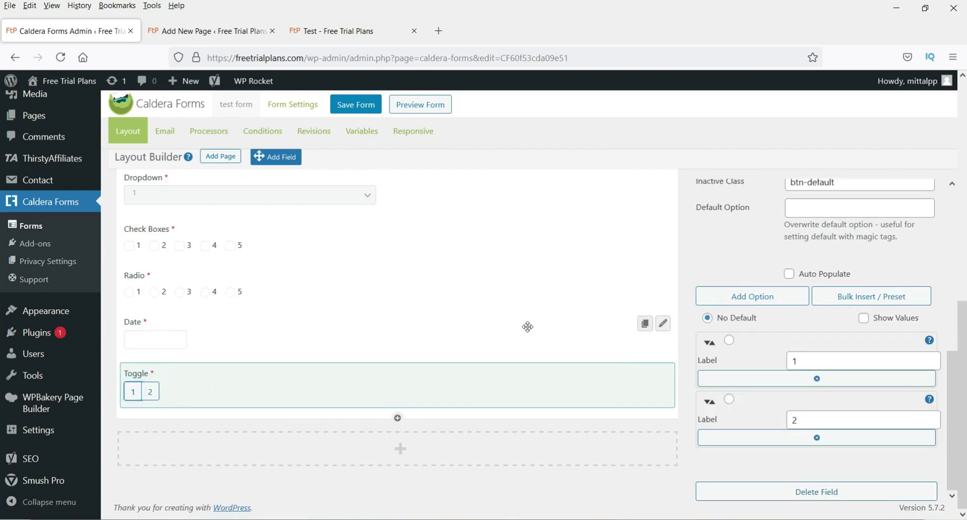
- Add a required Color Picker field named Color
click(398, 437)
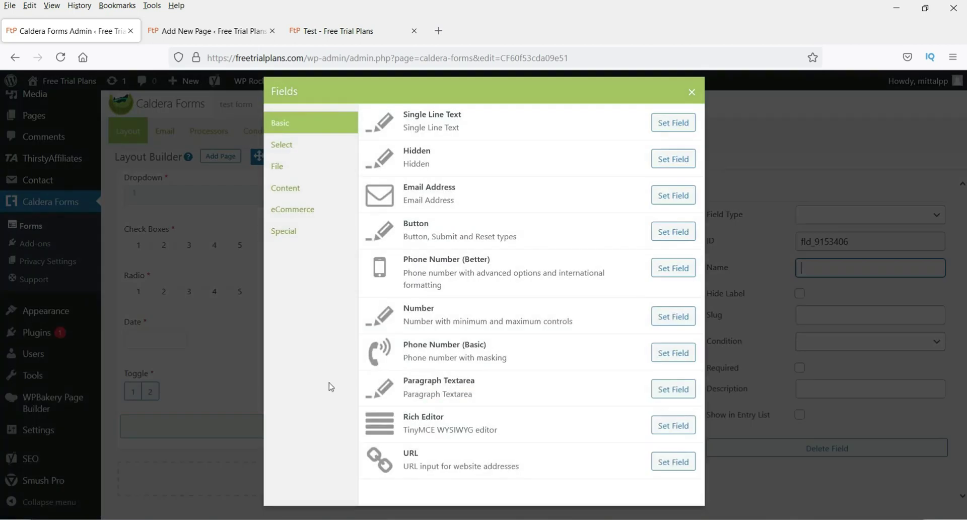
click(308, 148)
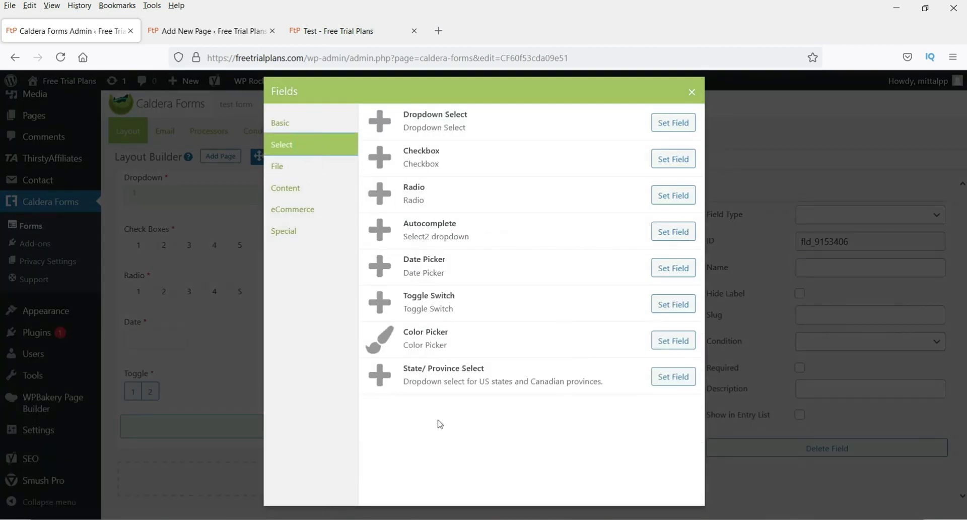
click(669, 342)
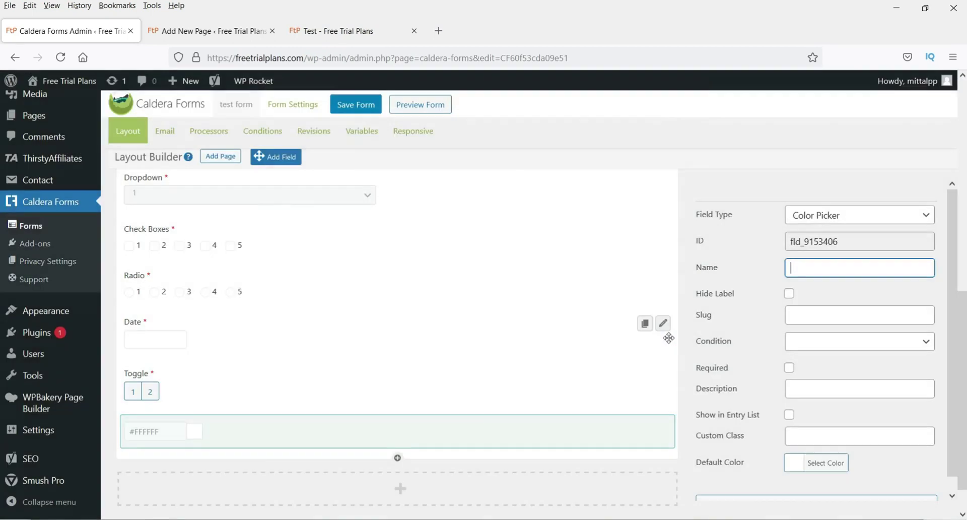
text(COlo)
key(BackSpace)
key(BackSpace)
text(olor)
click(789, 368)
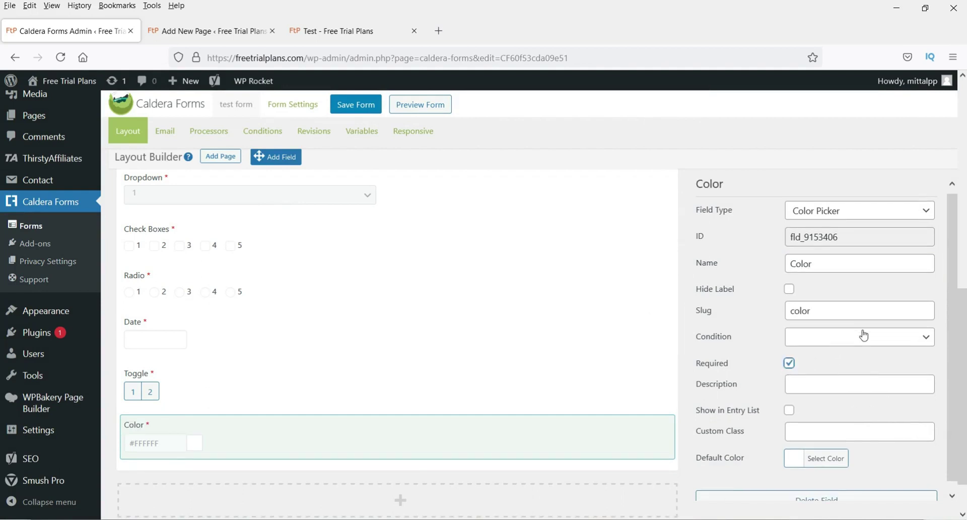
scroll(864, 335, down, 1)
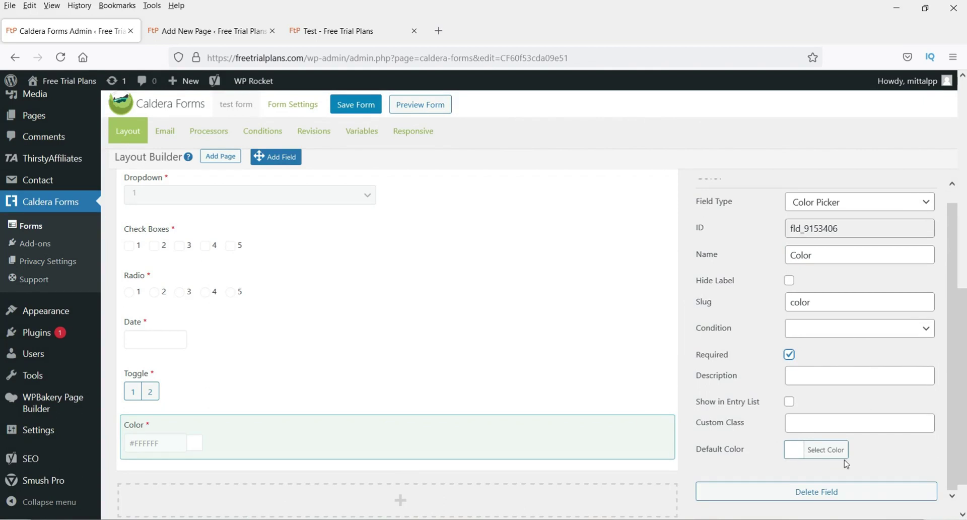
- Add a State/Province Select field named State with no condition, then start another field
click(398, 471)
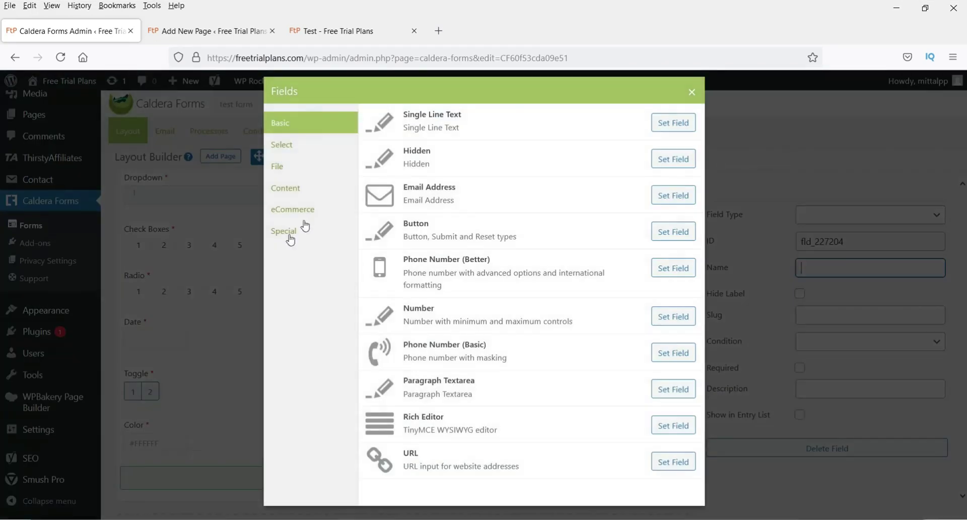
click(302, 148)
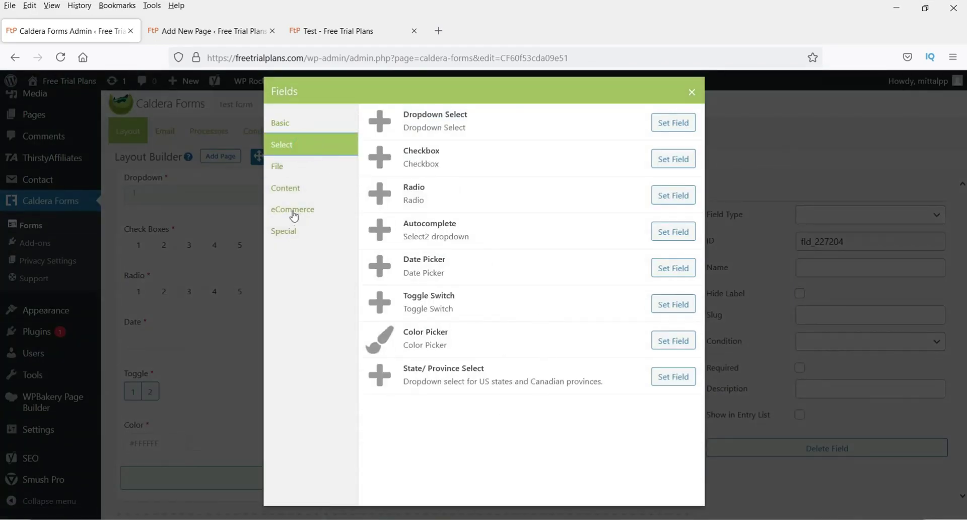
click(673, 376)
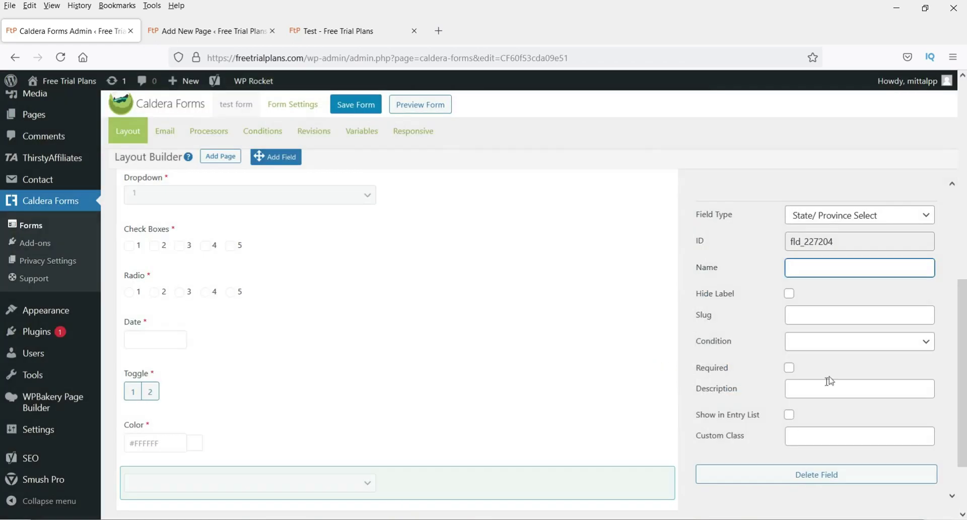
scroll(806, 383, down, 3)
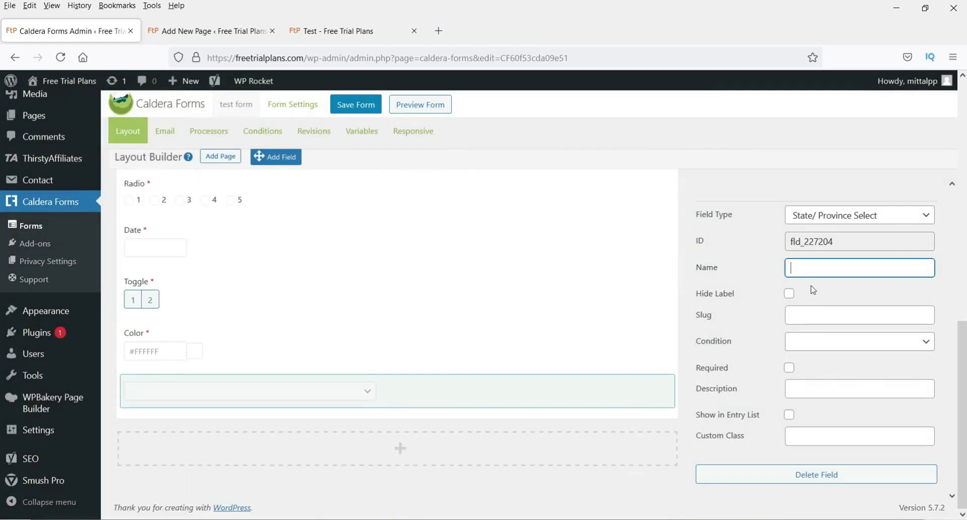
text(State)
click(744, 453)
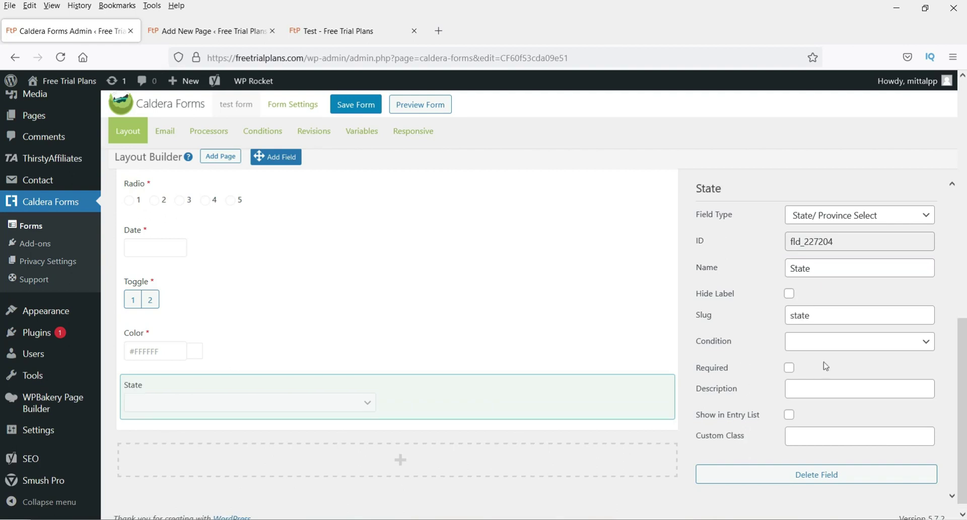
click(836, 341)
click(838, 346)
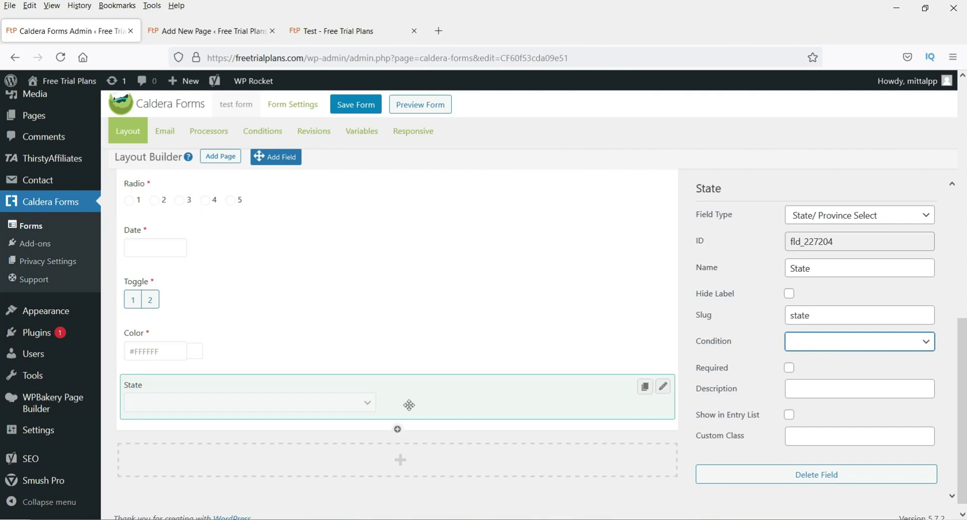
click(398, 432)
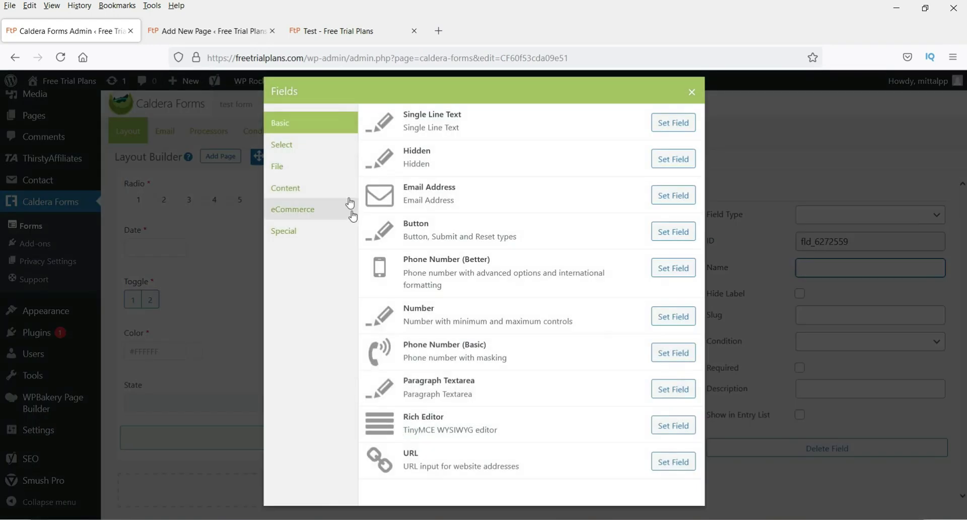
- Make the new field a basic File uploader named File
click(324, 165)
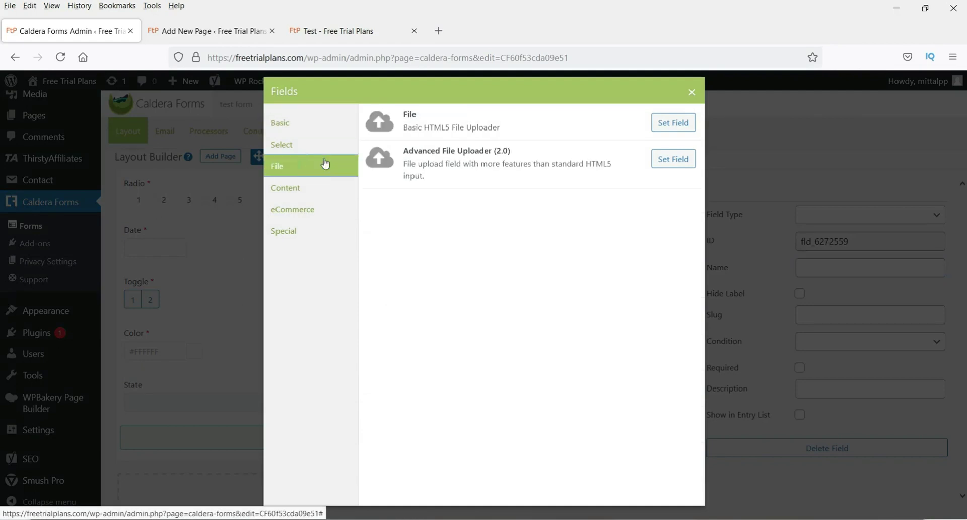
click(673, 124)
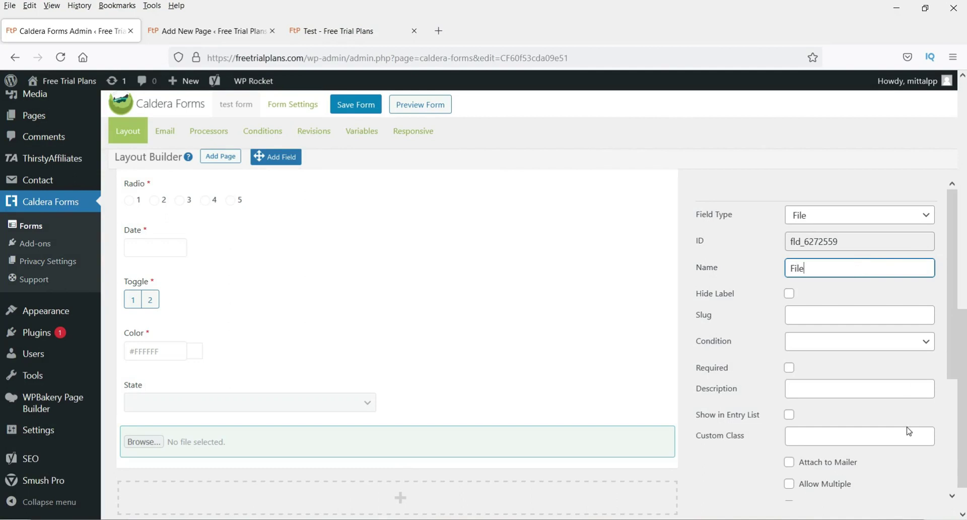
scroll(906, 432, down, 2)
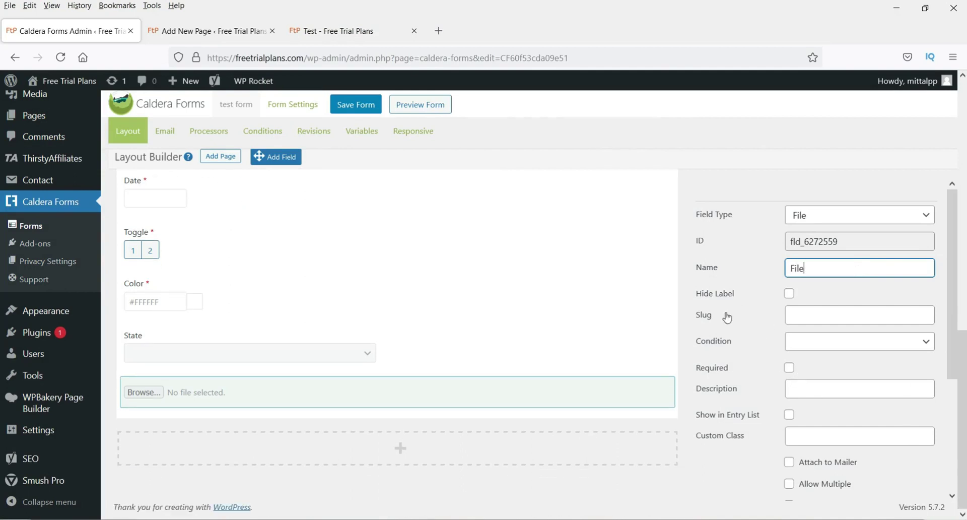
click(850, 377)
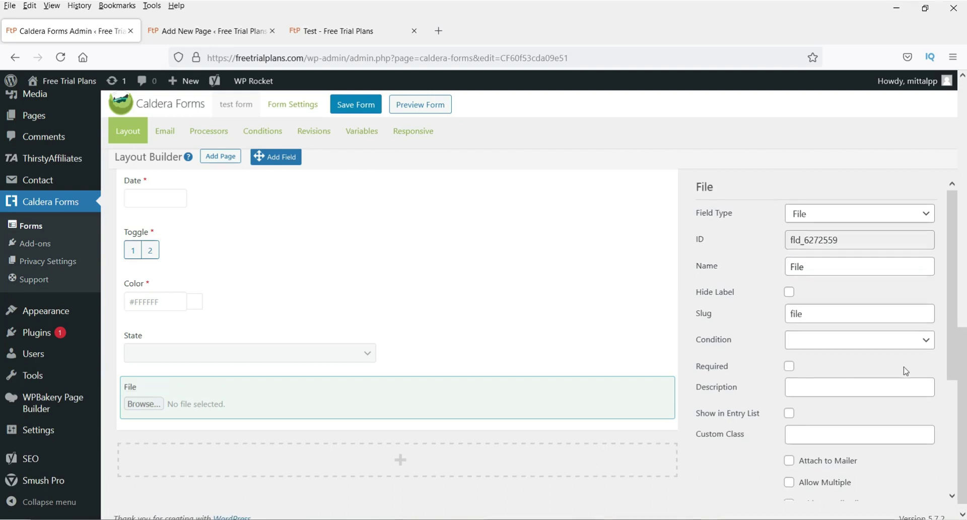
- Restrict the File field's allowed types to jpg,pdf,txt, then add another field
scroll(905, 373, down, 3)
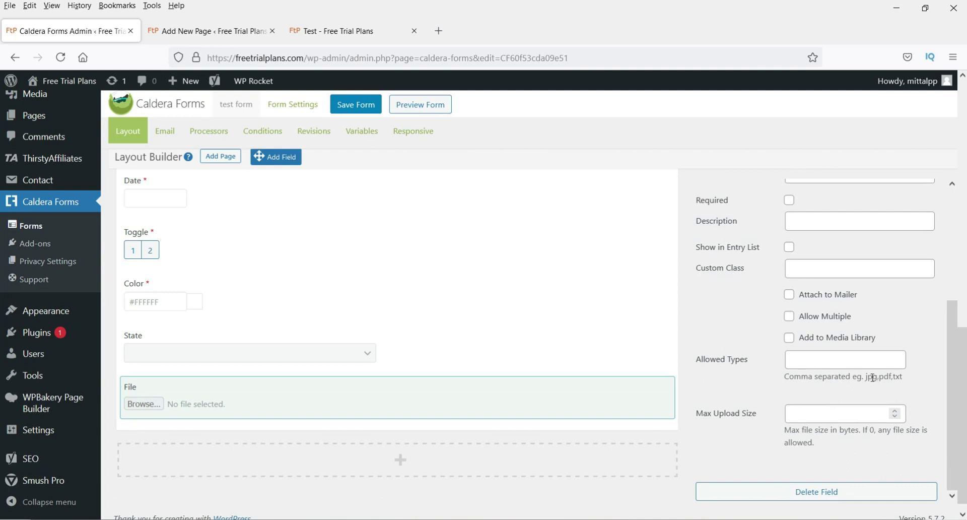
drag(865, 376, 905, 382)
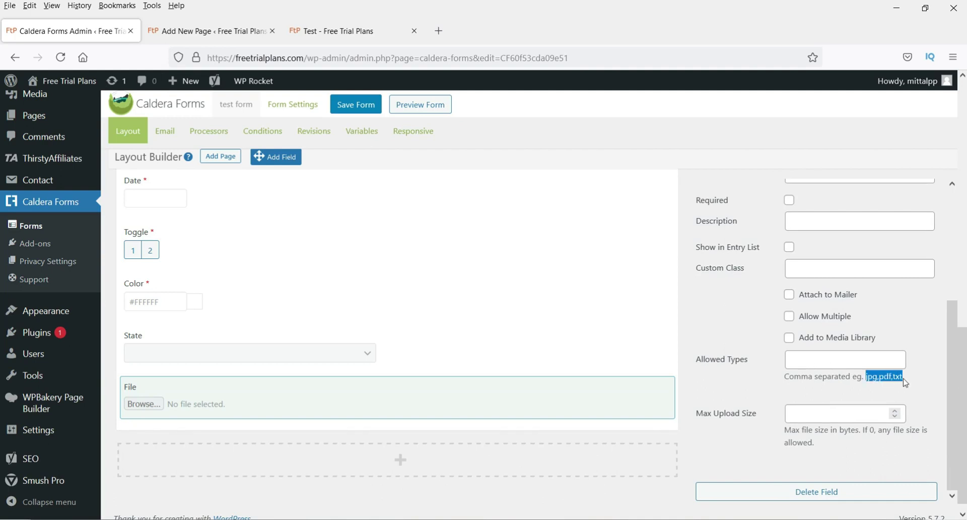
key(ctrl+c)
click(821, 364)
key(ctrl+v)
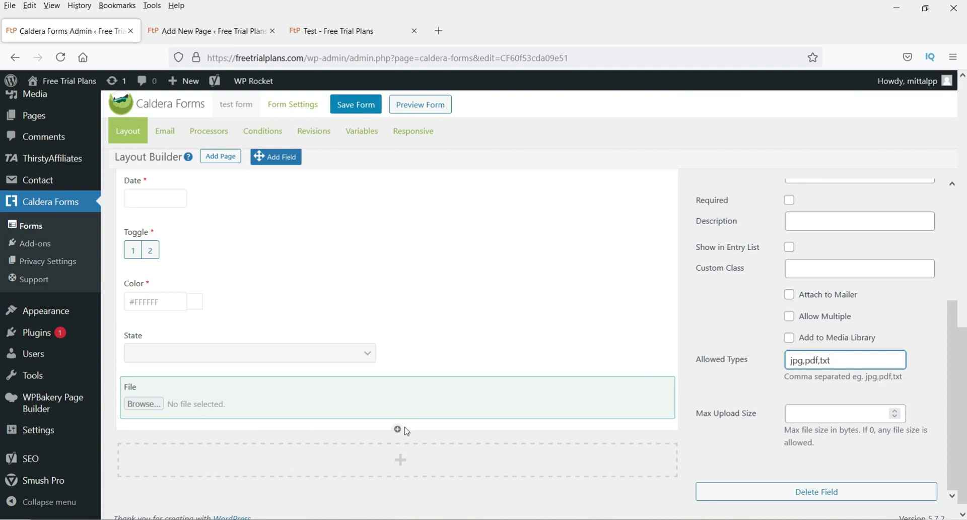
click(397, 432)
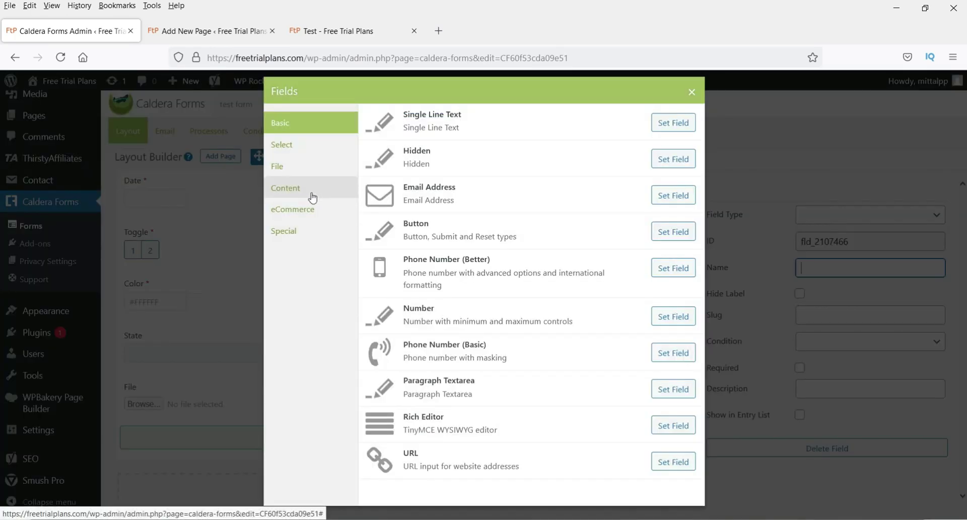
- Add an HTML field containing <h2>HTML CODE</h2><p>contact me</p>, then start another field
click(309, 193)
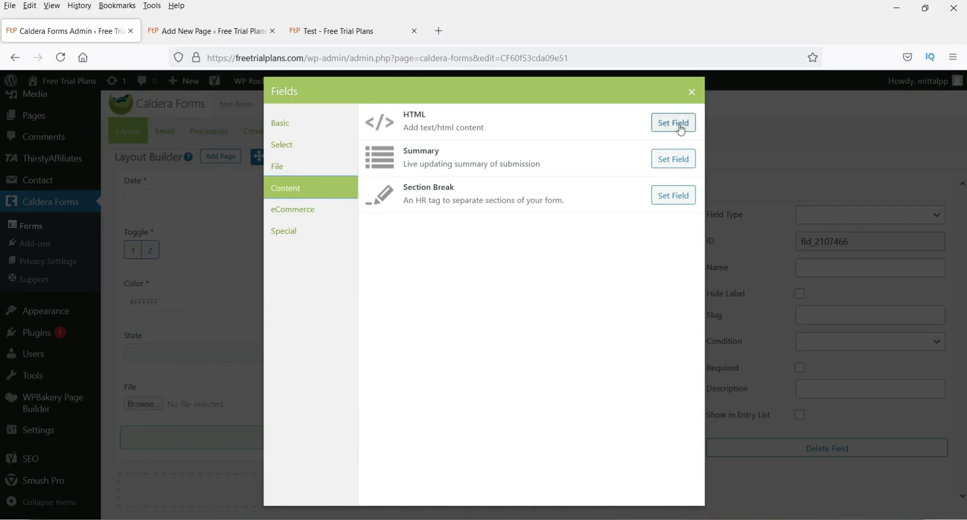
click(674, 124)
click(826, 418)
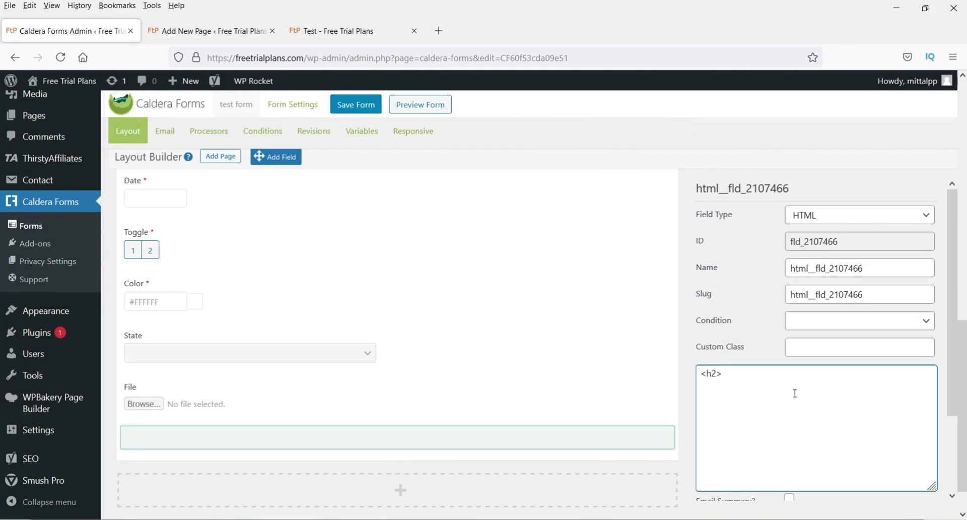
text(TML V)
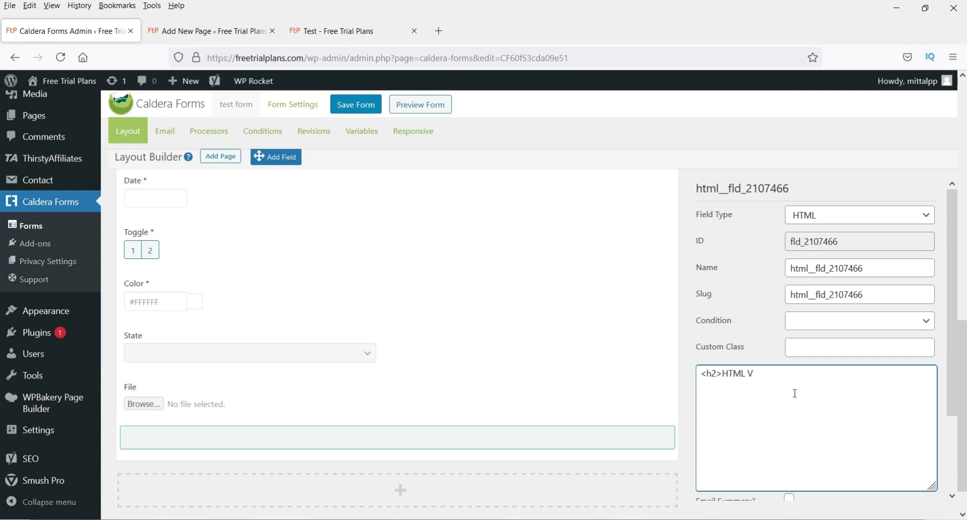
key(BackSpace)
text(COE)
key(Return)
text(<p>contact me</p>)
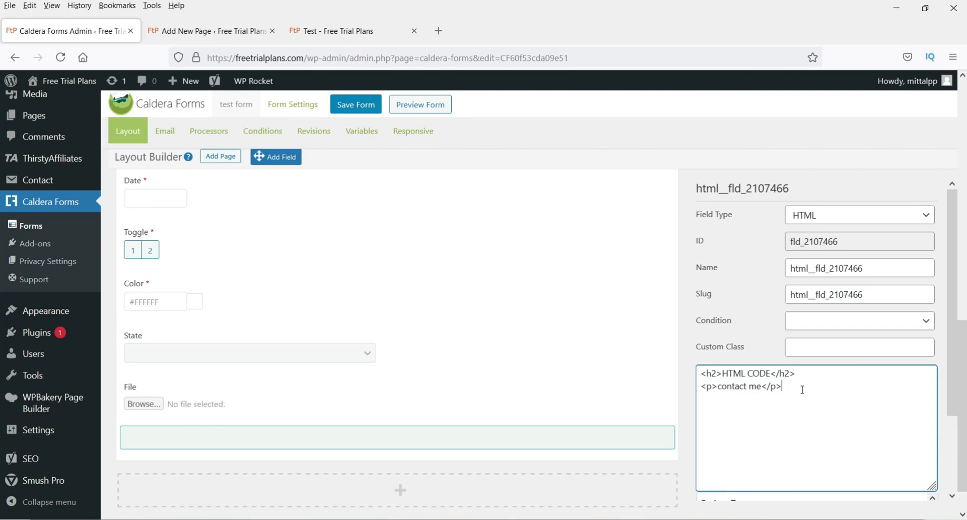
click(693, 426)
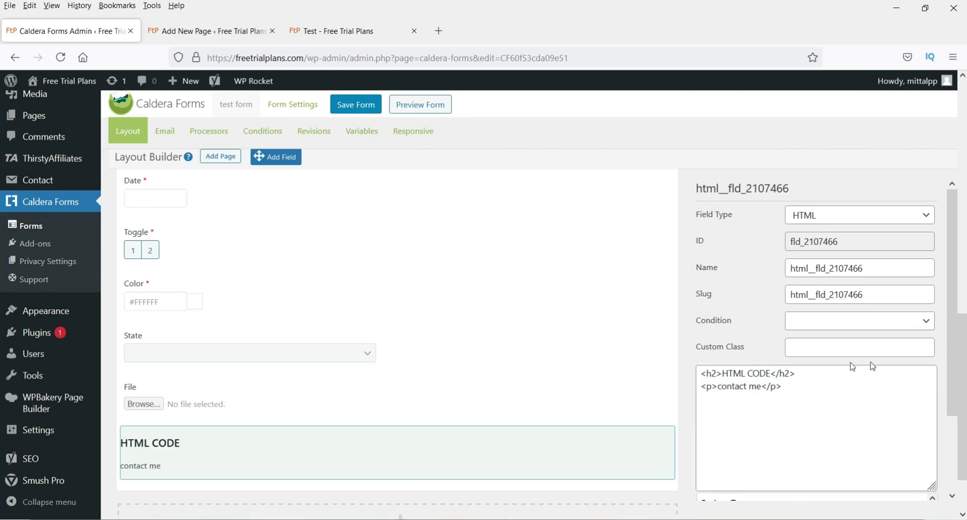
scroll(856, 367, down, 2)
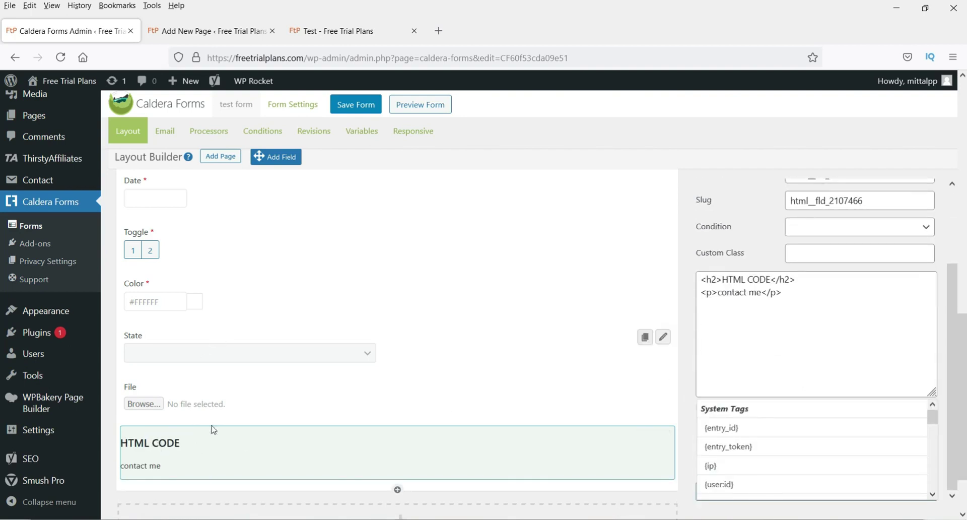
click(397, 489)
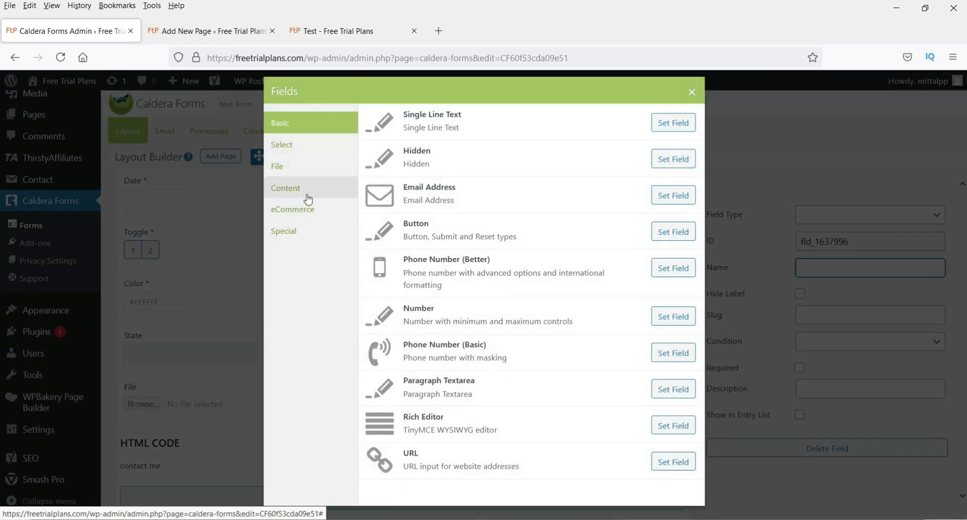
- Add a Section Break and move it between the Color and State fields
click(308, 197)
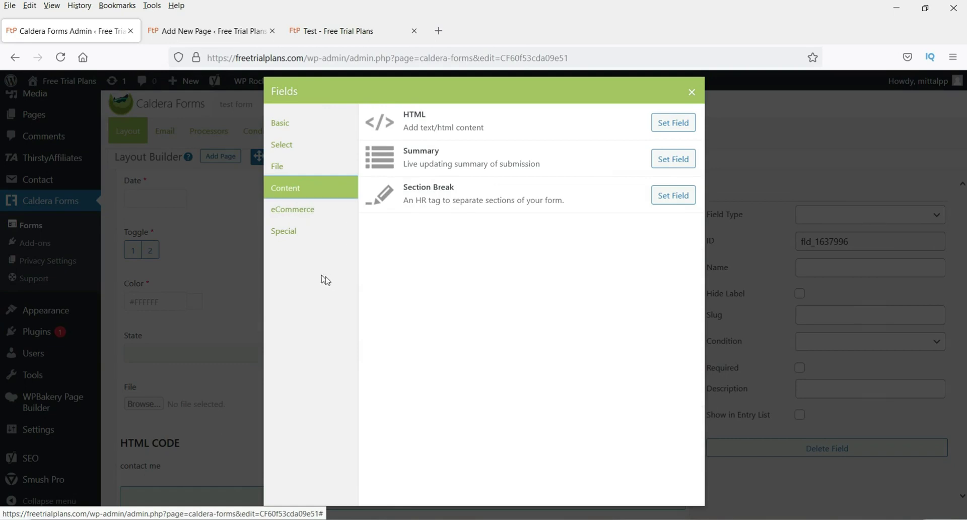
click(671, 196)
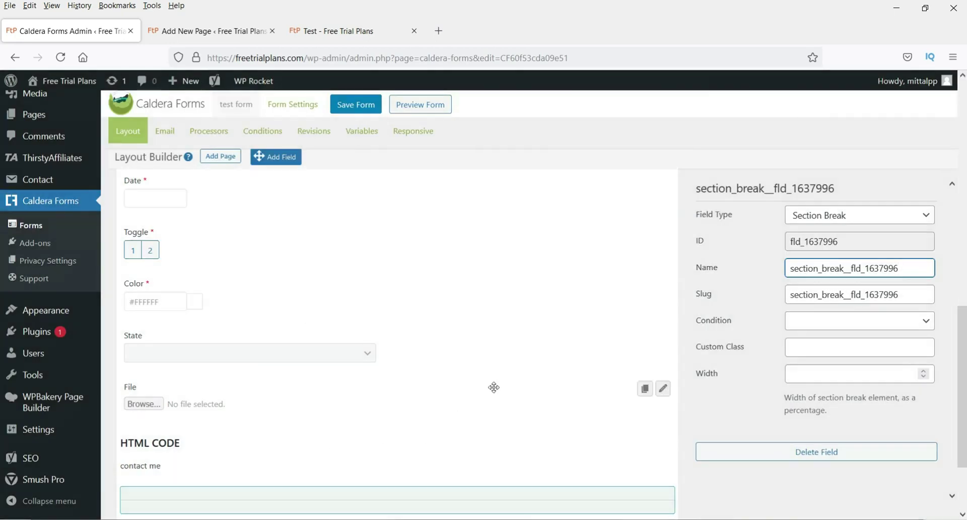
scroll(496, 388, down, 2)
drag(499, 398, 520, 232)
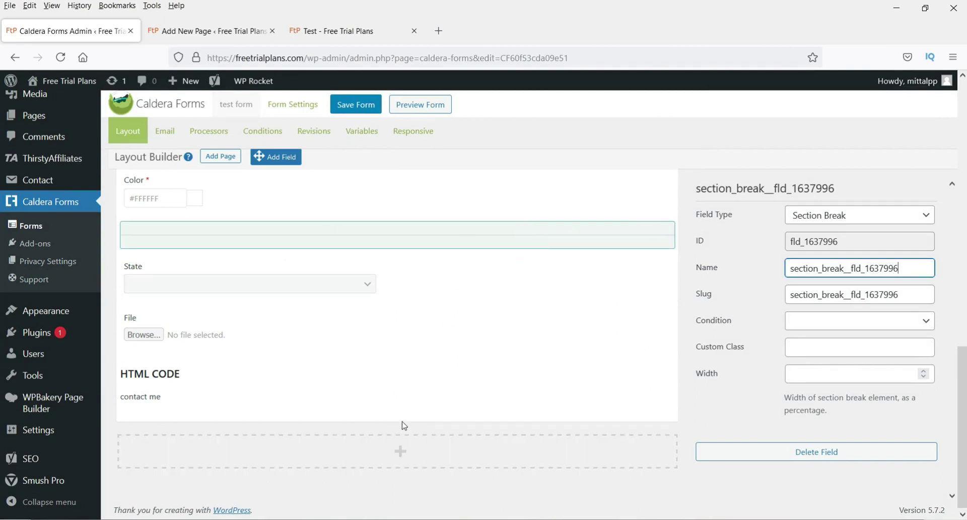
click(396, 427)
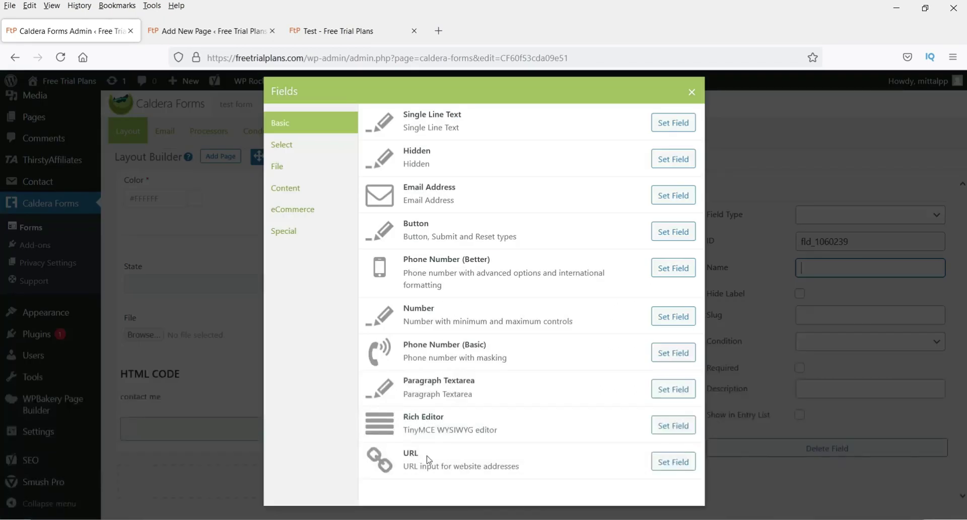
- Make the new field an eCommerce Credit Card Number field named 'credit card'
click(305, 192)
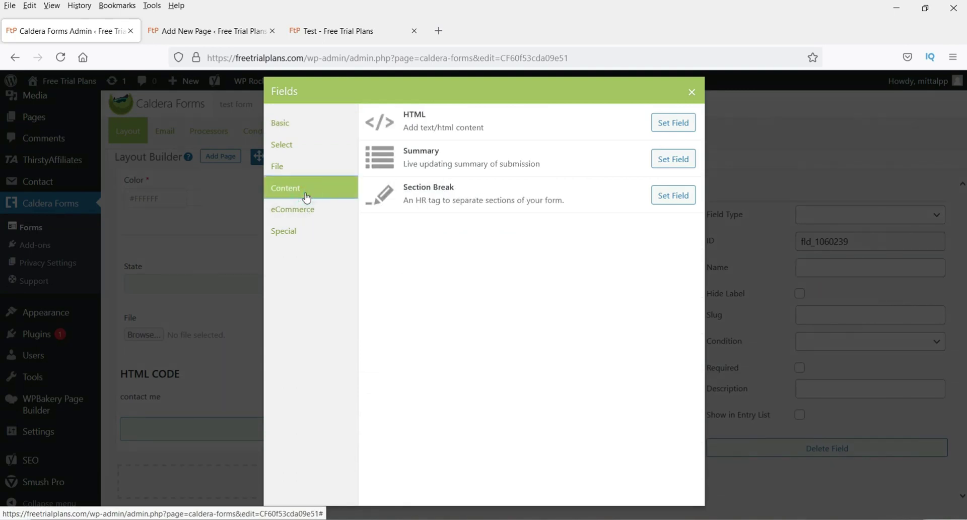
click(303, 210)
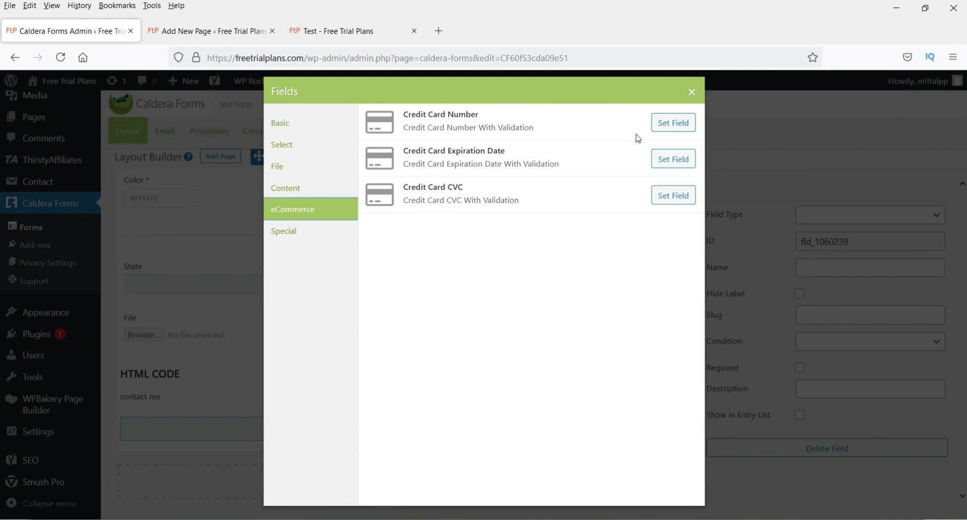
click(682, 130)
text(credit card)
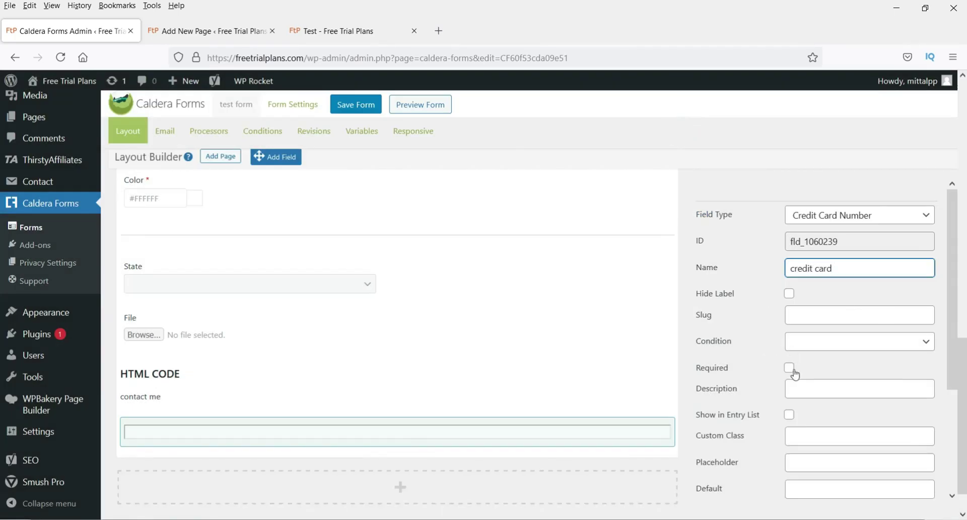
click(830, 369)
scroll(836, 369, down, 5)
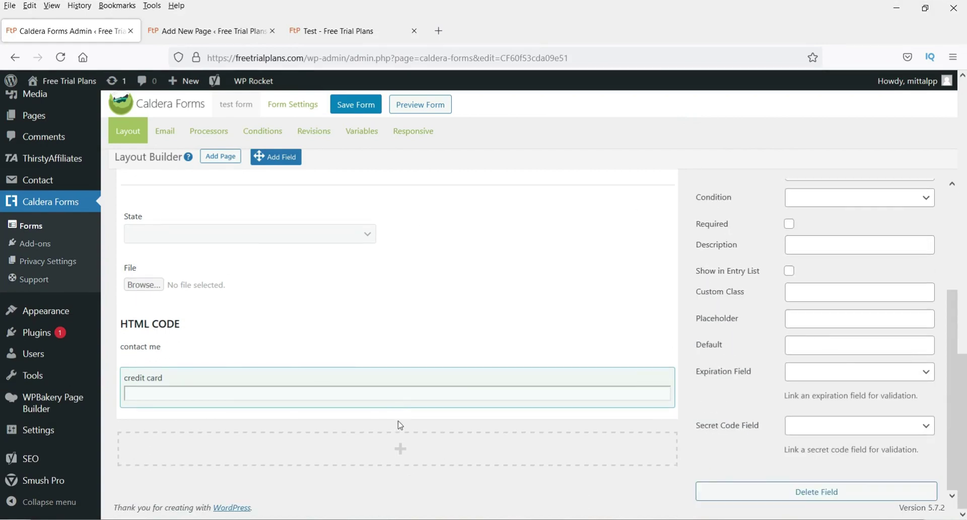
- Add a five-star Star Rating field named 'star' below credit card, then start another field
click(408, 433)
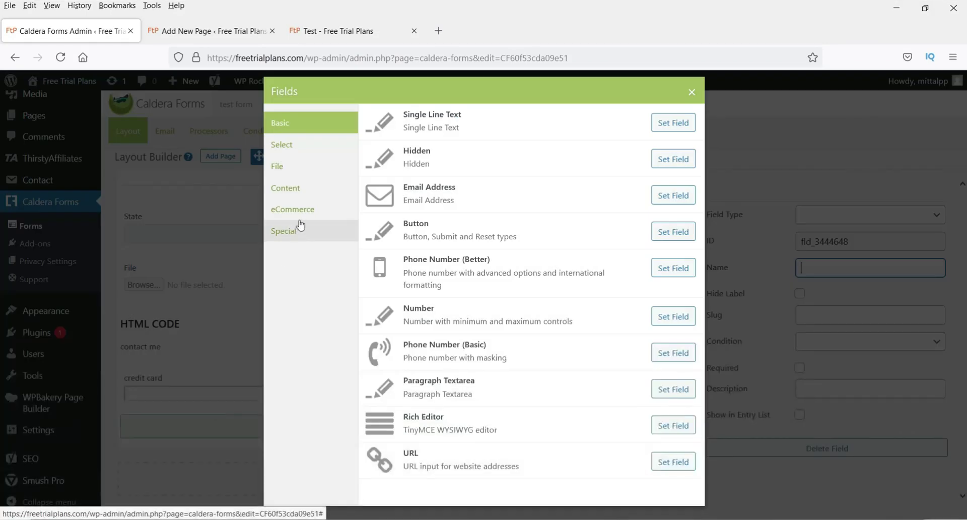
click(296, 210)
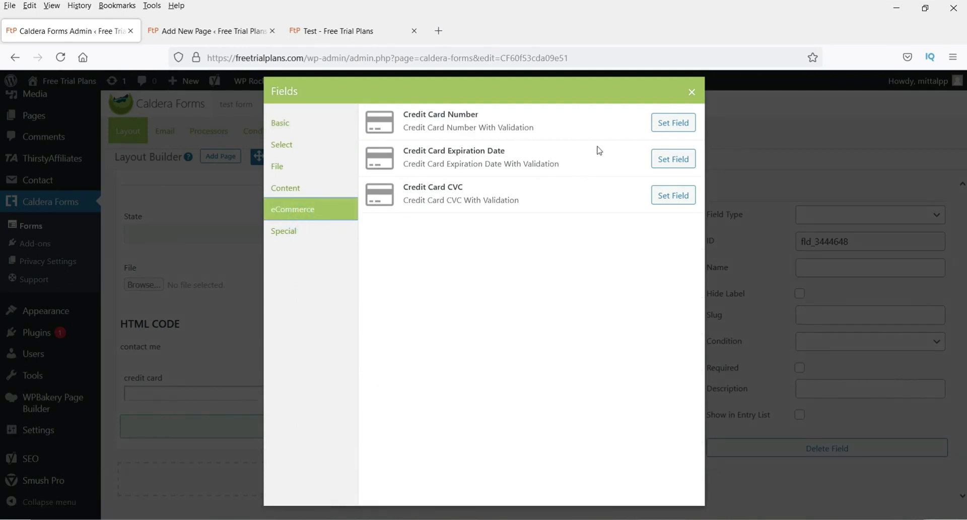
click(286, 232)
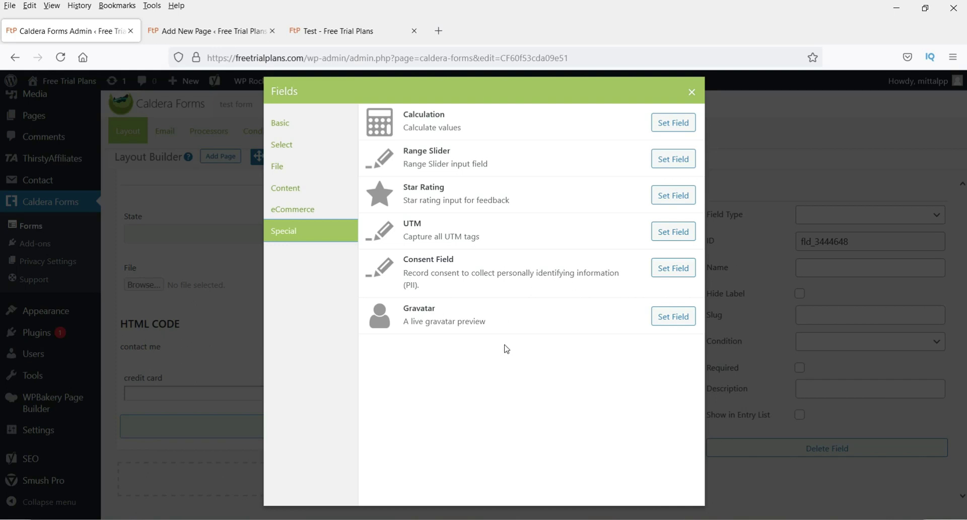
click(675, 199)
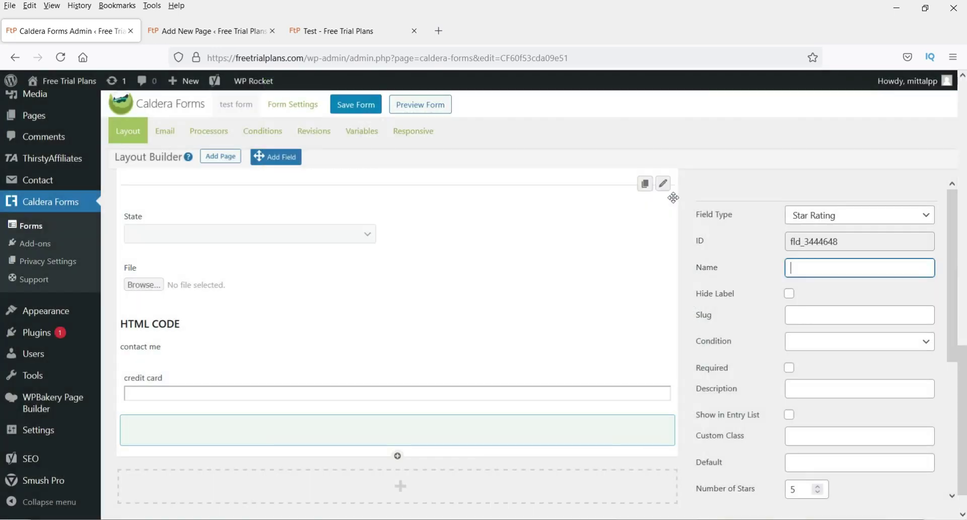
text(star)
click(857, 295)
scroll(856, 304, down, 3)
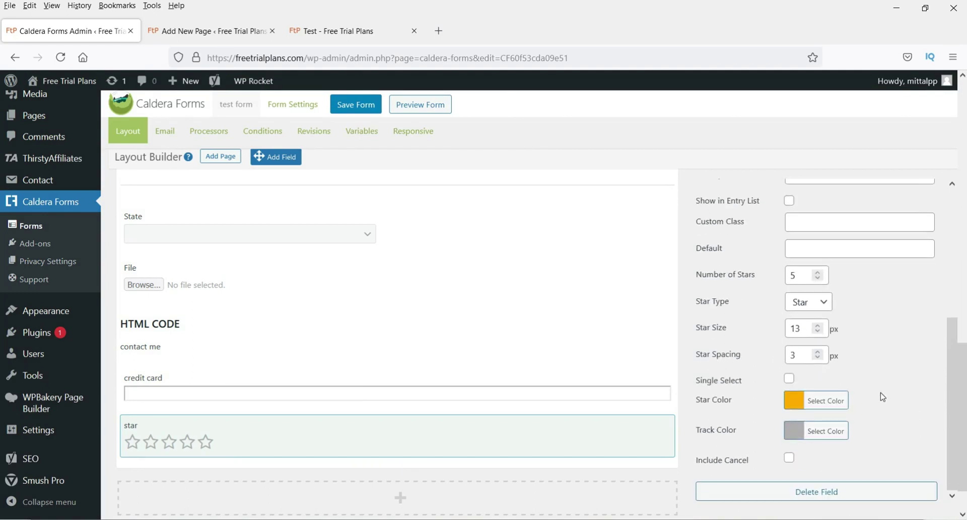
scroll(852, 395, down, 2)
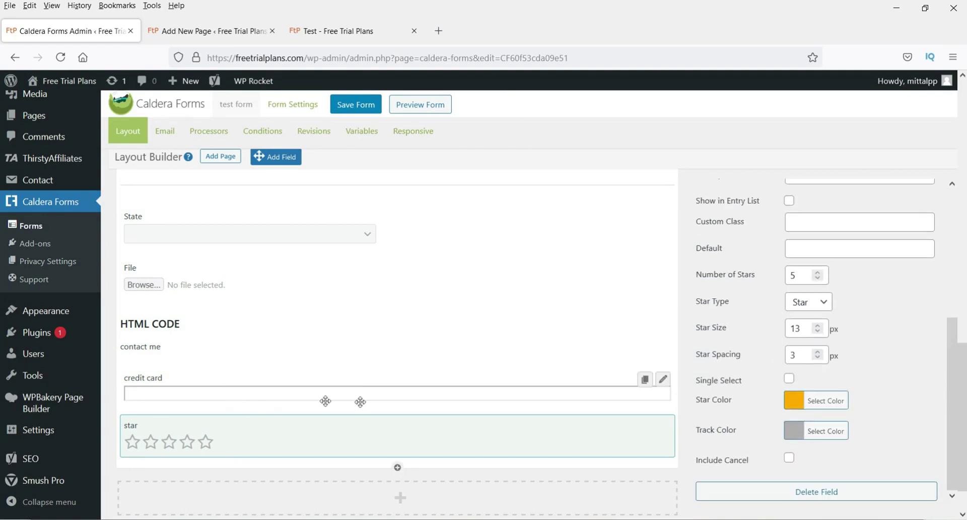
click(397, 470)
- Add a Submit button field named 'submit' below the star rating field
click(316, 150)
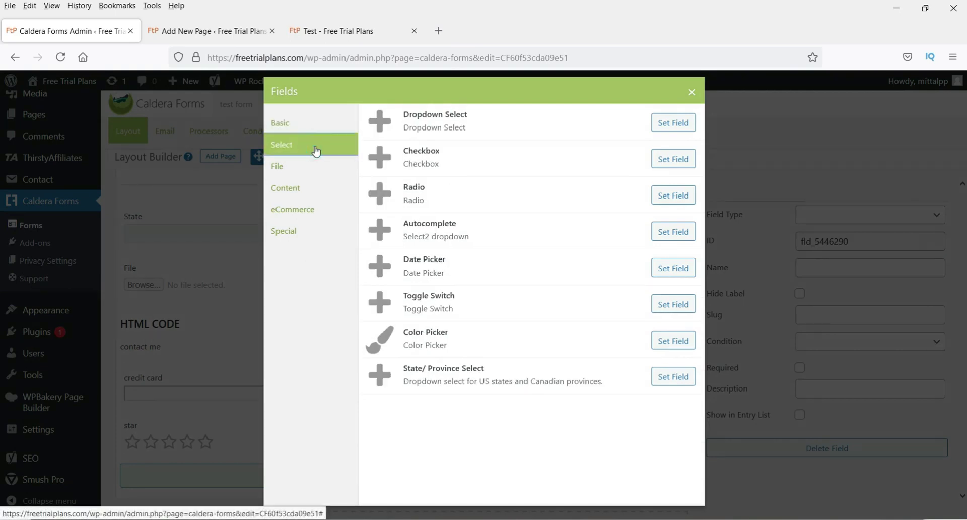
click(304, 122)
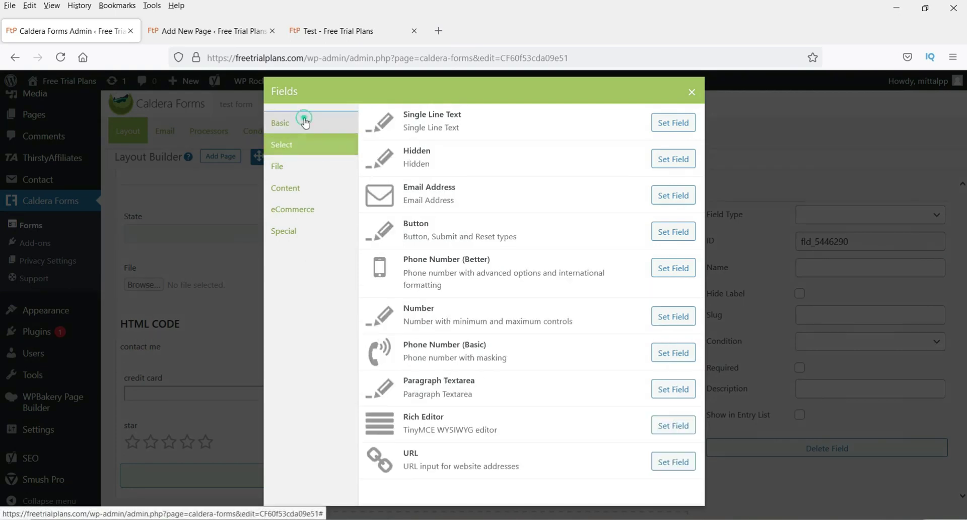
click(673, 232)
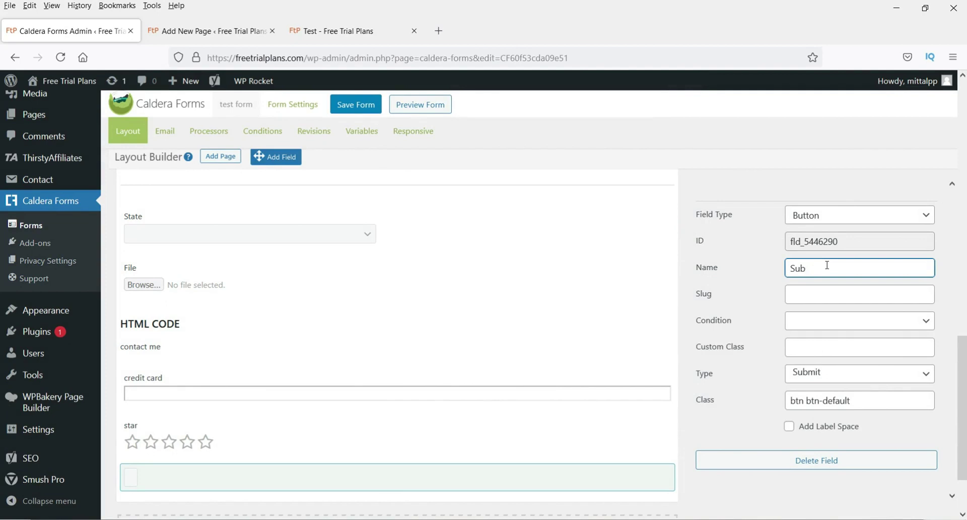
click(744, 431)
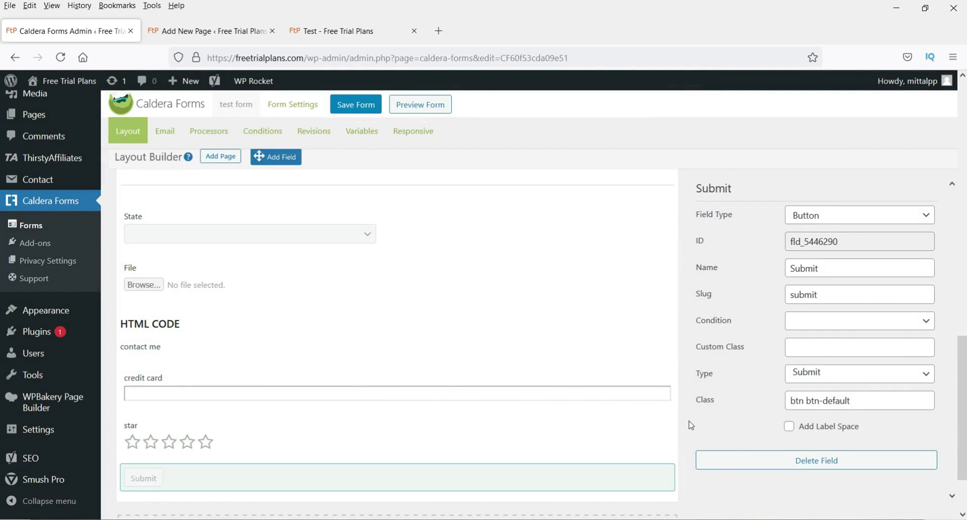
scroll(273, 375, up, 5)
mouse_move(272, 376)
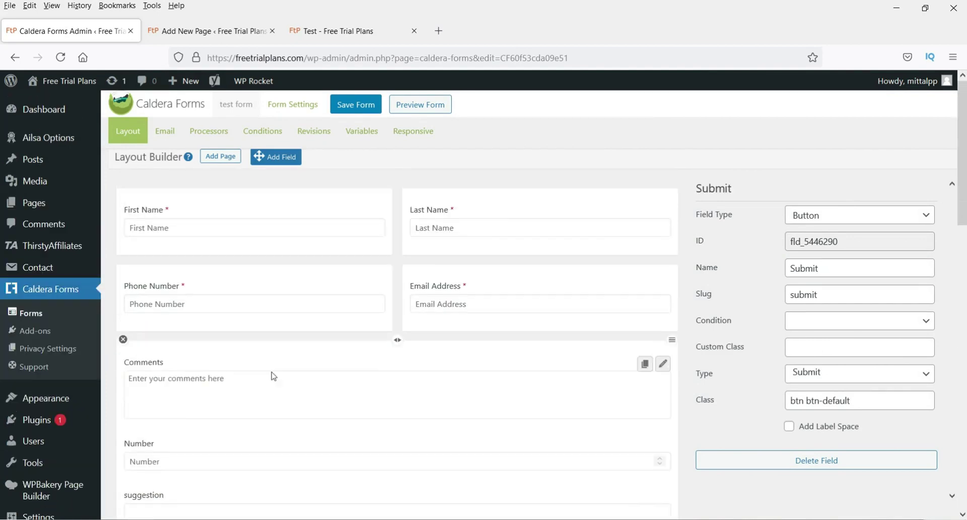
- Change the sender name to 'Conatct Forms Notification' and set Reply To to %email_address%
click(167, 133)
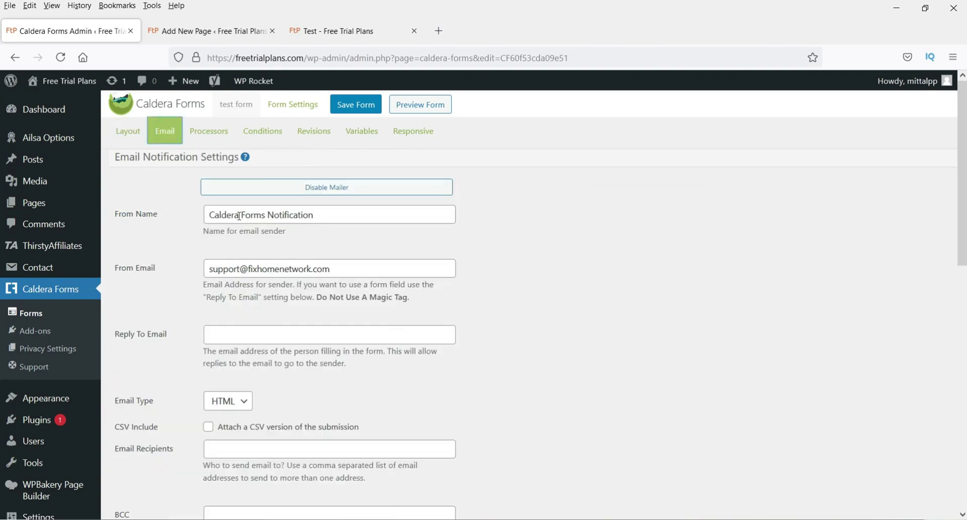
drag(239, 216, 214, 215)
text(on)
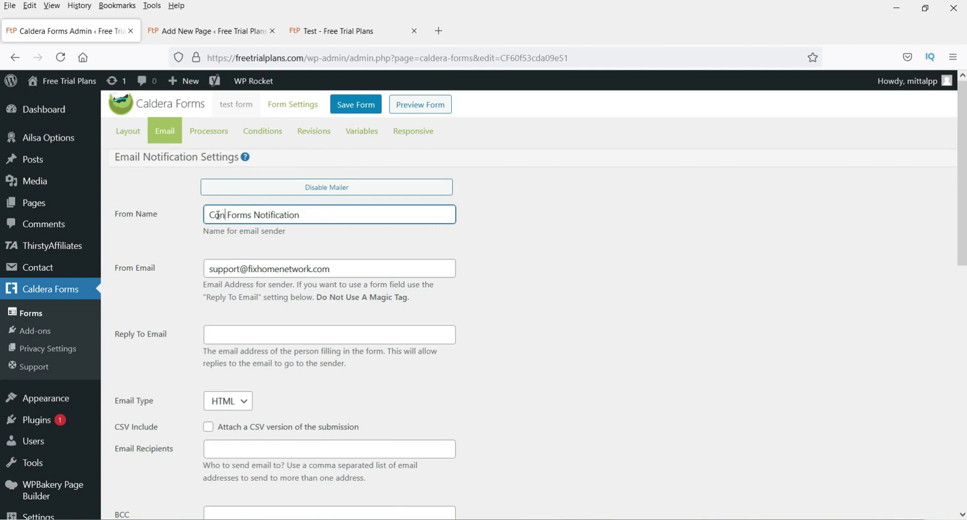
text(atct)
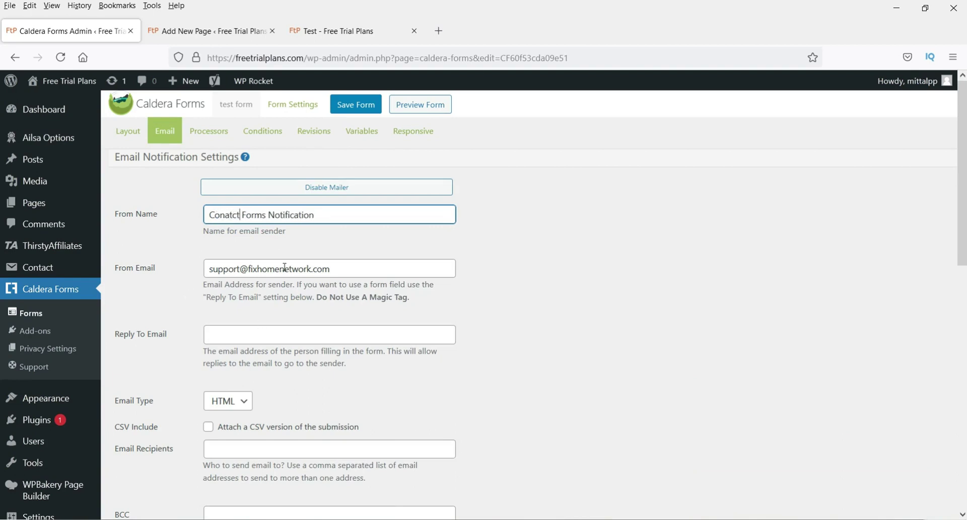
click(633, 288)
scroll(343, 302, down, 2)
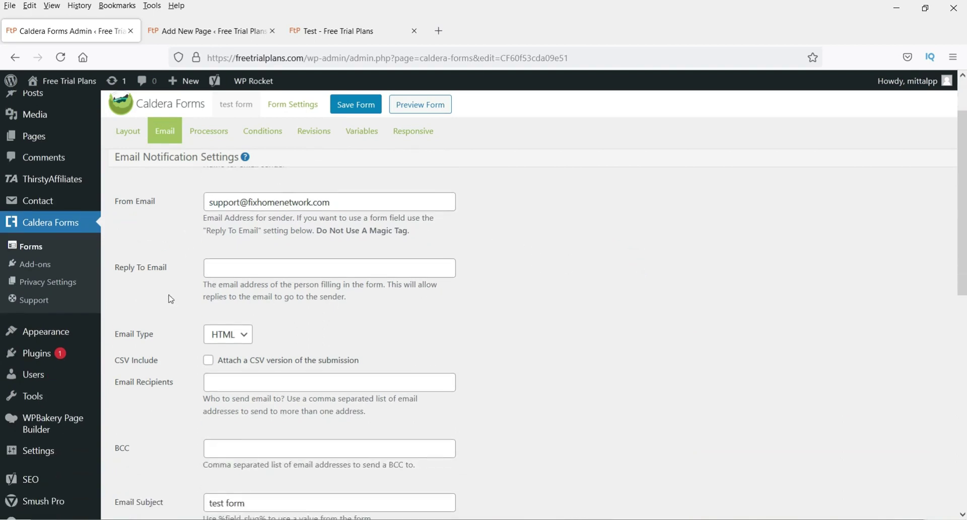
click(241, 270)
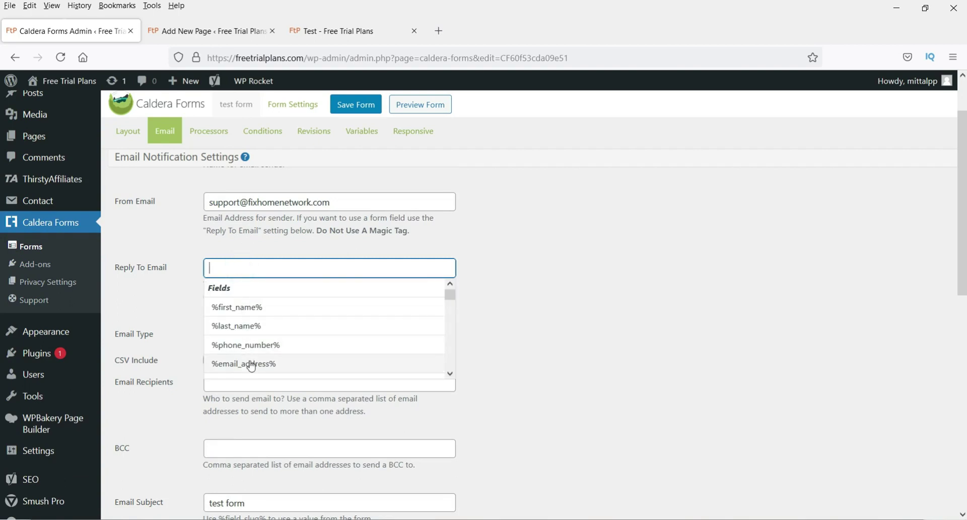
click(251, 365)
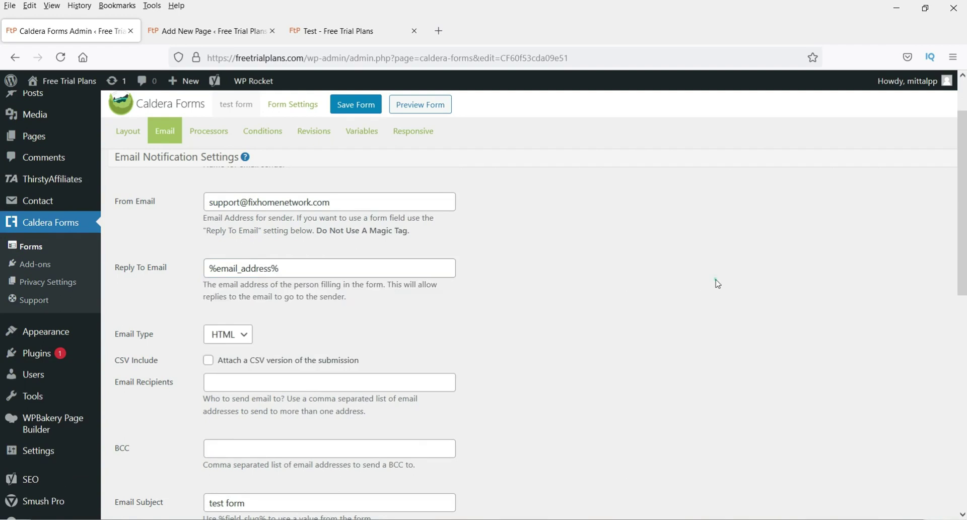
- Enter the support e-mail address as the notification recipient
scroll(574, 265, down, 3)
click(243, 248)
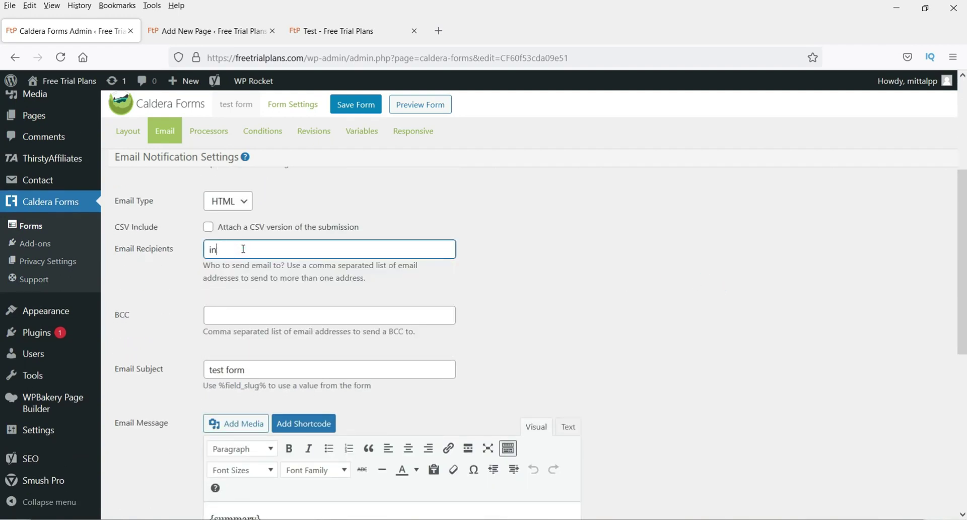
click(243, 249)
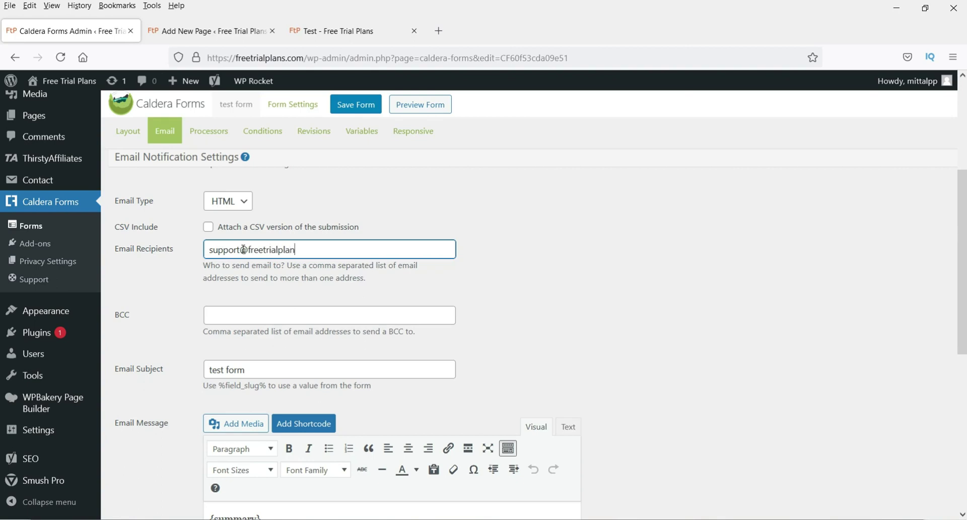
click(574, 278)
click(250, 370)
click(661, 350)
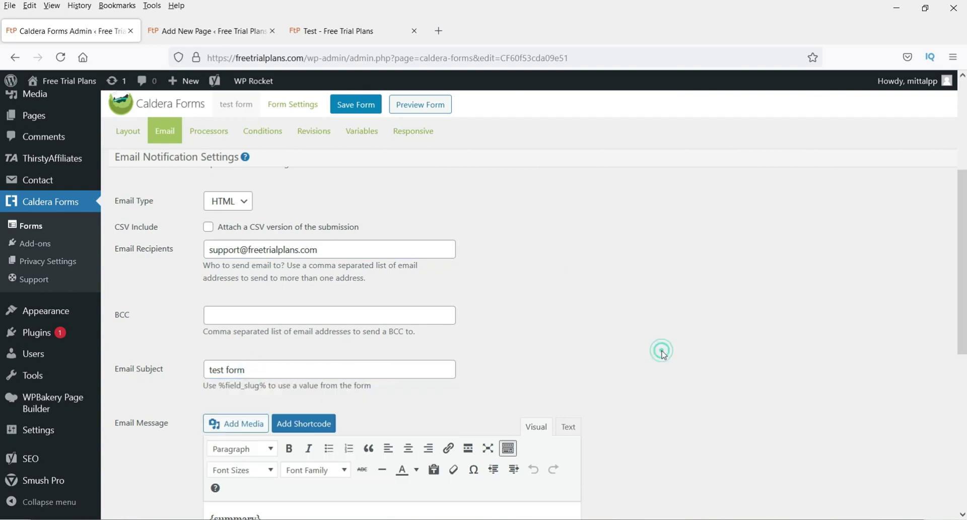
- Save the form and copy the test form's shortcode from the Forms list
click(356, 105)
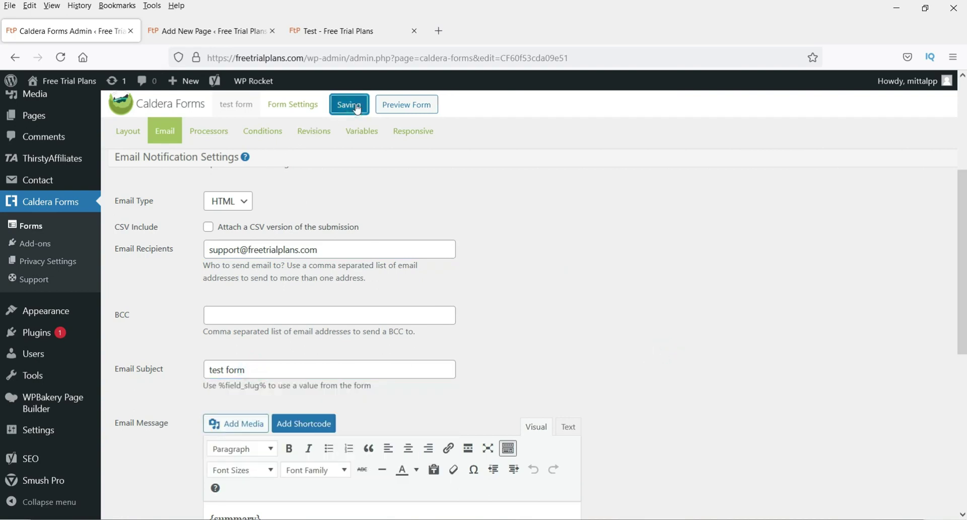
click(36, 230)
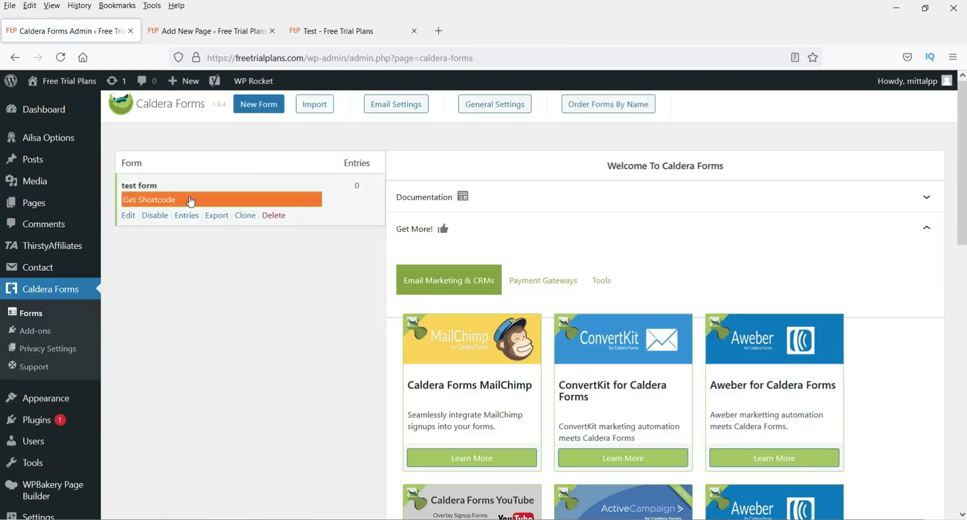
click(191, 200)
key(ctrl+c)
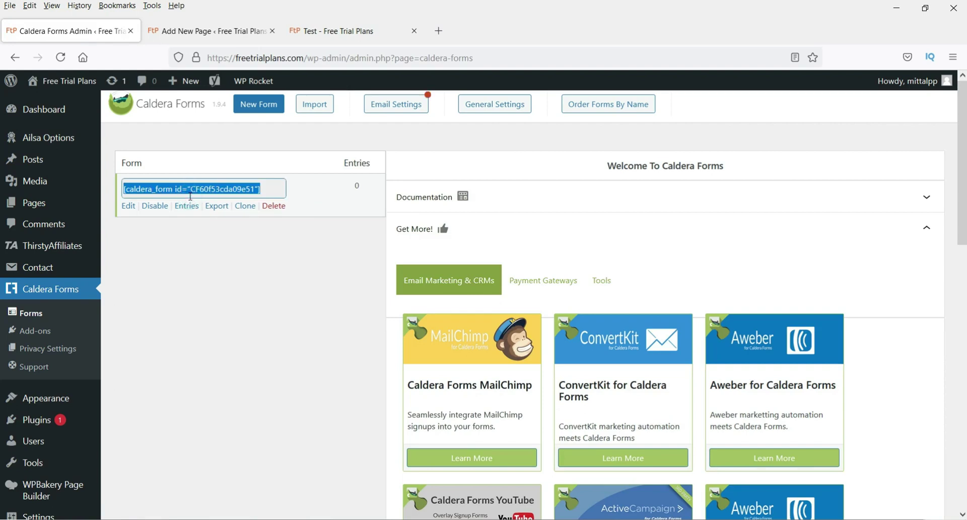
click(206, 31)
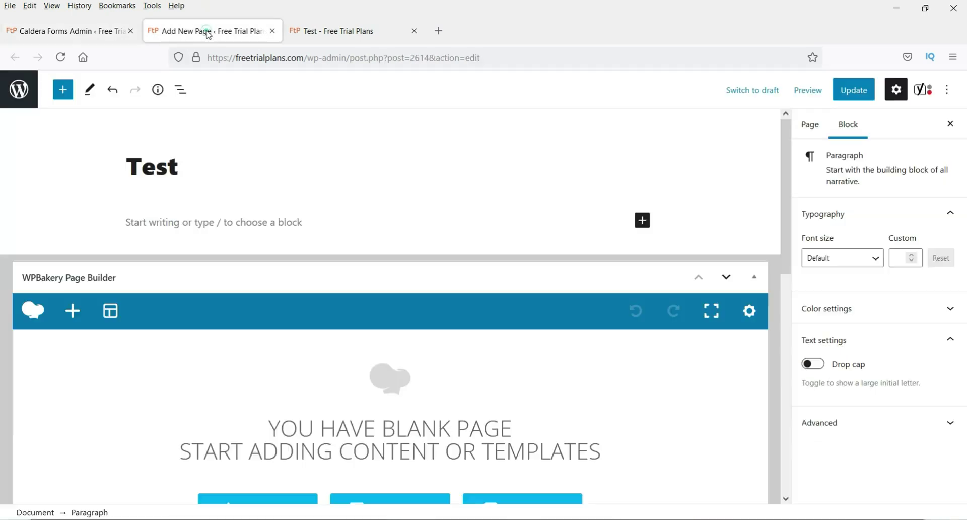
- Insert a Shortcode block holding the pasted Caldera form shortcode into the Test page
click(642, 221)
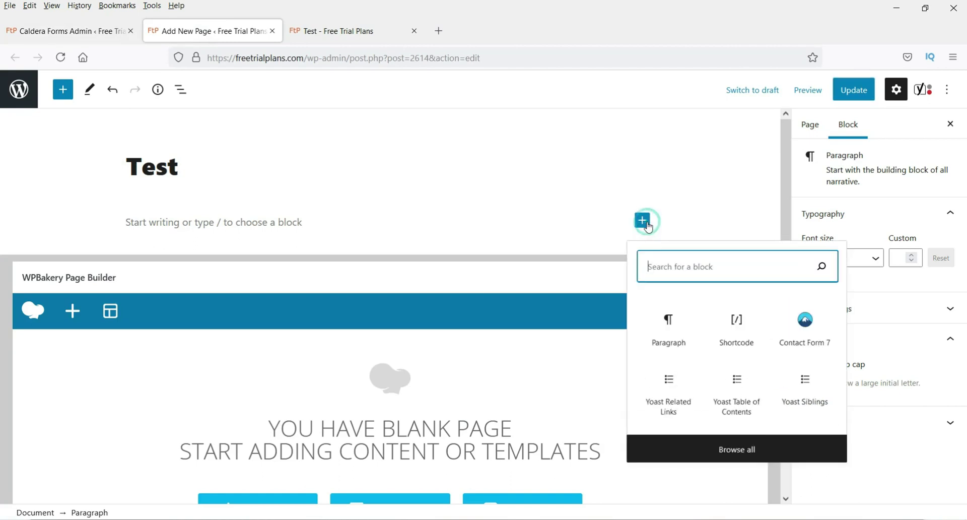
text(sho)
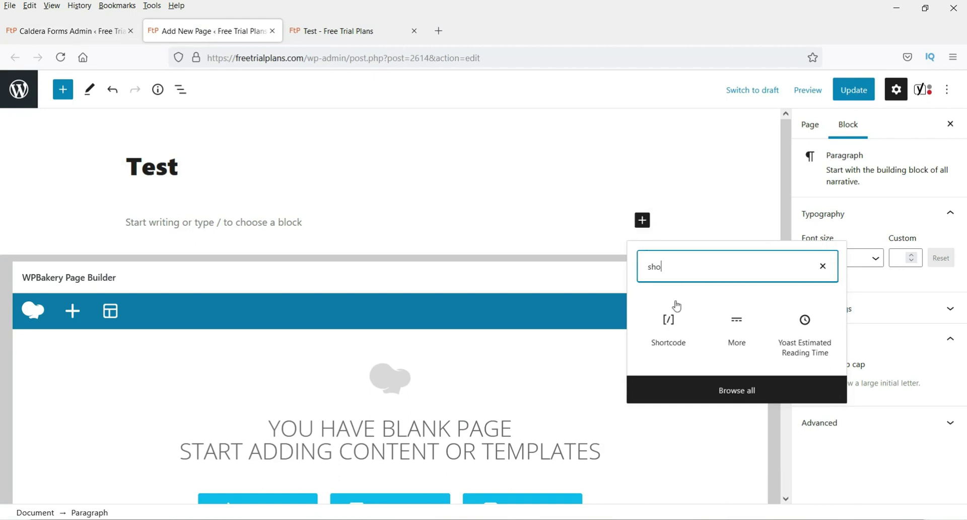
click(671, 330)
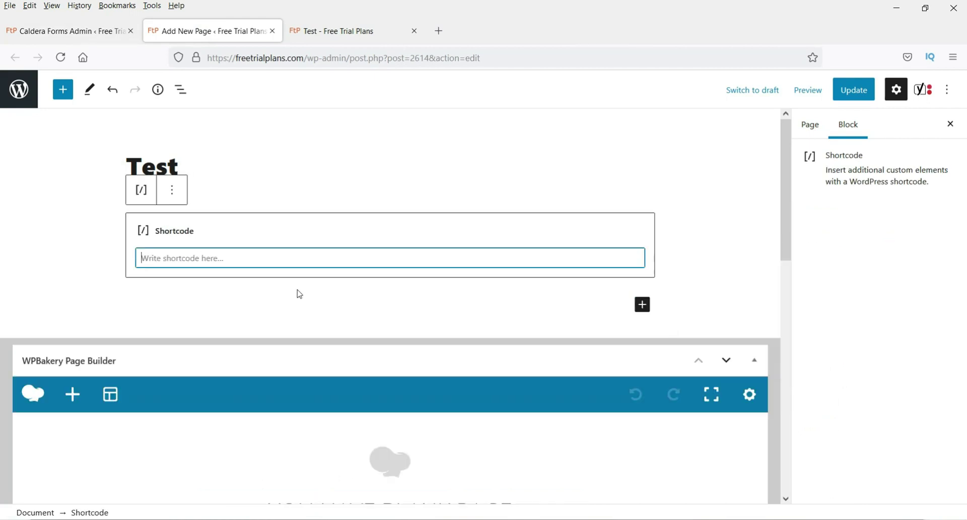
key(ctrl+v)
- Update the Test page and reload its live view
click(853, 91)
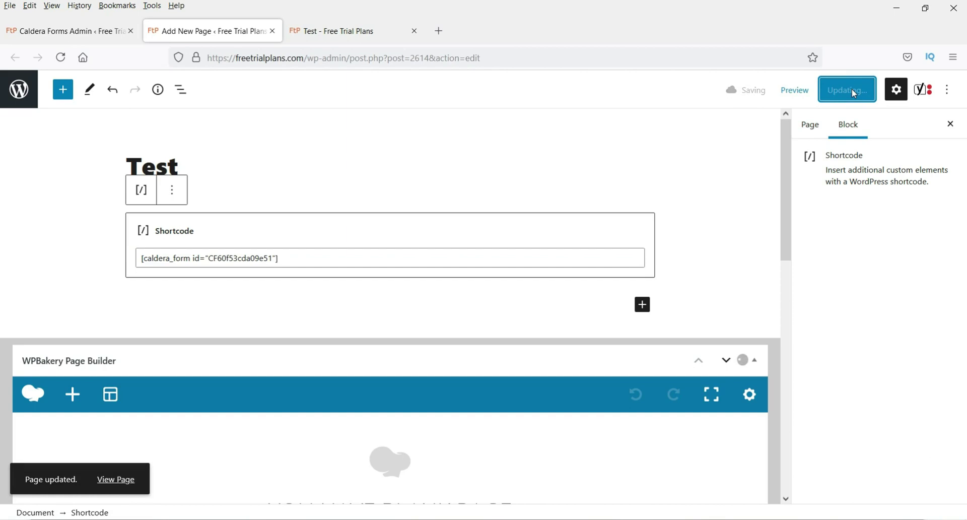
scroll(618, 200, down, 1)
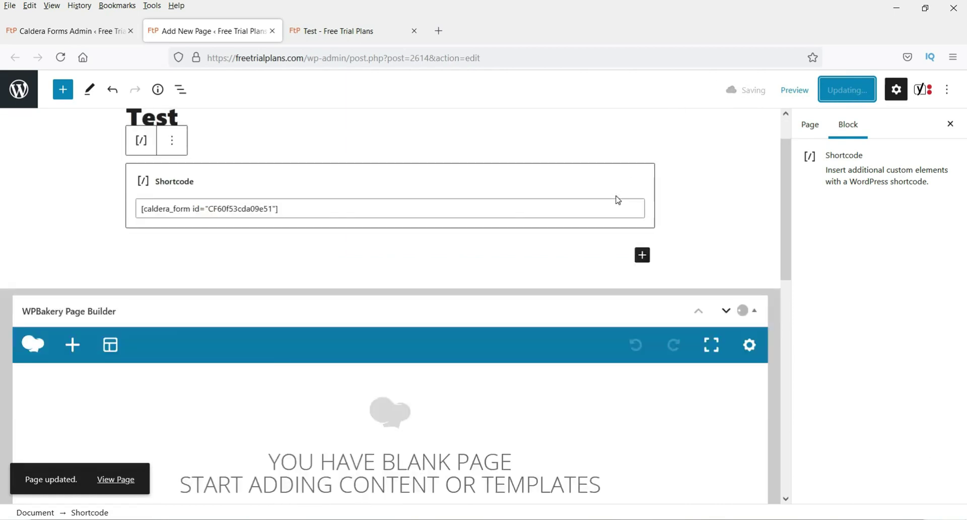
scroll(335, 287, down, 3)
scroll(208, 241, up, 4)
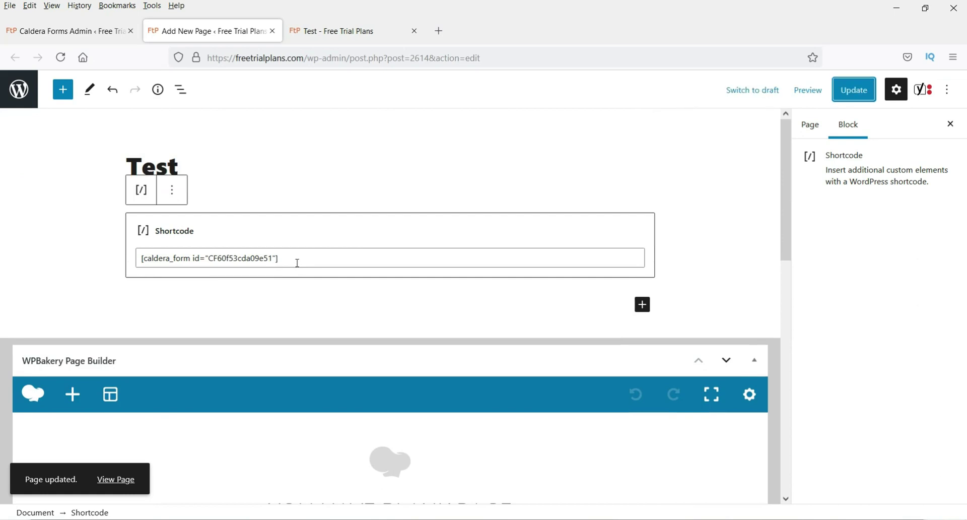
scroll(313, 316, down, 1)
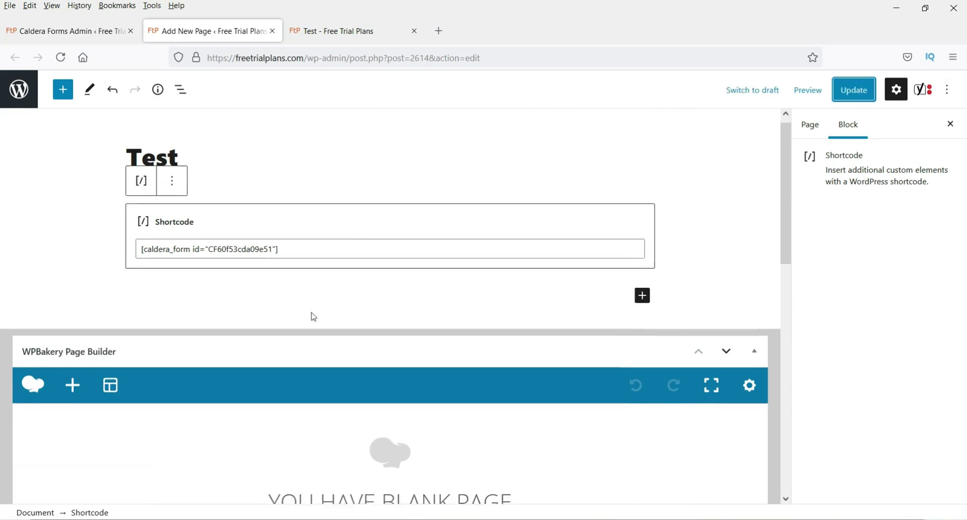
scroll(313, 316, down, 2)
scroll(156, 306, down, 3)
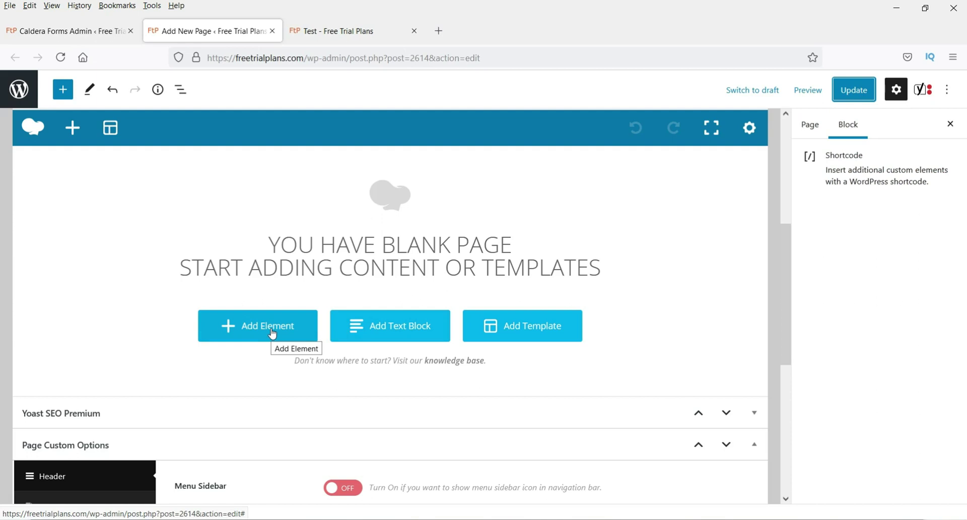
scroll(550, 298, up, 5)
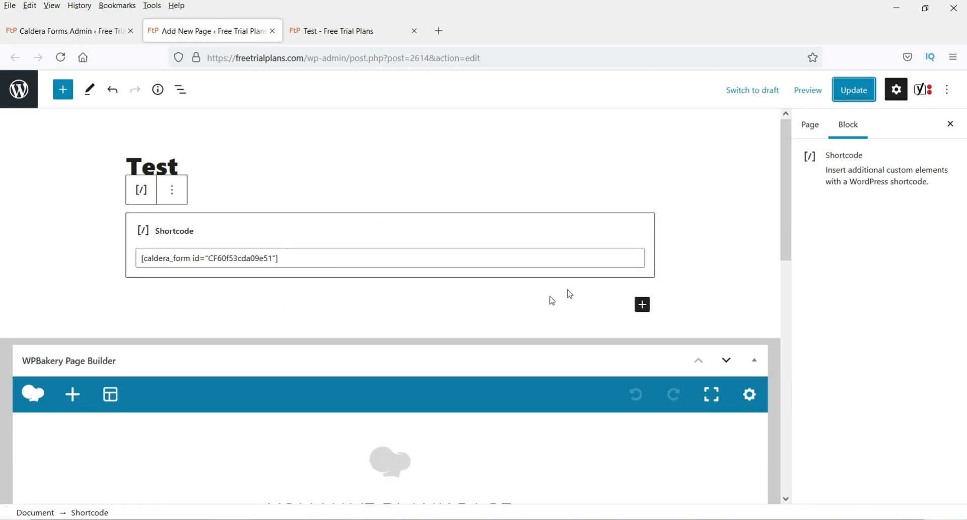
click(859, 92)
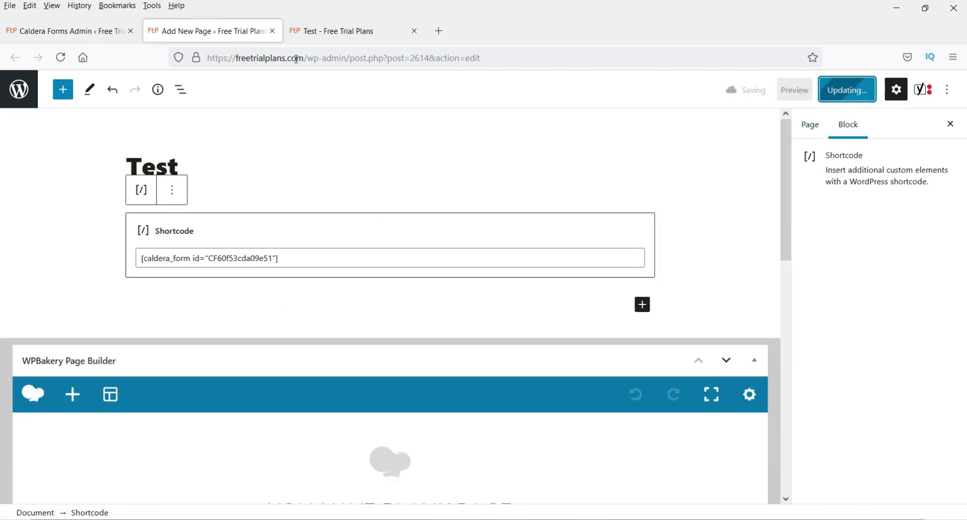
click(358, 32)
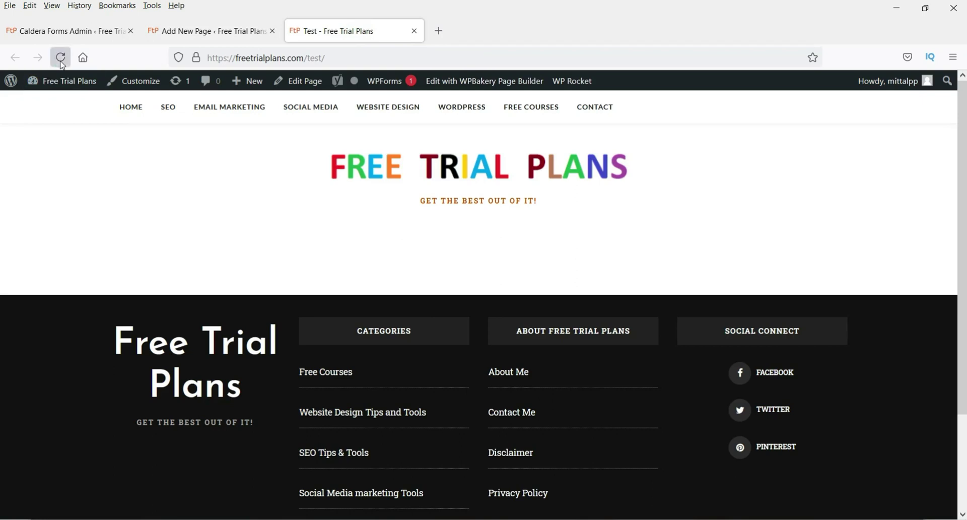
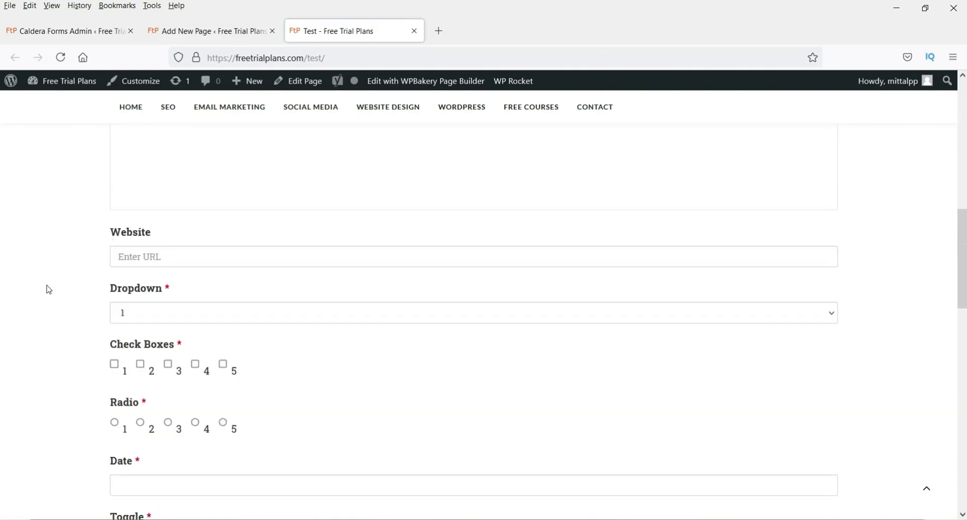
scroll(49, 290, down, 3)
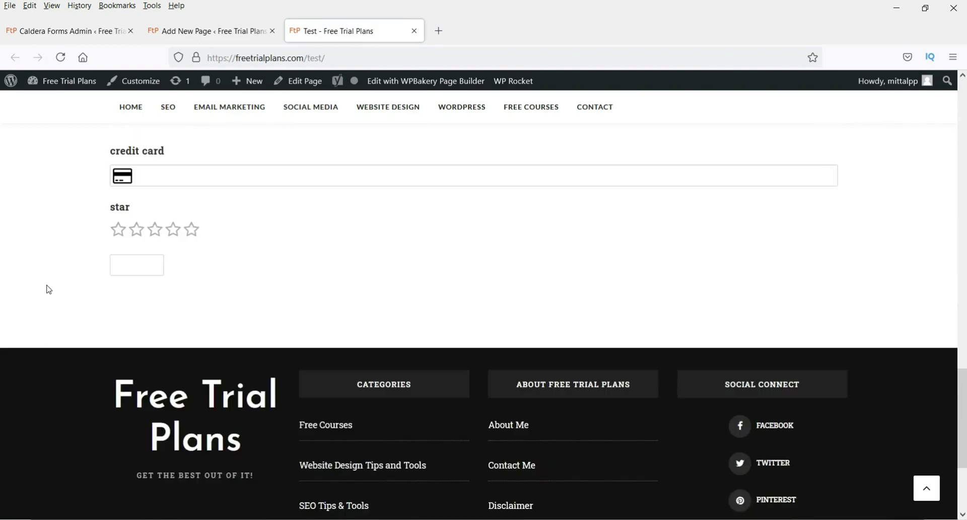
- Fill in the live form's first name, last name, phone number and email address
scroll(49, 290, up, 15)
click(145, 268)
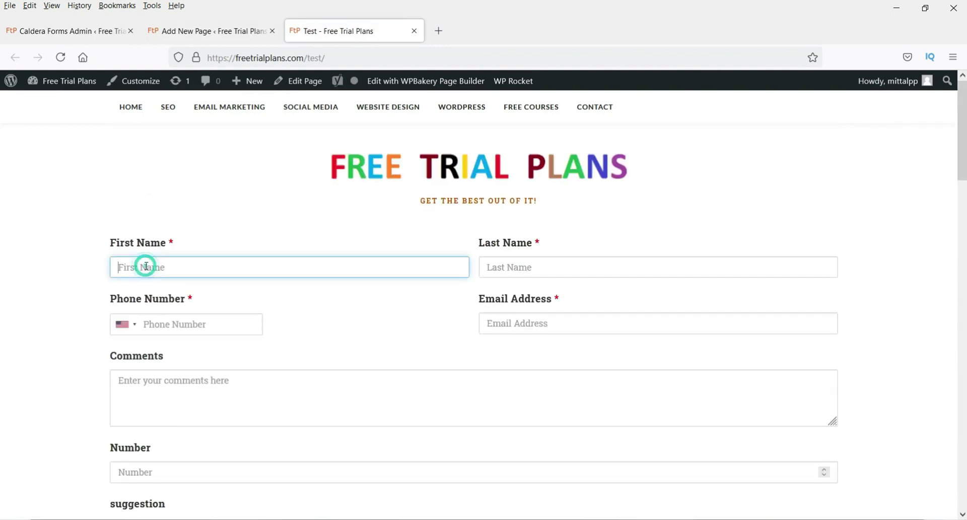
text(oasrah)
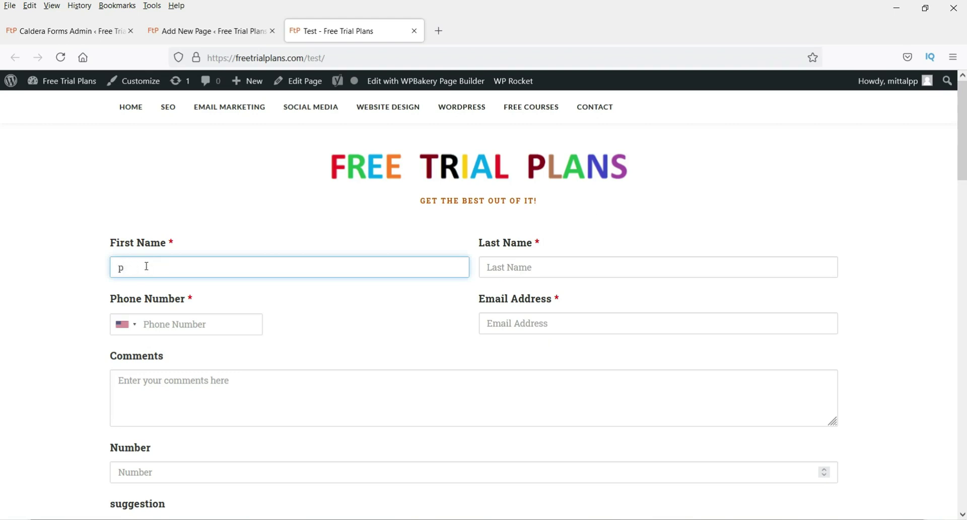
text(hant)
key(Tab)
text(m)
click(149, 323)
text(9999888888)
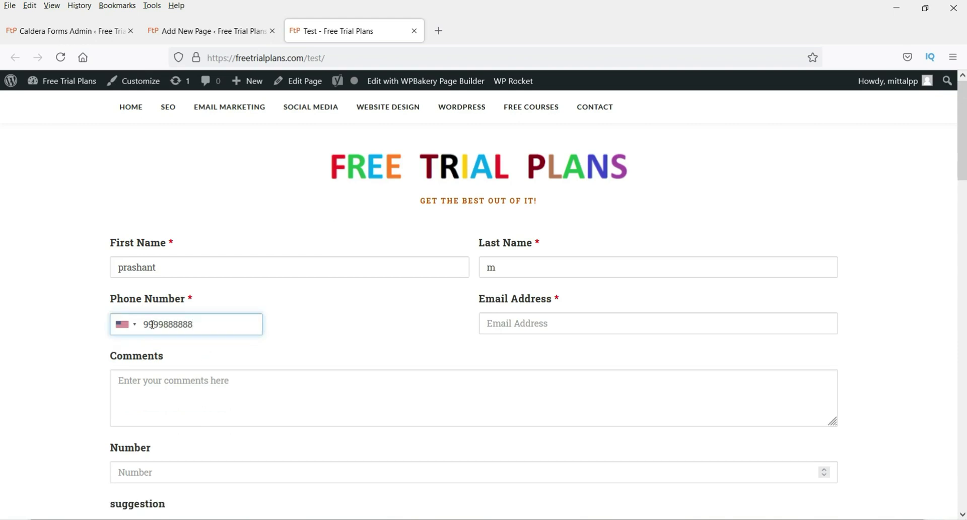
click(582, 323)
text(test@example.com)
- Enter 'Testing form' in Comments and 225 in the Number field
click(219, 405)
text(Testing form)
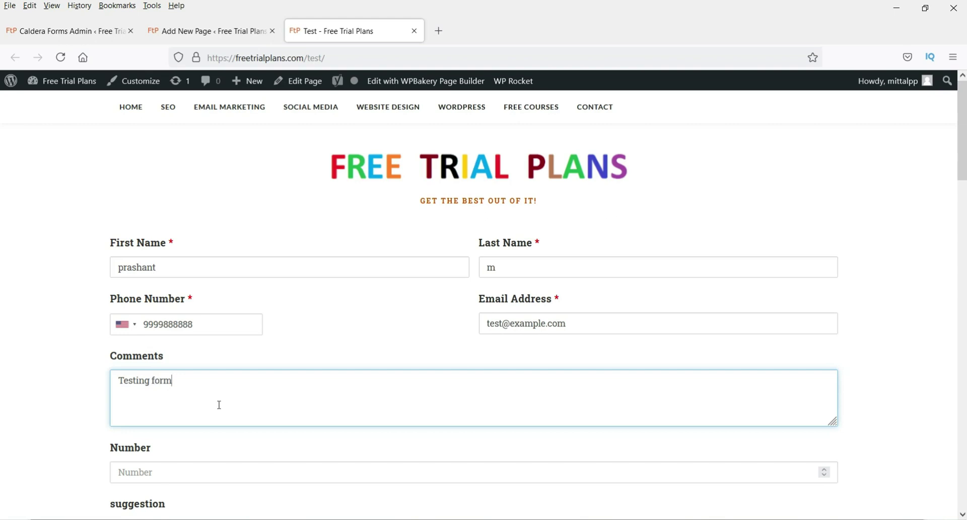
scroll(212, 398, down, 3)
click(163, 339)
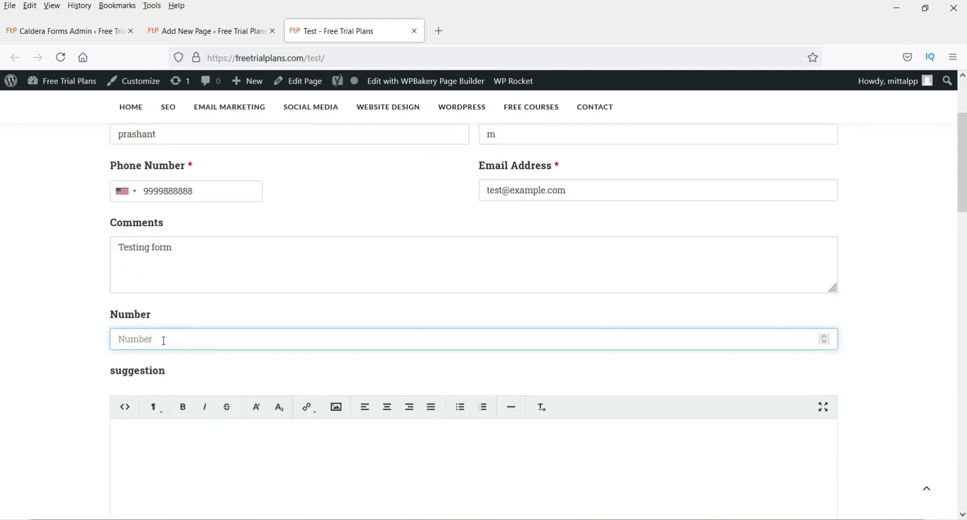
text(225)
click(39, 340)
scroll(243, 315, down, 4)
click(245, 314)
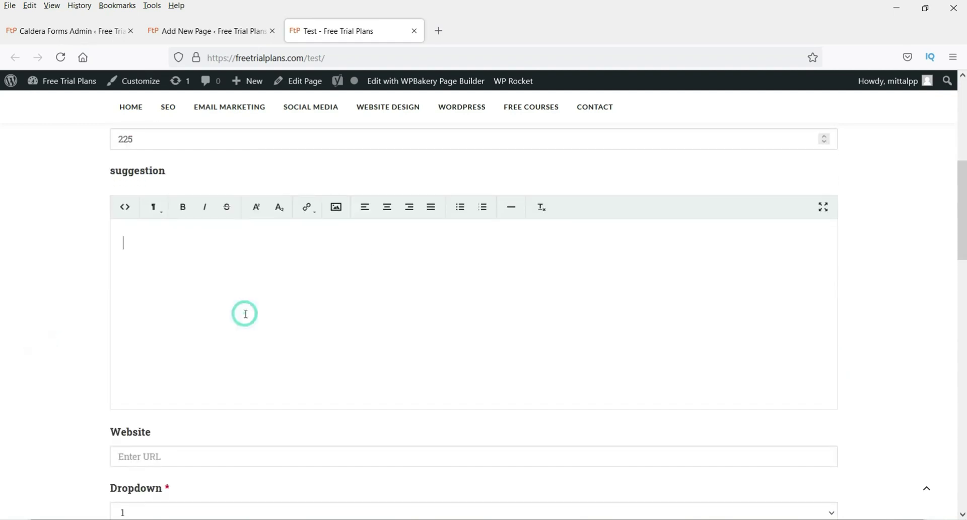
- Type 'People can submit rich content.' into the suggestion editor
click(72, 30)
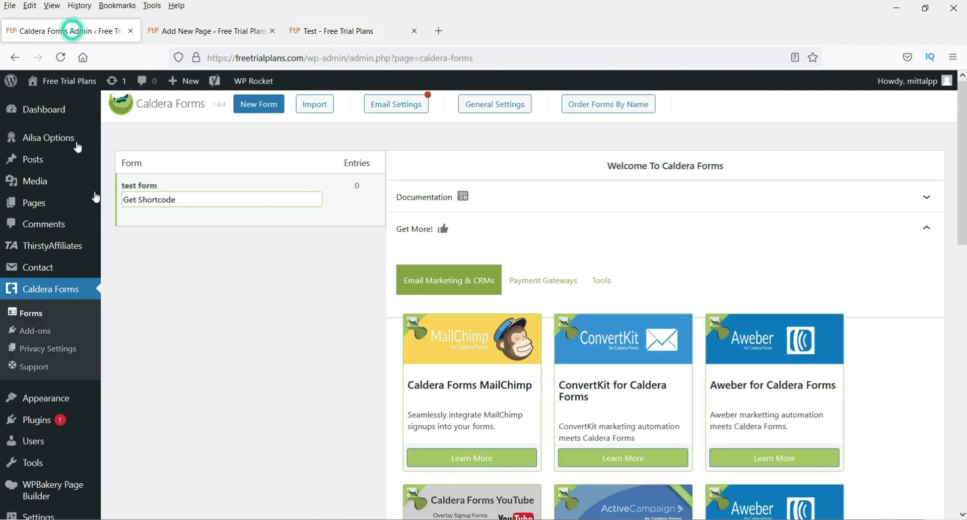
click(128, 216)
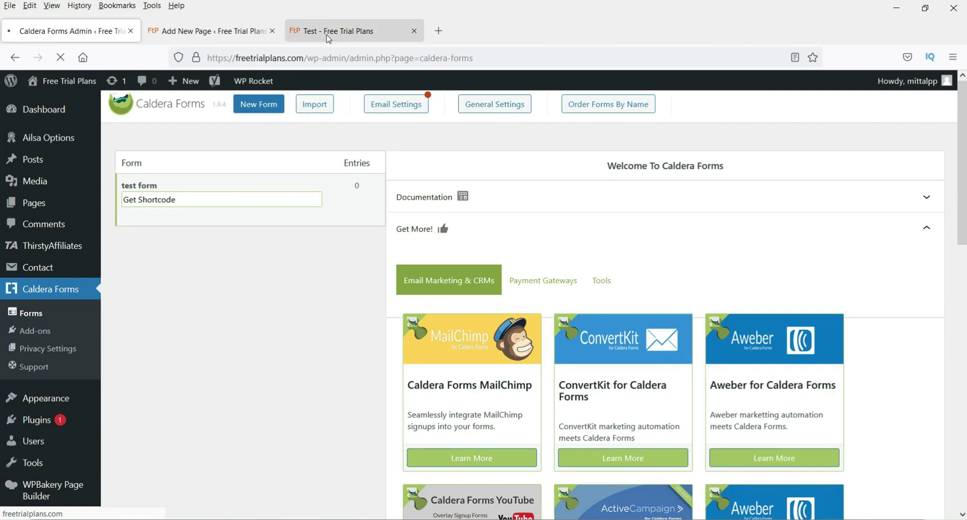
click(329, 33)
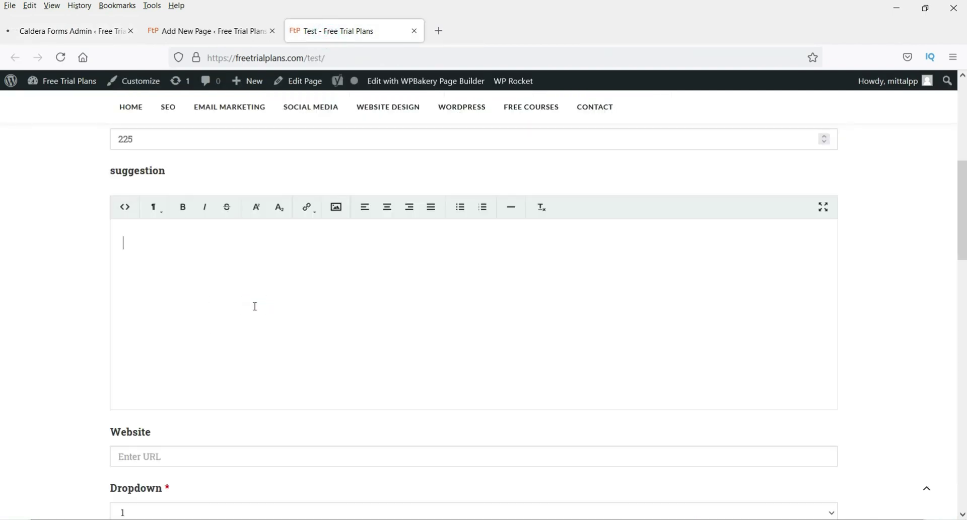
text(eople can submit r)
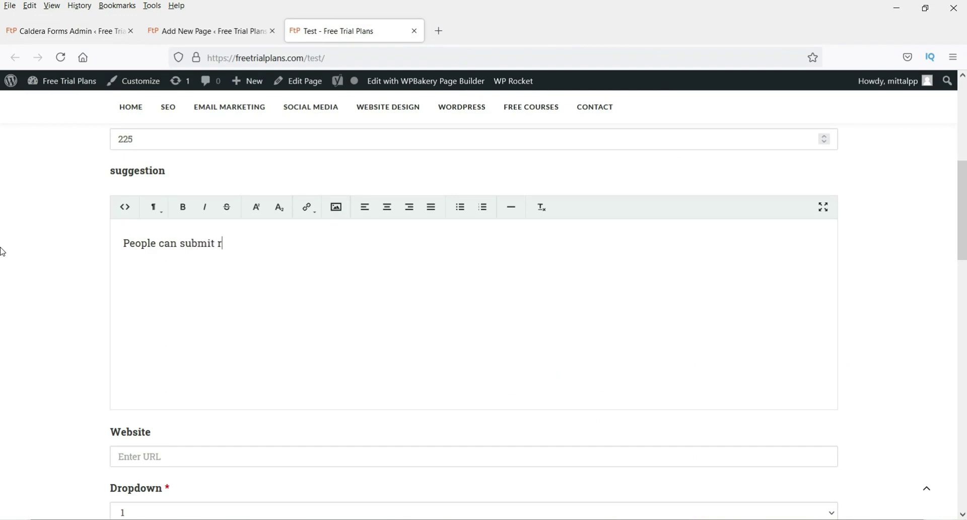
text(ich content.)
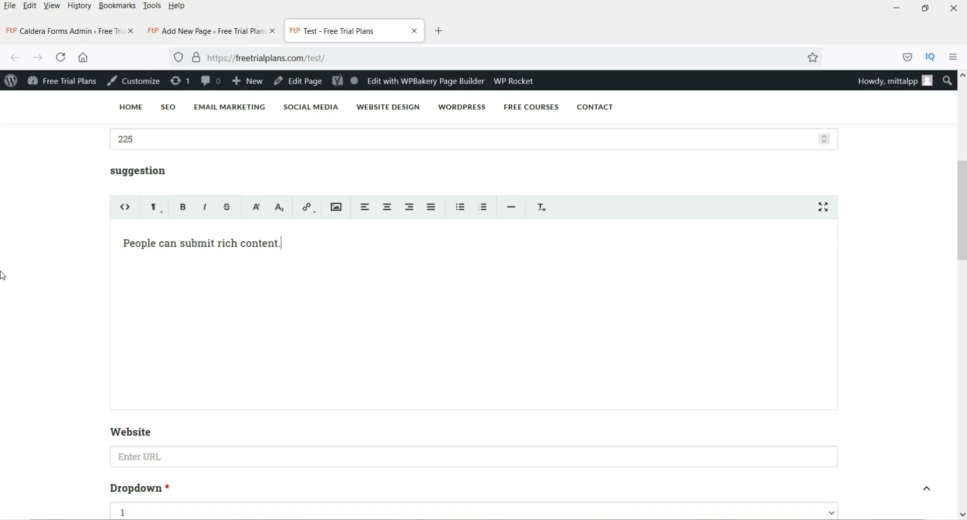
- Make the word 'People' bold in the suggestion
drag(156, 241, 110, 243)
click(183, 207)
click(173, 250)
drag(157, 244, 181, 244)
click(203, 209)
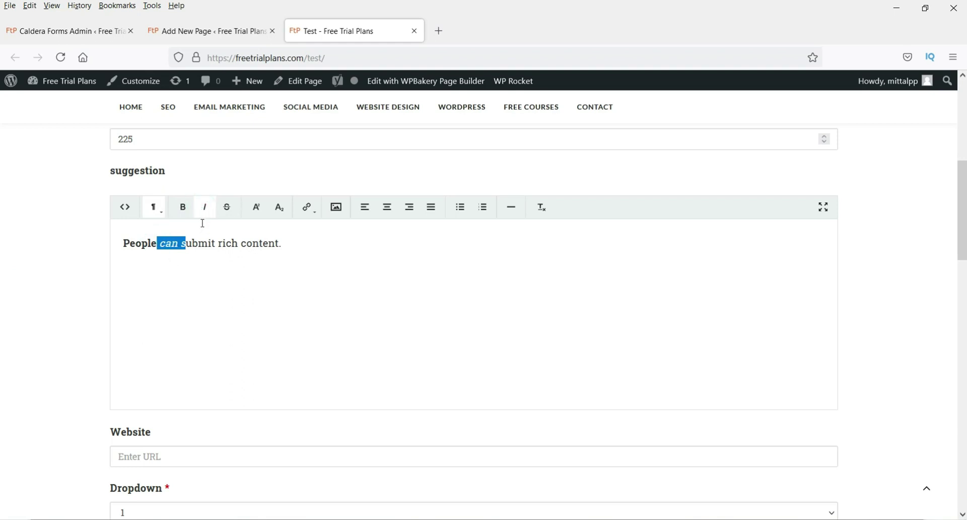
click(214, 251)
- Italicise and strike through 'can submit rich content.', leaving superscript and subscript off
drag(316, 244, 157, 245)
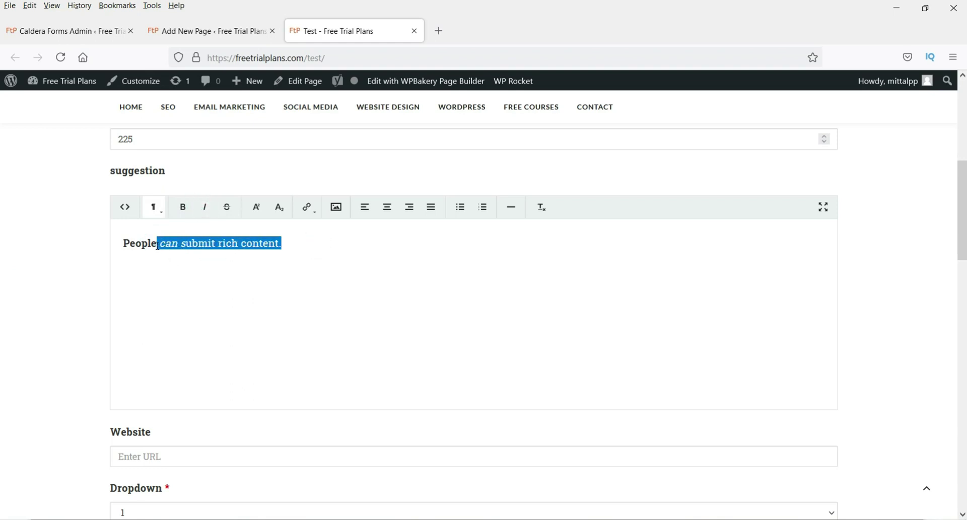
click(205, 208)
click(227, 209)
click(257, 211)
click(257, 210)
click(279, 211)
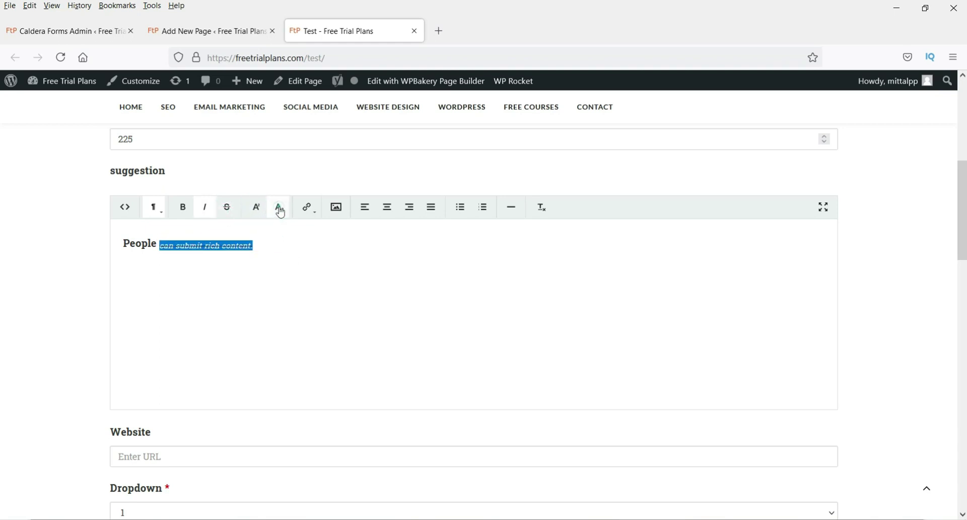
click(257, 211)
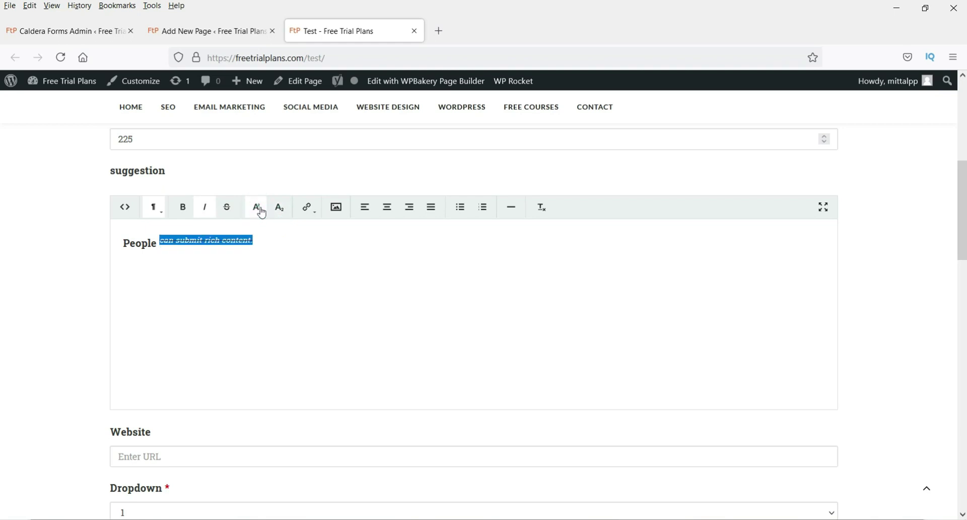
click(259, 211)
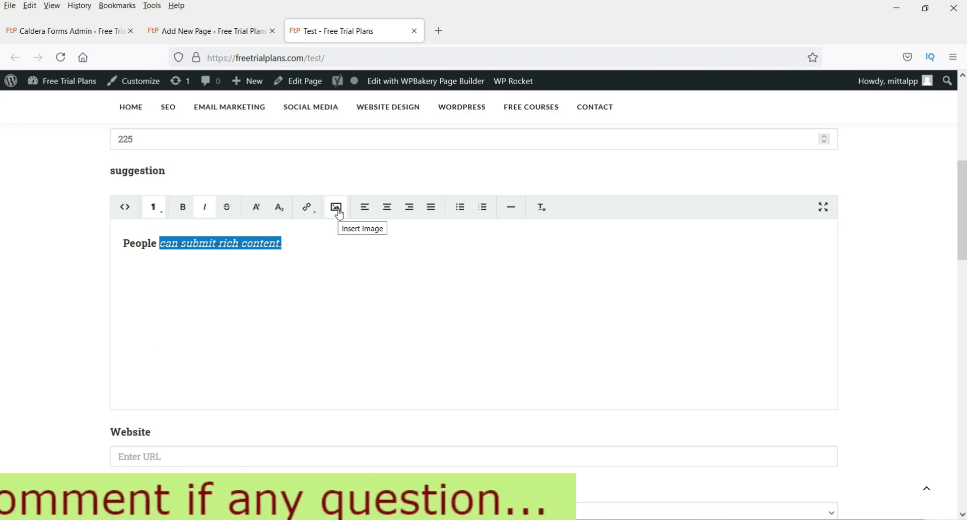
click(489, 283)
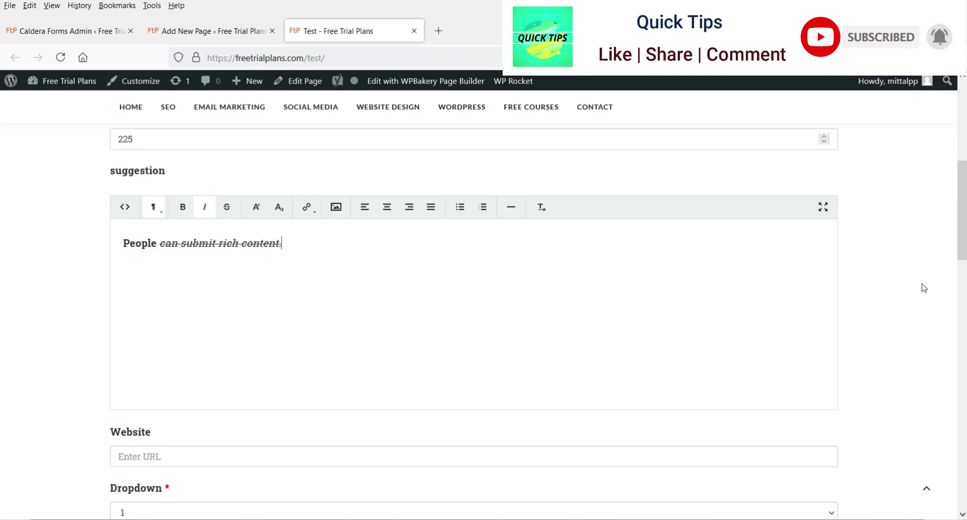
scroll(901, 282, down, 3)
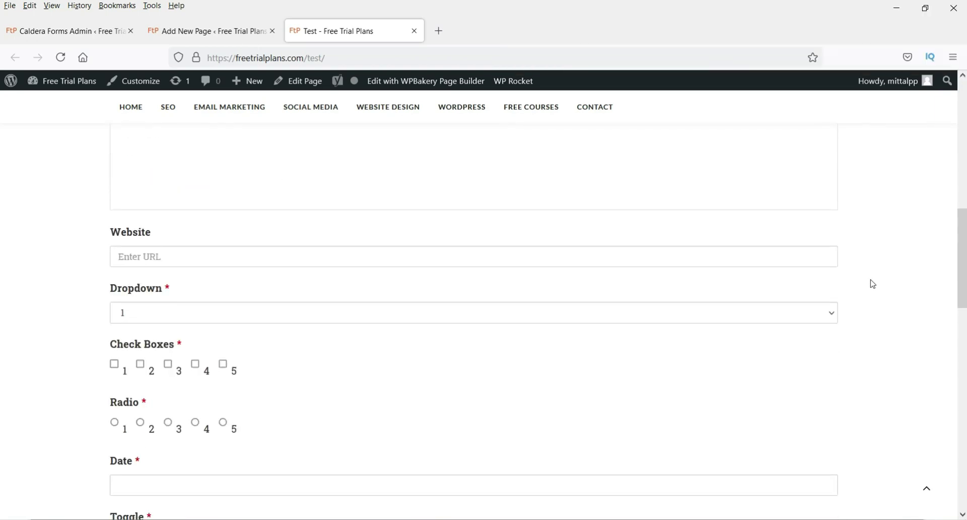
- Enter 'h' as the website, set Dropdown to 2, tick check boxes 1 and 2, choose radio 1
click(210, 253)
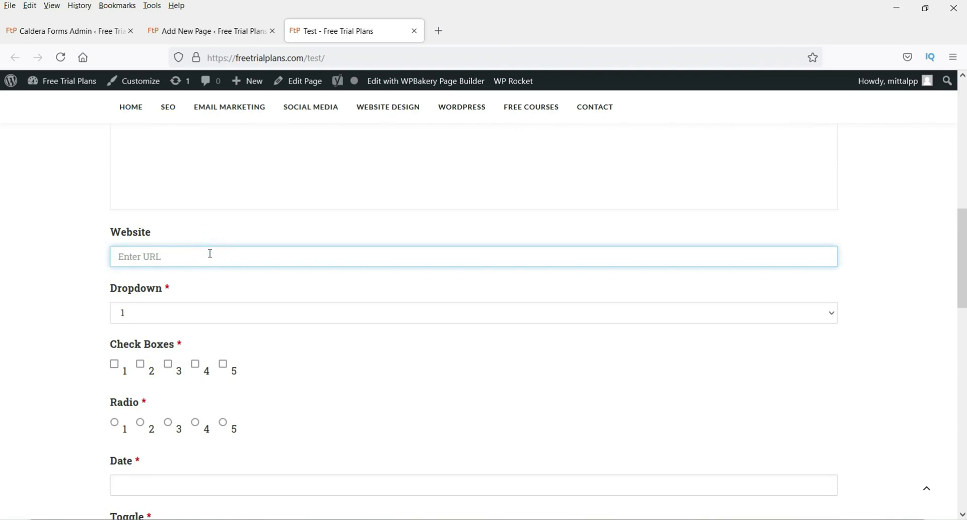
text(https://paramfreelance.com)
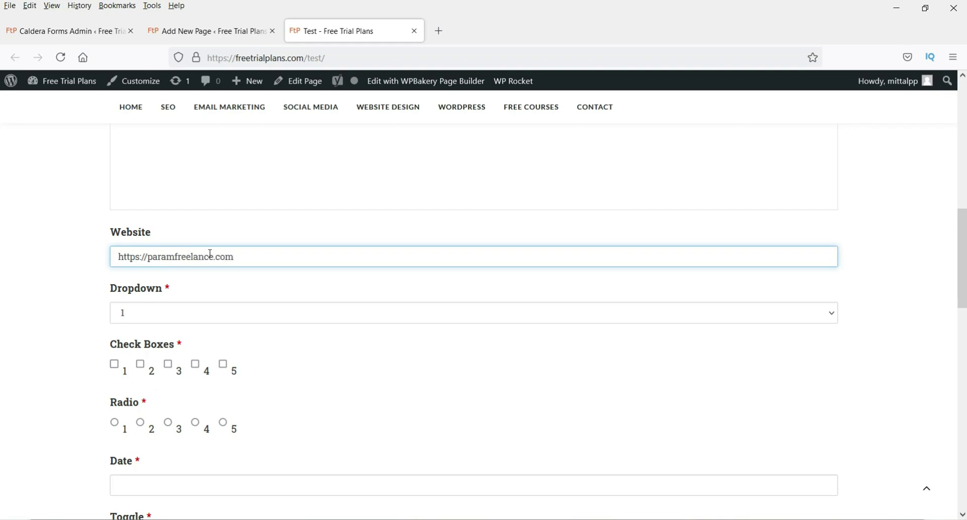
scroll(207, 253, down, 3)
click(194, 181)
click(169, 217)
click(114, 231)
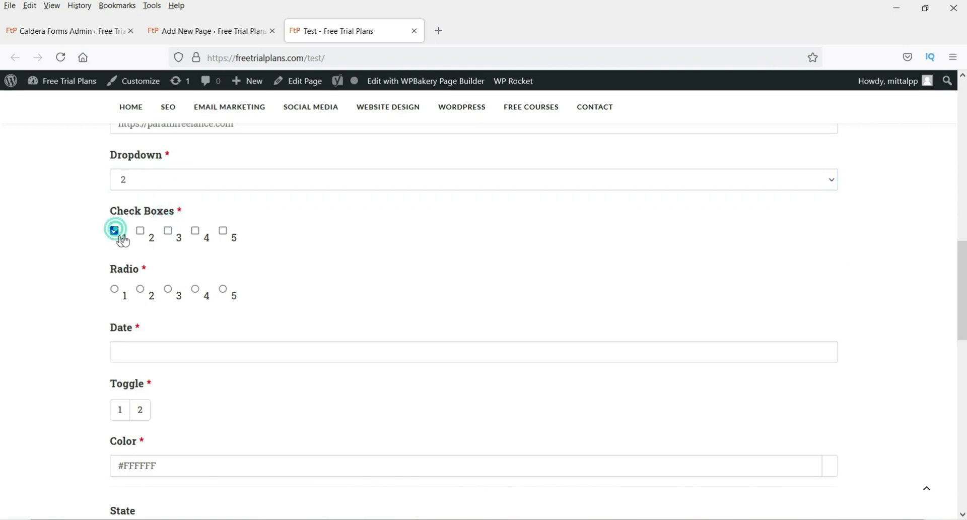
click(140, 230)
click(116, 291)
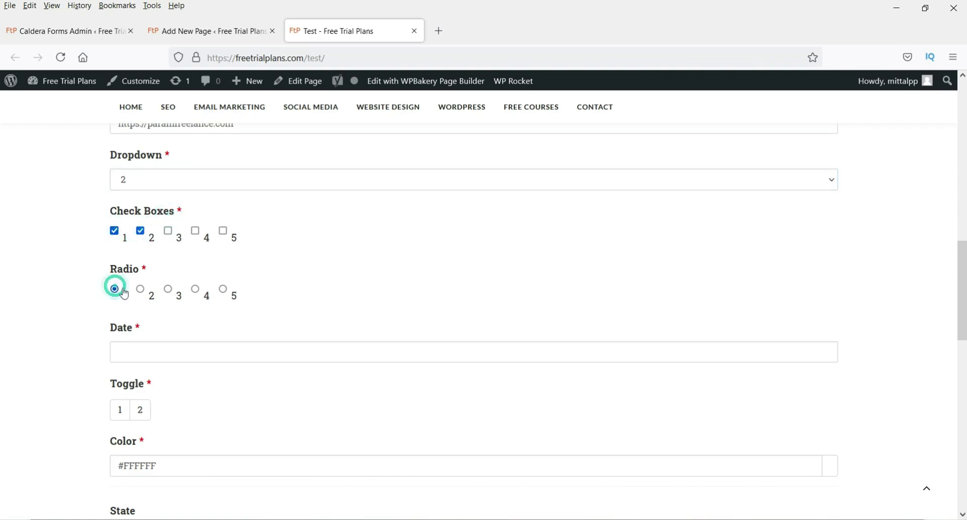
- Set the Date to 2021-07-19 and the Toggle to 2
click(145, 347)
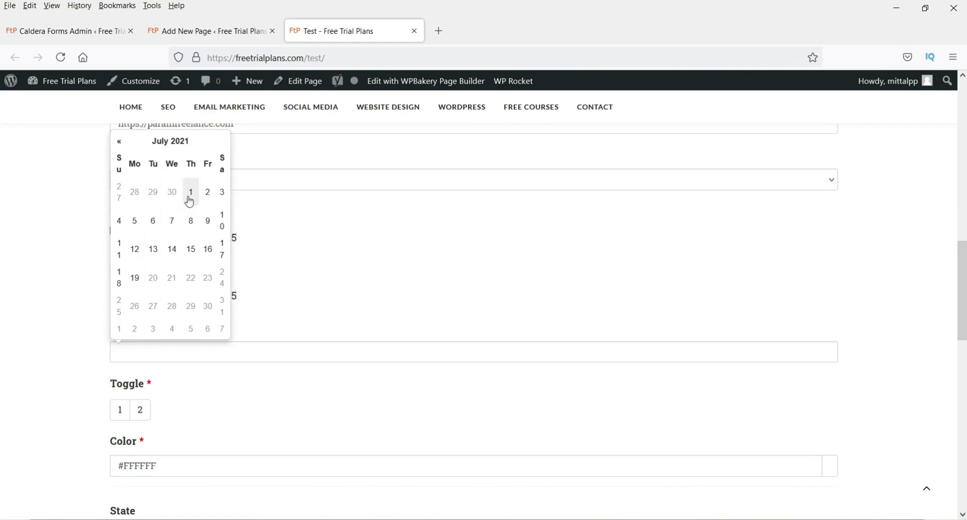
click(140, 283)
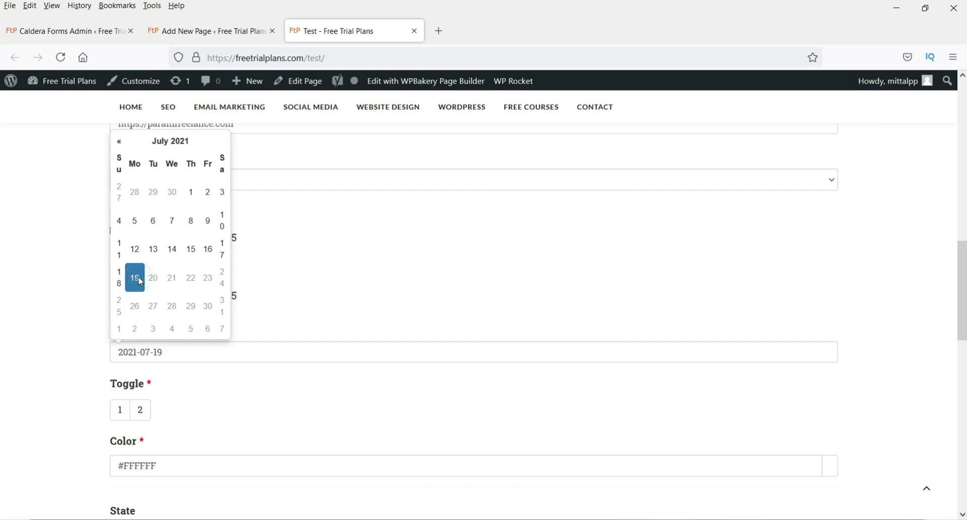
click(306, 282)
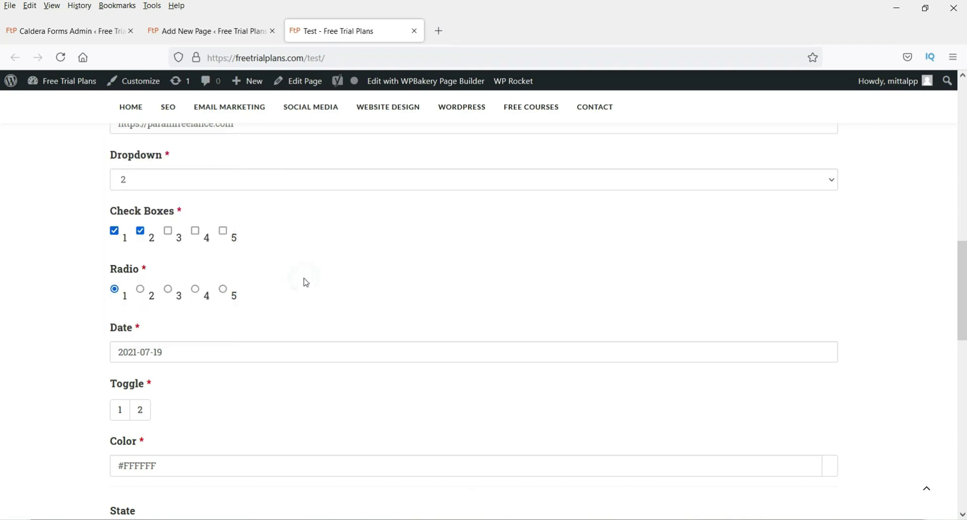
scroll(305, 282, down, 3)
click(150, 280)
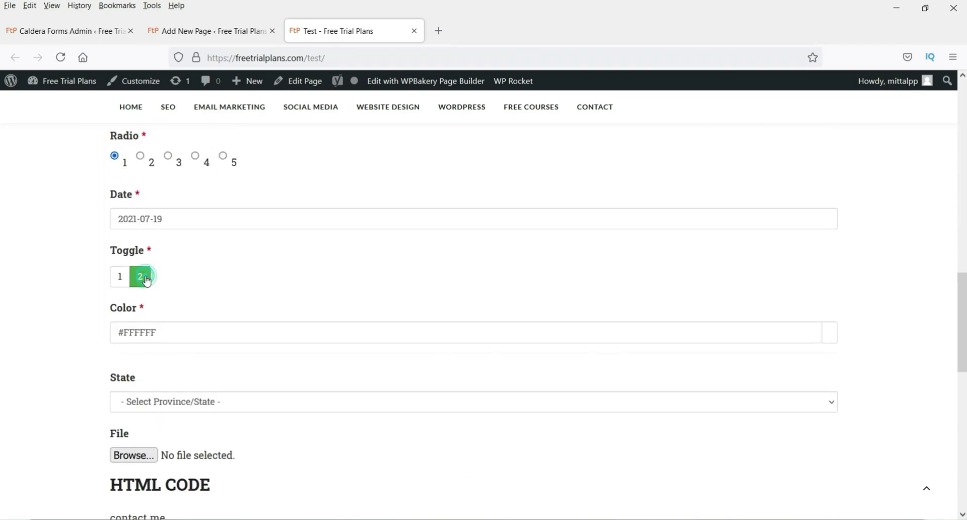
- Pick #C7327A in the Color field's colour picker
scroll(312, 274, down, 2)
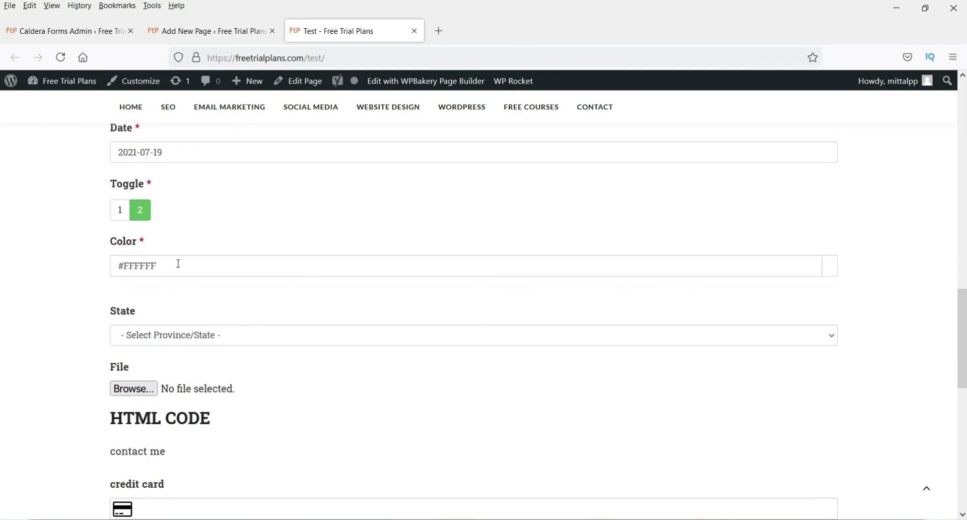
click(178, 262)
click(174, 321)
click(217, 285)
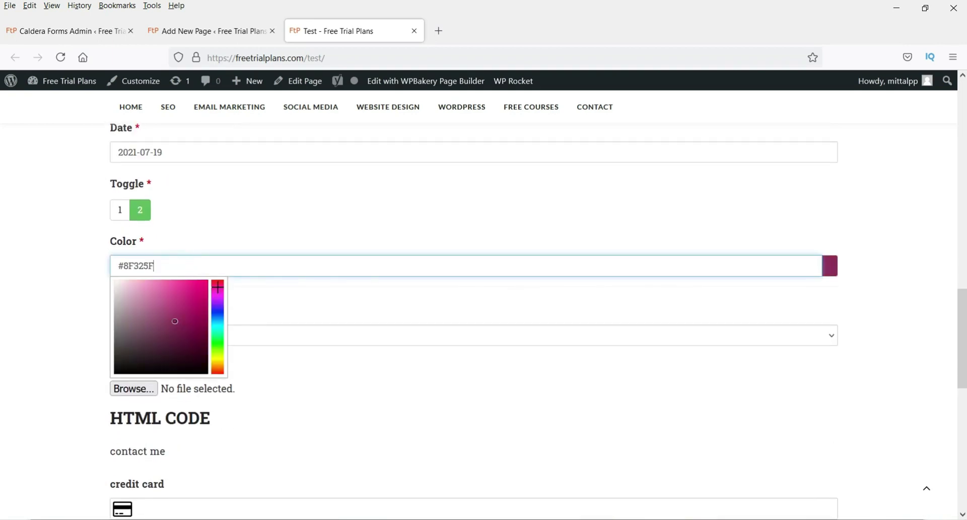
click(184, 300)
click(225, 229)
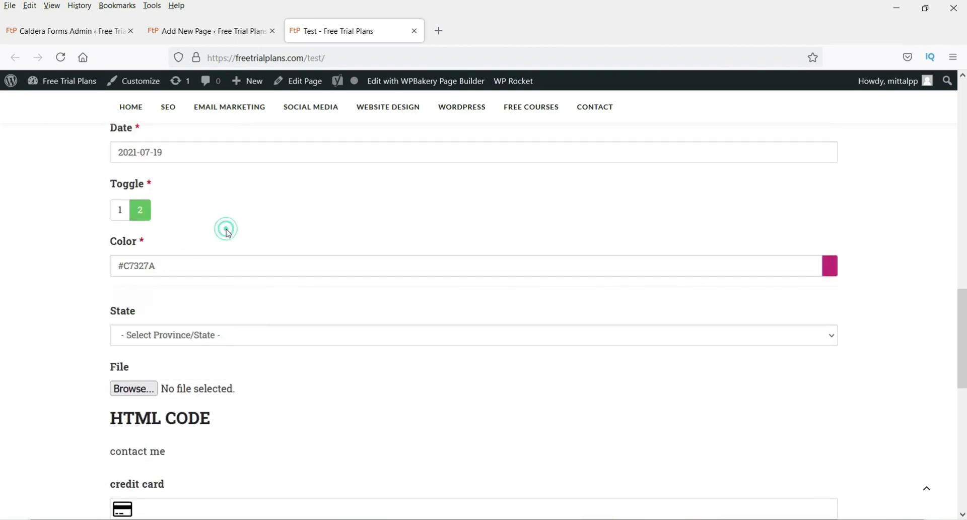
- Open the State list and close it without choosing a province or state
scroll(526, 242, down, 2)
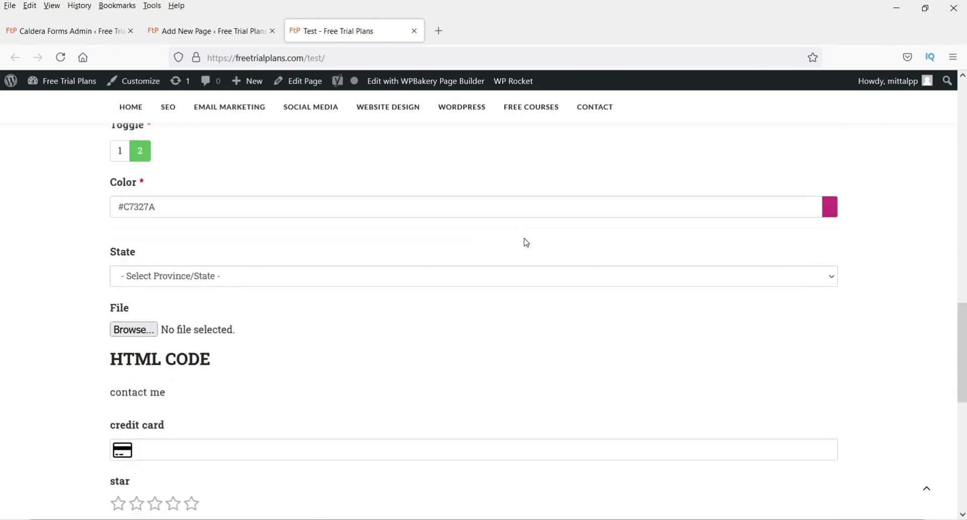
click(246, 269)
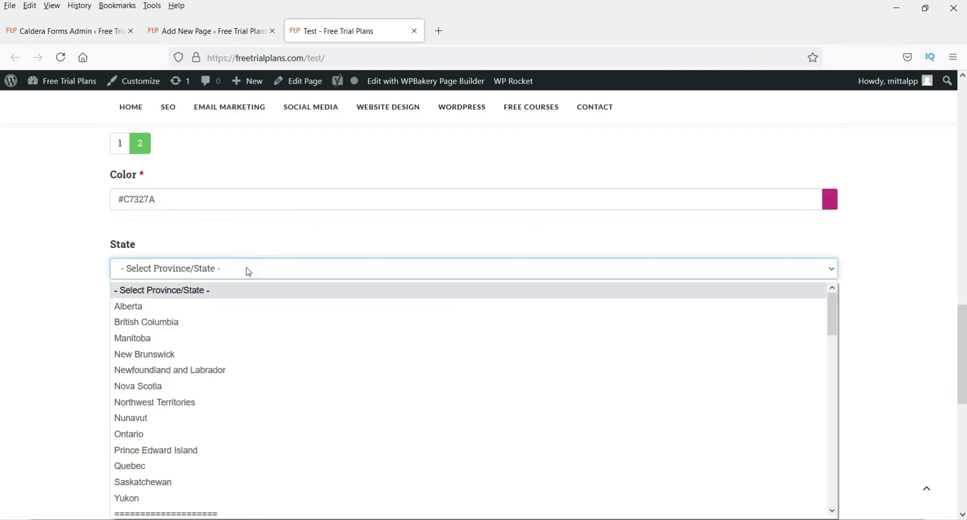
scroll(354, 216, down, 2)
click(316, 207)
scroll(343, 291, down, 15)
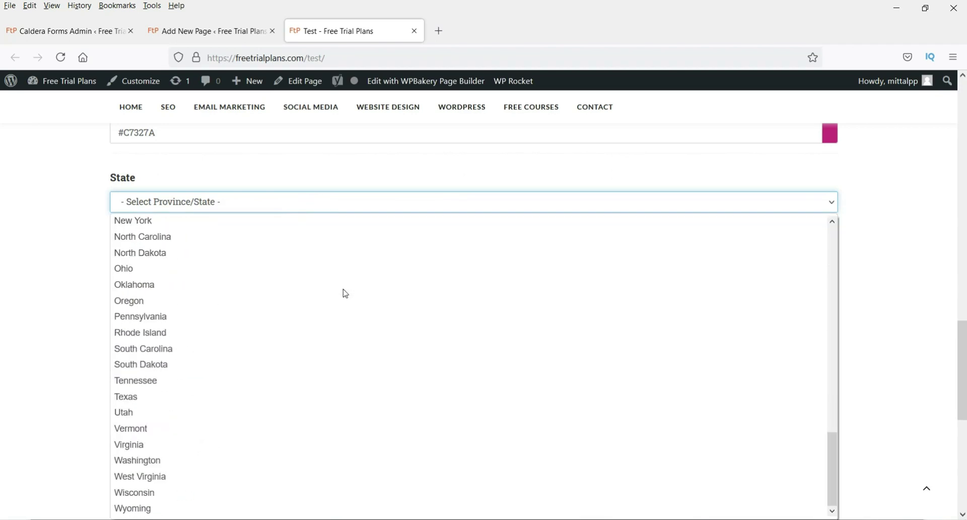
scroll(255, 300, up, 15)
scroll(256, 301, down, 4)
scroll(254, 300, down, 5)
click(25, 319)
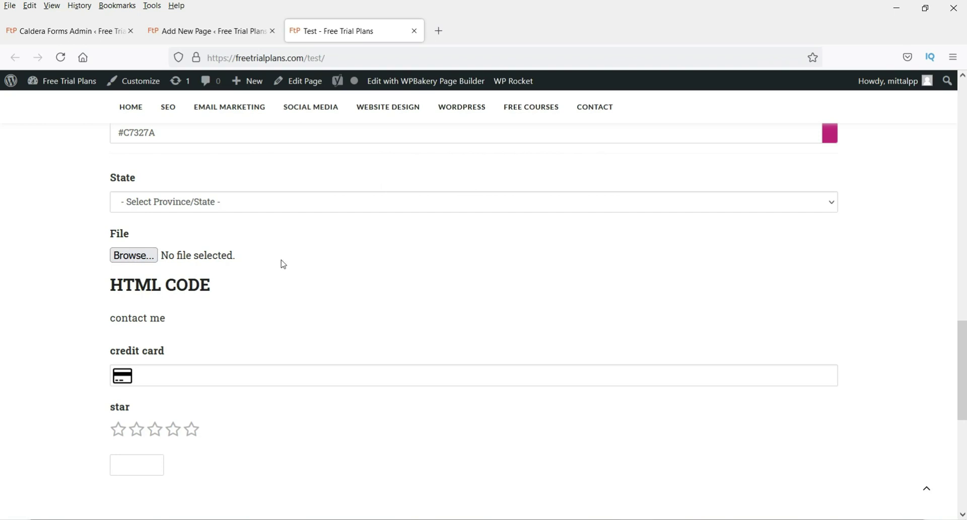
drag(106, 286, 203, 325)
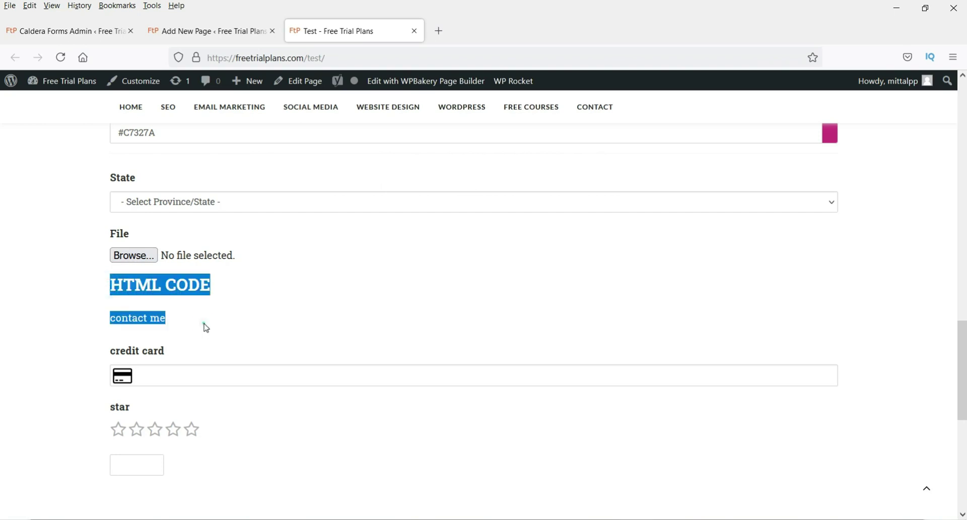
- Check the form builder and page editor tabs, then return to the live Test form
click(205, 326)
click(57, 34)
scroll(564, 251, down, 15)
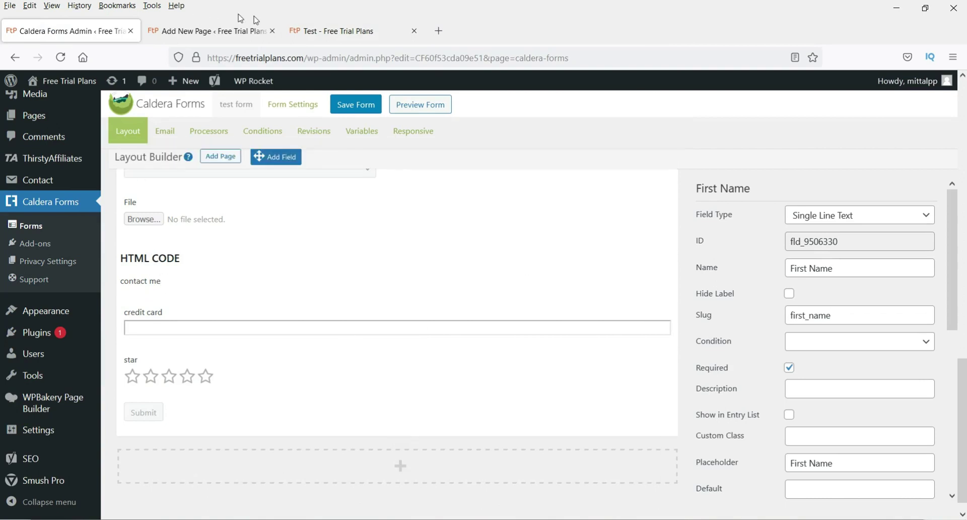
click(207, 30)
click(334, 35)
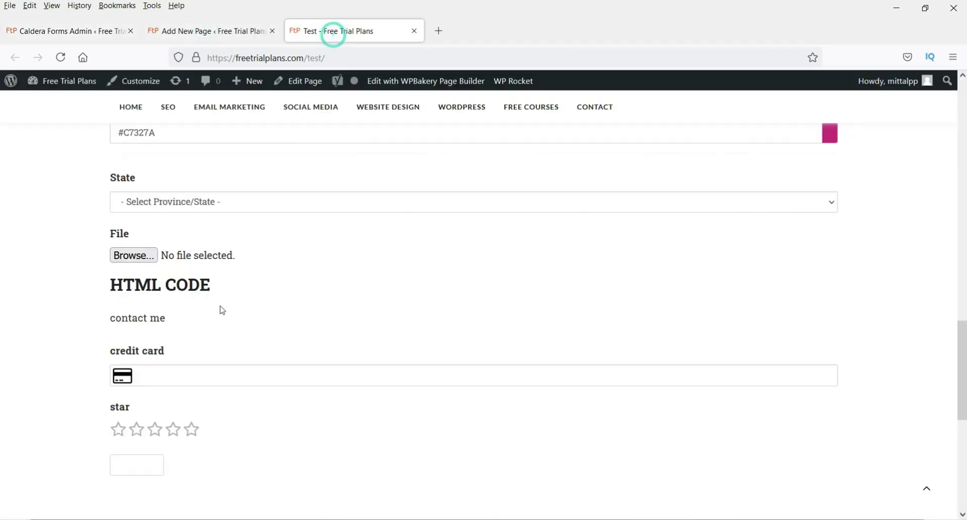
mouse_move(106, 295)
mouse_down()
mouse_move(188, 316)
mouse_move(92, 306)
mouse_move(110, 300)
mouse_up()
click(276, 319)
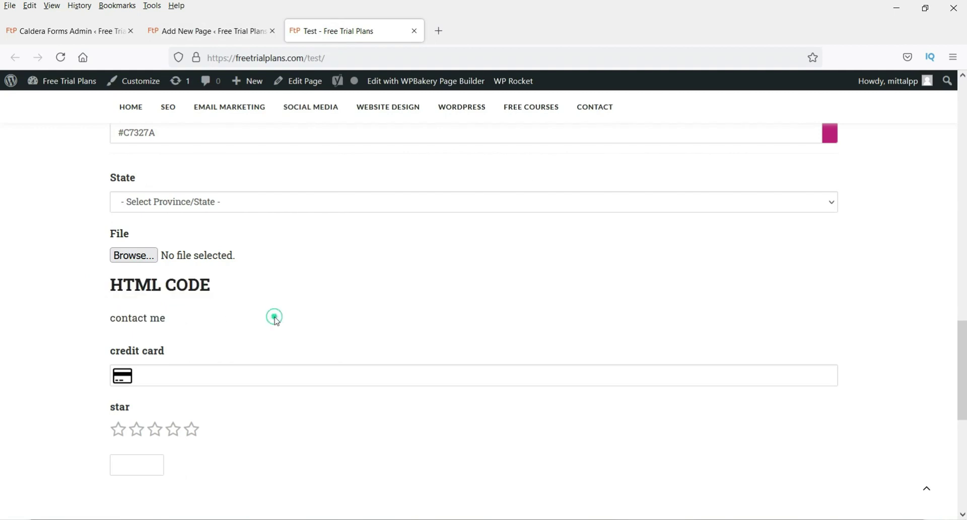
scroll(274, 317, down, 3)
- Clear the rejected credit card number and give the star rating five stars
click(153, 250)
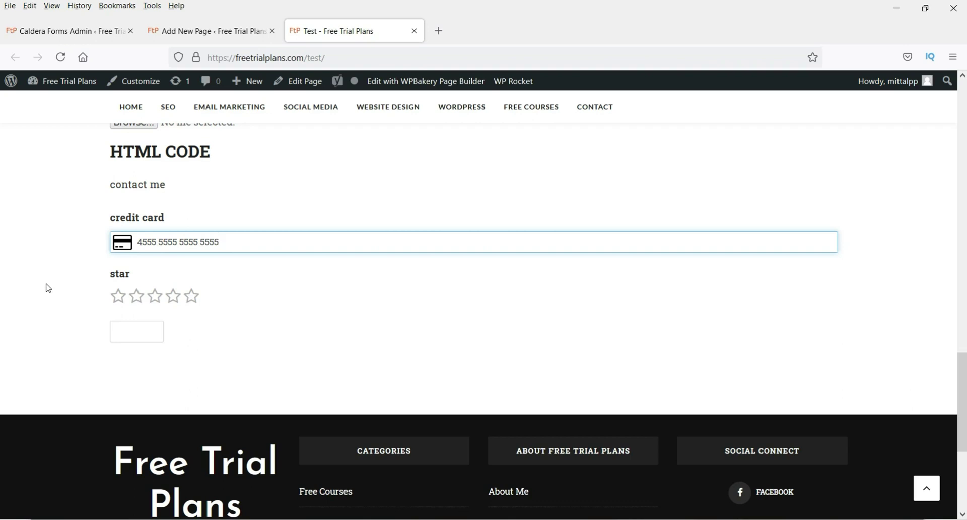
click(171, 297)
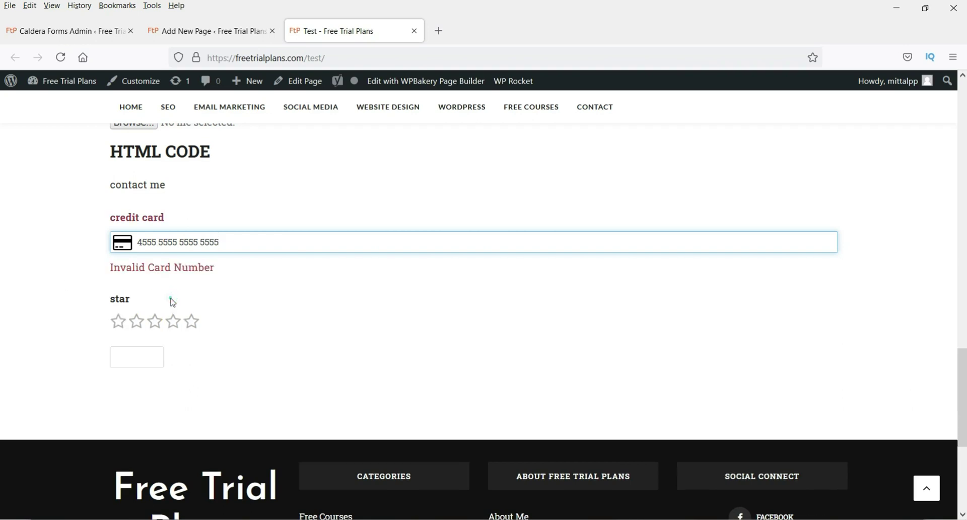
click(233, 232)
key(ctrl+a)
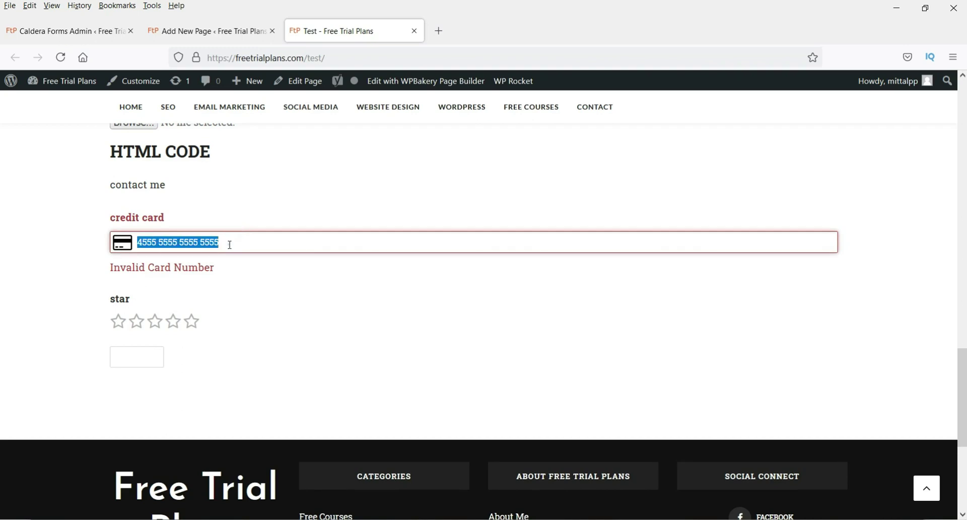
key(BackSpace)
click(43, 265)
click(191, 323)
click(43, 243)
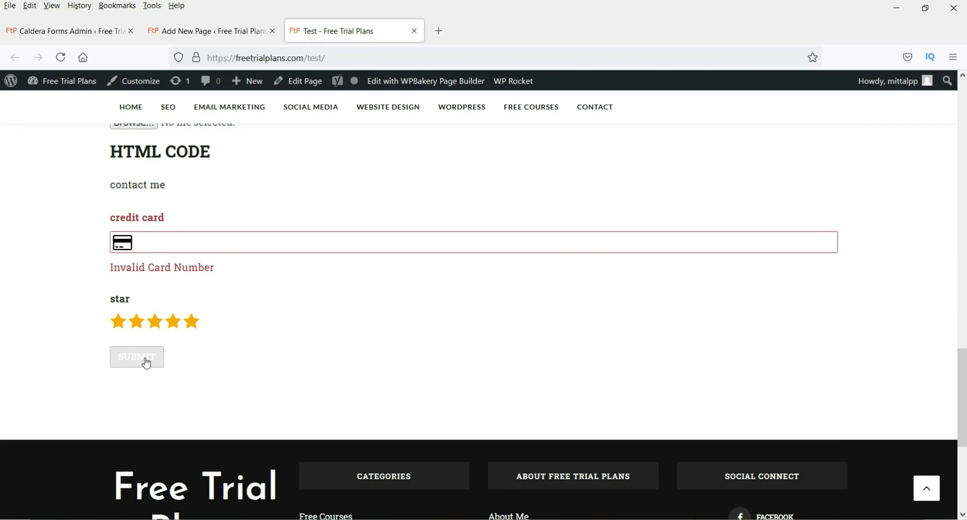
- Replace the out-of-range Number 225 with 180 and resubmit to get the thank-you message
click(146, 360)
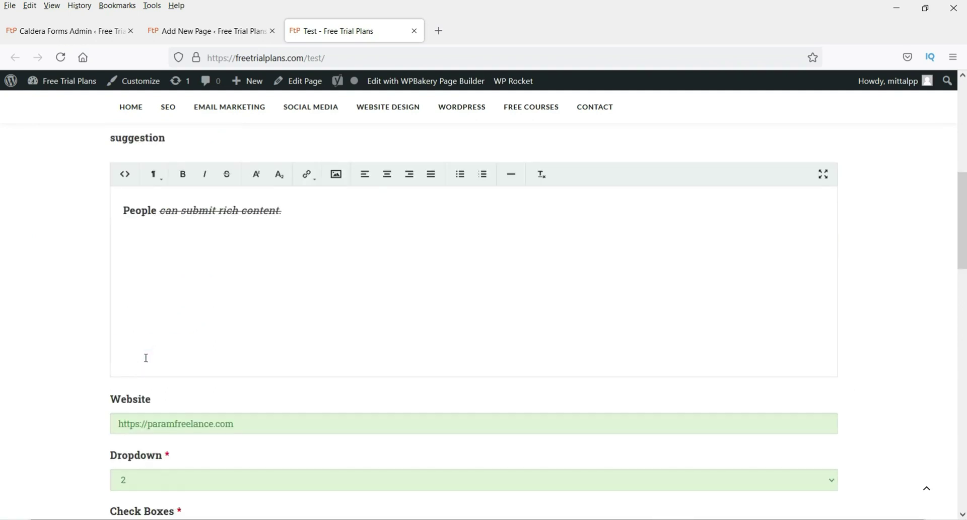
scroll(49, 347, down, 15)
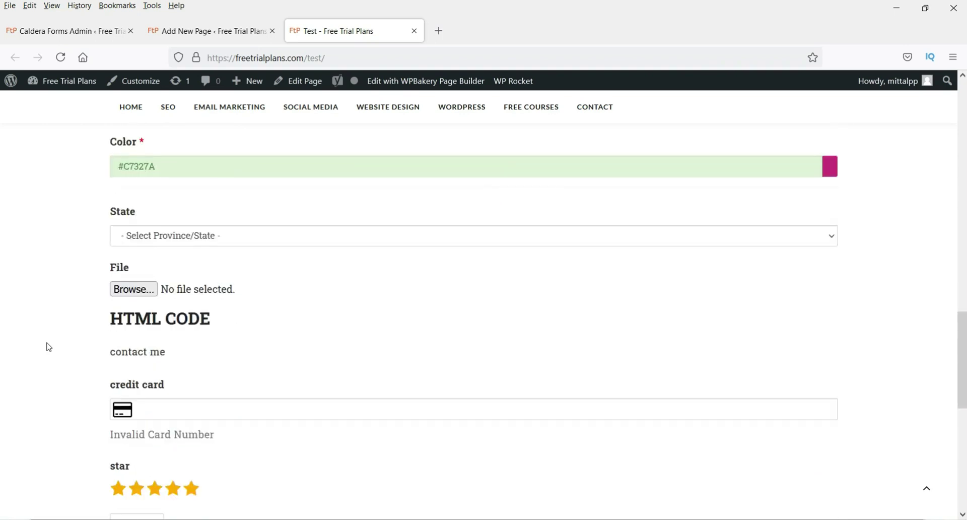
scroll(49, 347, up, 15)
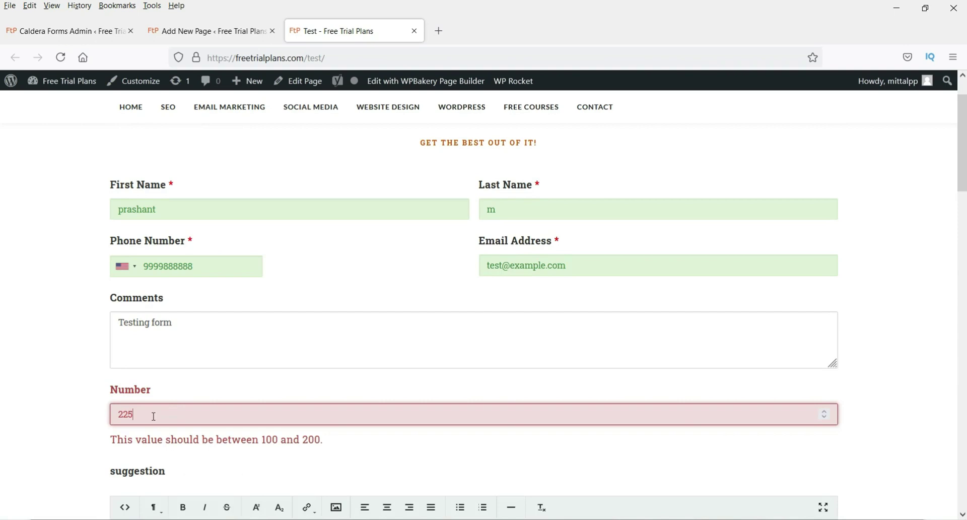
drag(144, 415, 98, 415)
text(180)
scroll(84, 403, down, 18)
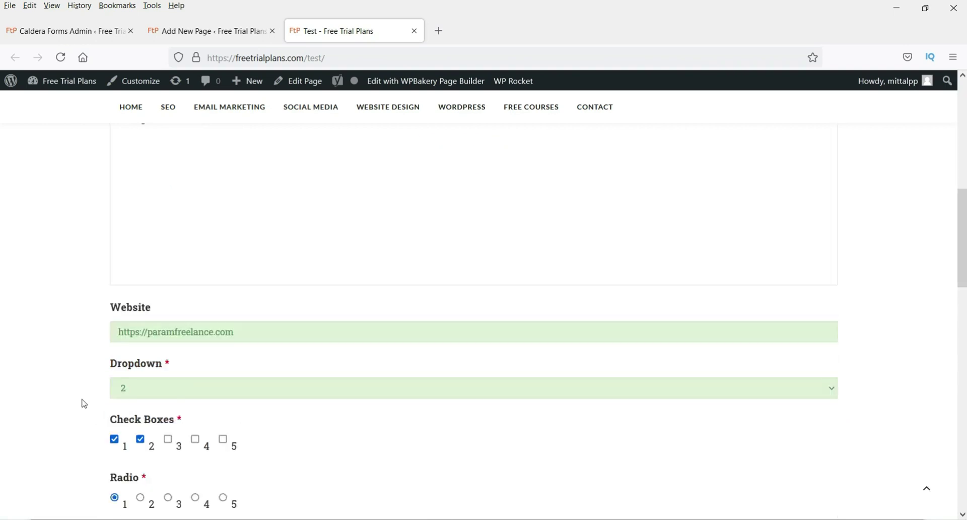
scroll(144, 352, up, 5)
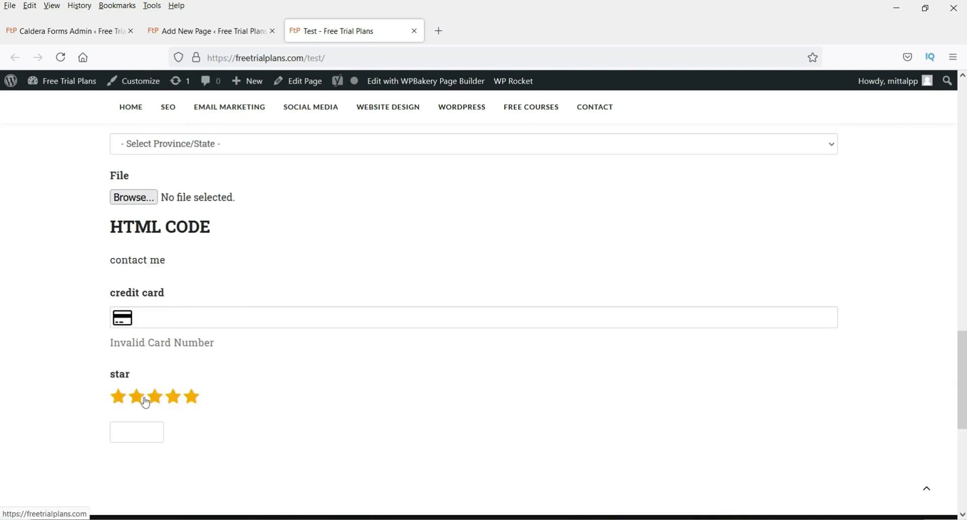
click(128, 433)
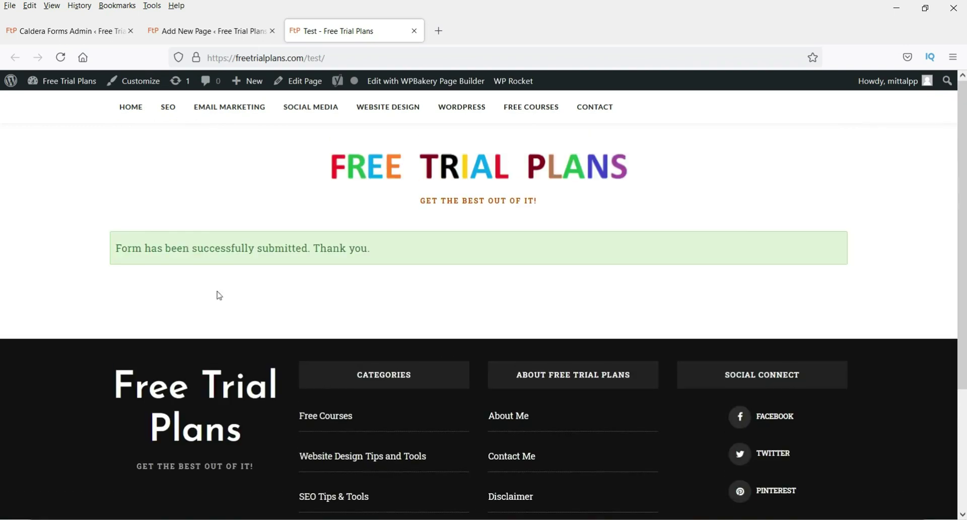
triple_click(420, 249)
click(428, 256)
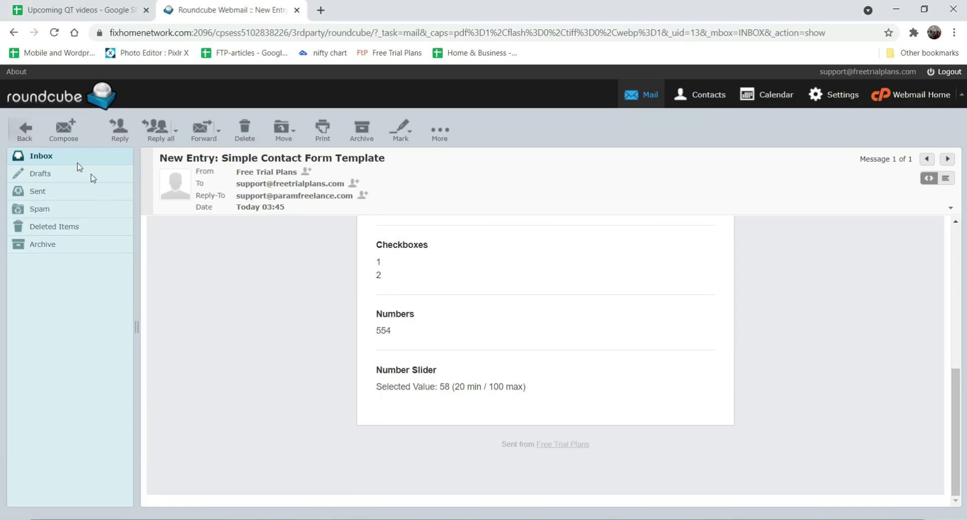
- Open the 'test form' notification email from the Roundcube Inbox
click(57, 161)
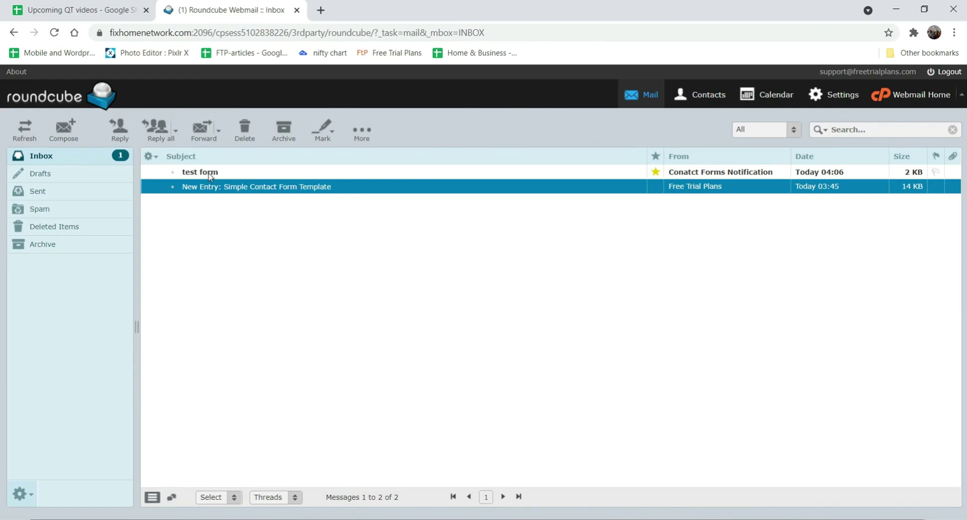
double_click(207, 173)
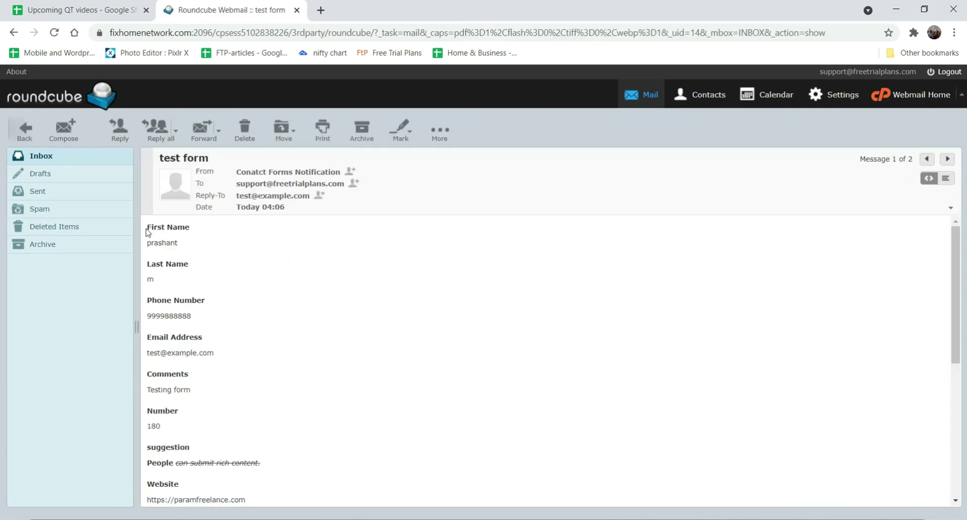
drag(149, 229, 191, 245)
click(199, 266)
scroll(226, 297, down, 3)
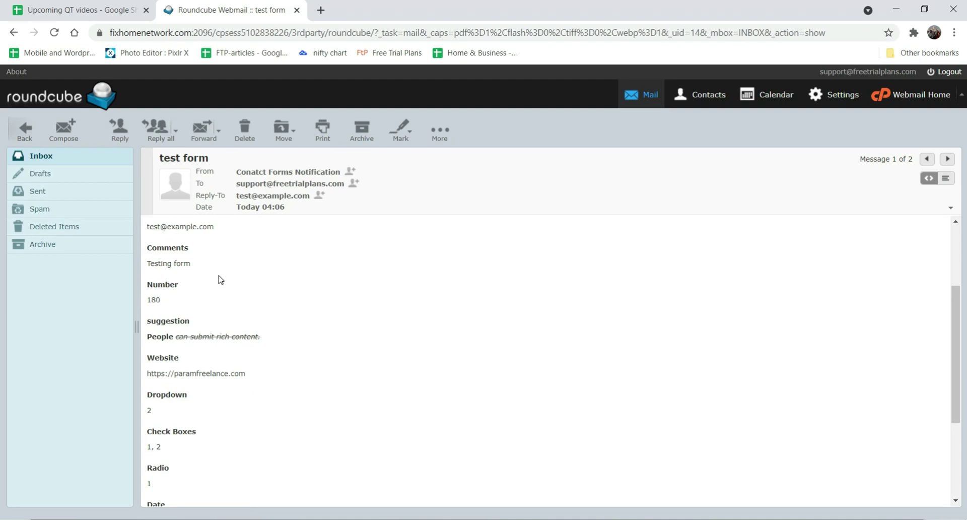
scroll(197, 277, down, 1)
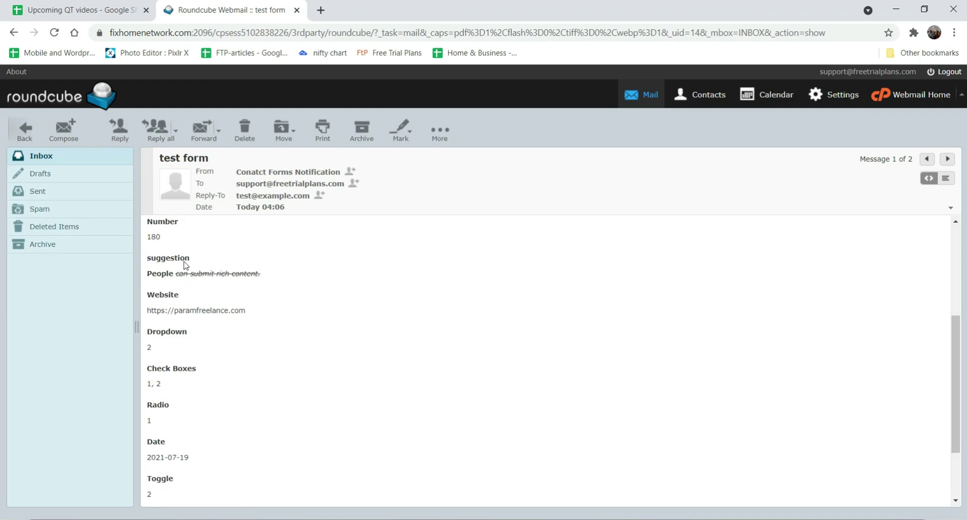
triple_click(272, 275)
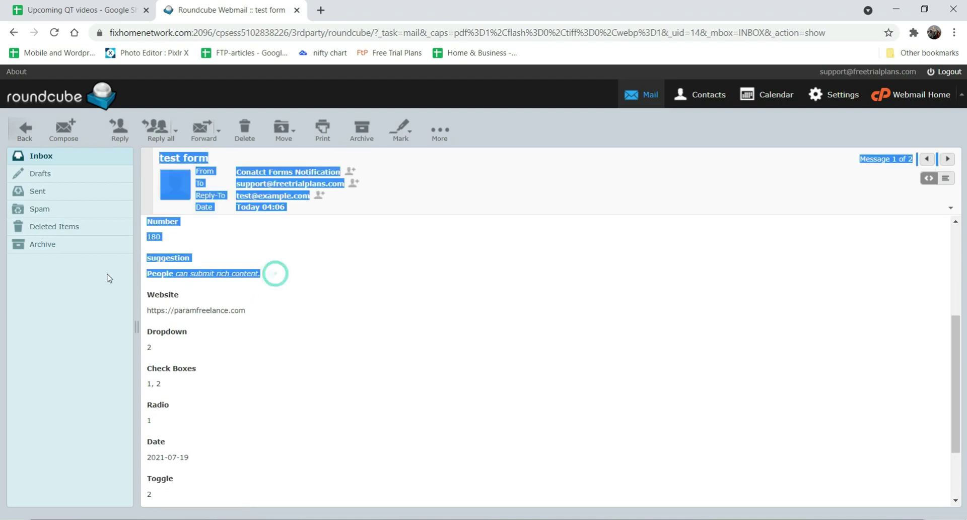
click(282, 292)
- Review the submitted values in the email, including Toggle, star 5 and Color C7327A
scroll(287, 301, down, 1)
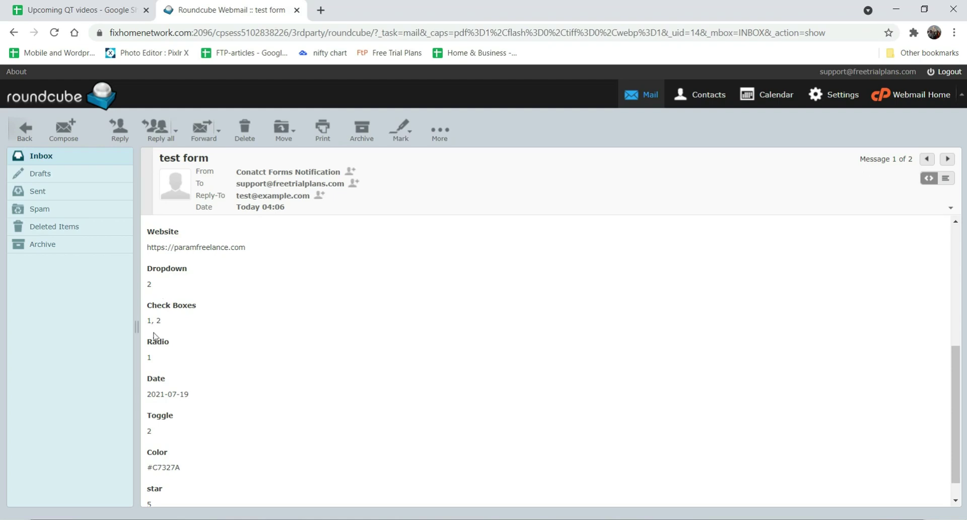
scroll(207, 315, down, 1)
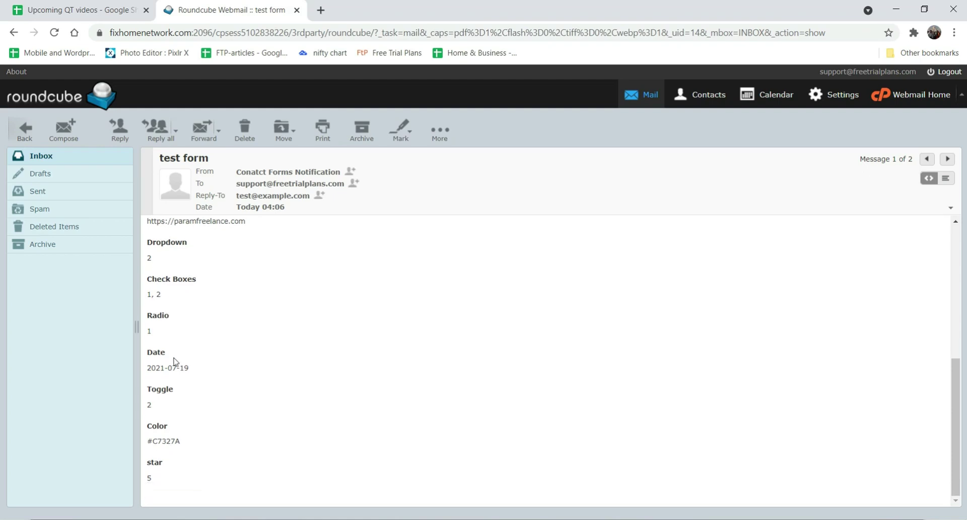
drag(167, 489, 217, 373)
click(218, 374)
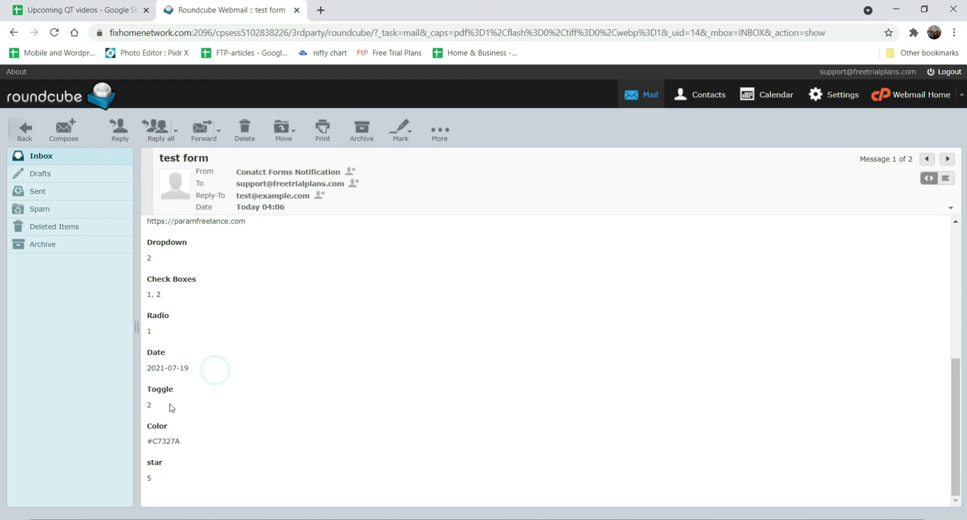
double_click(157, 443)
click(150, 479)
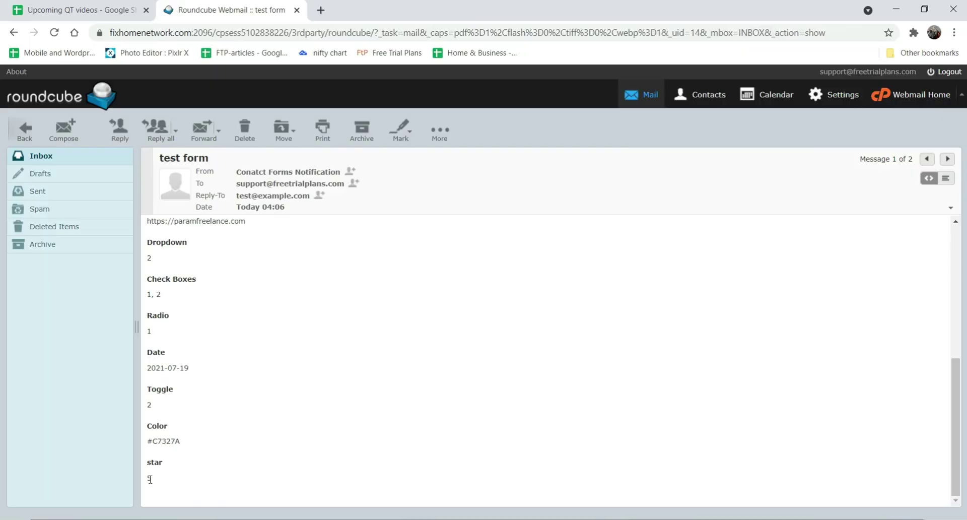